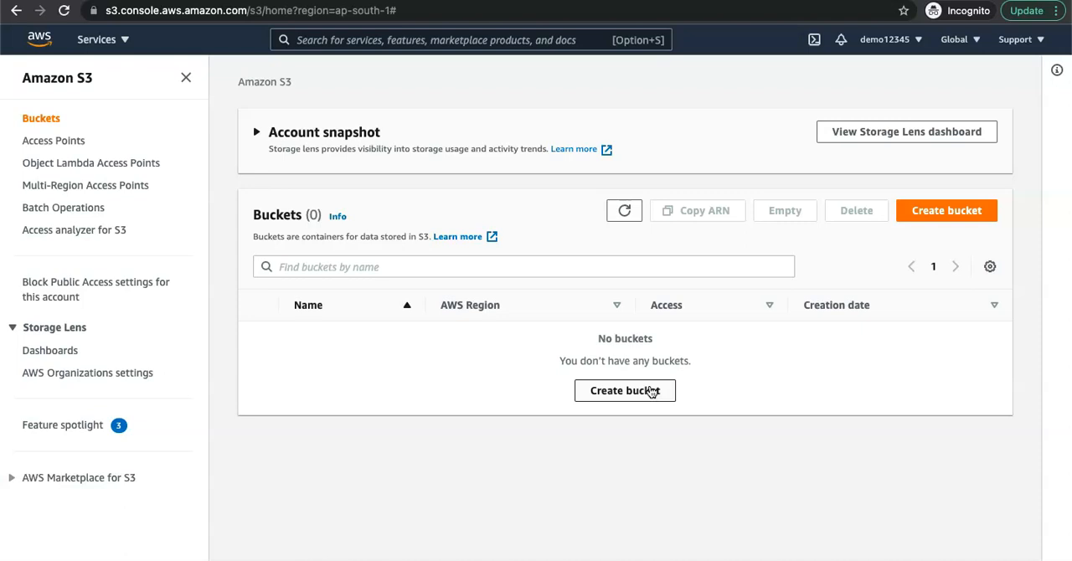
Step: Start a new S3 bucket and name it mat-demo-nov
click(614, 392)
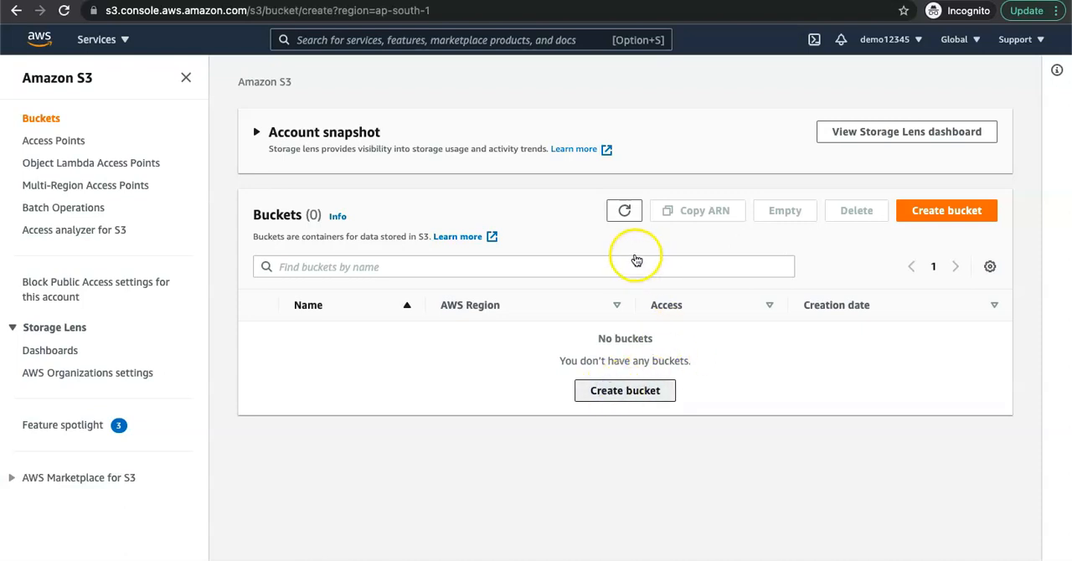
click(196, 261)
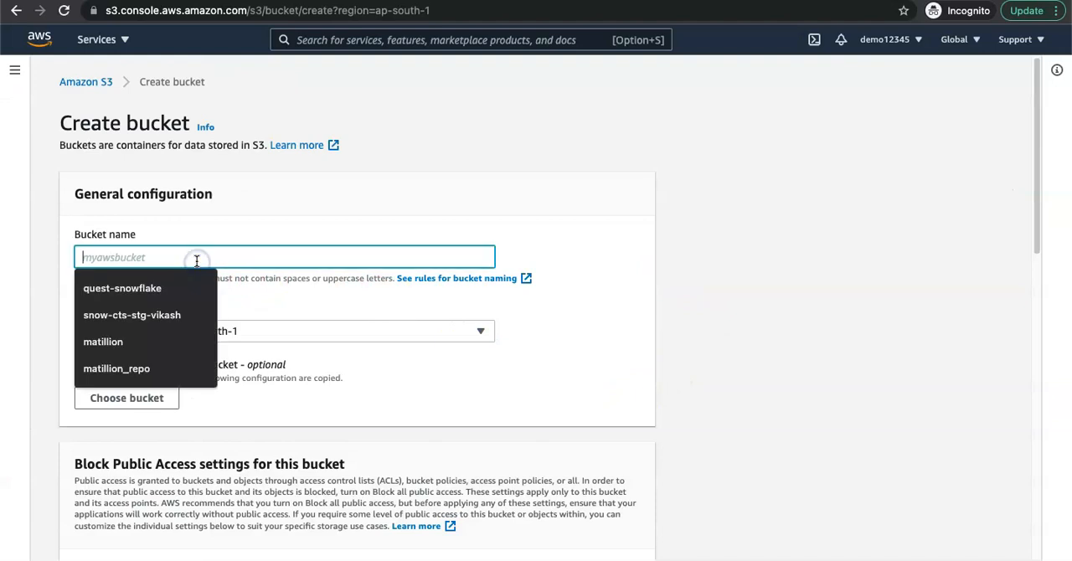
click(319, 267)
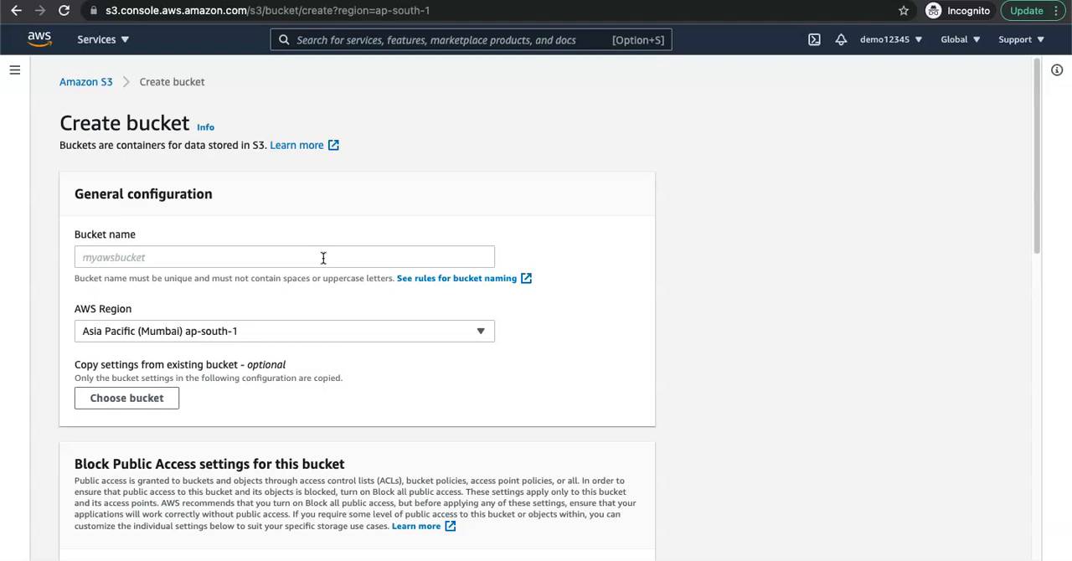
click(326, 258)
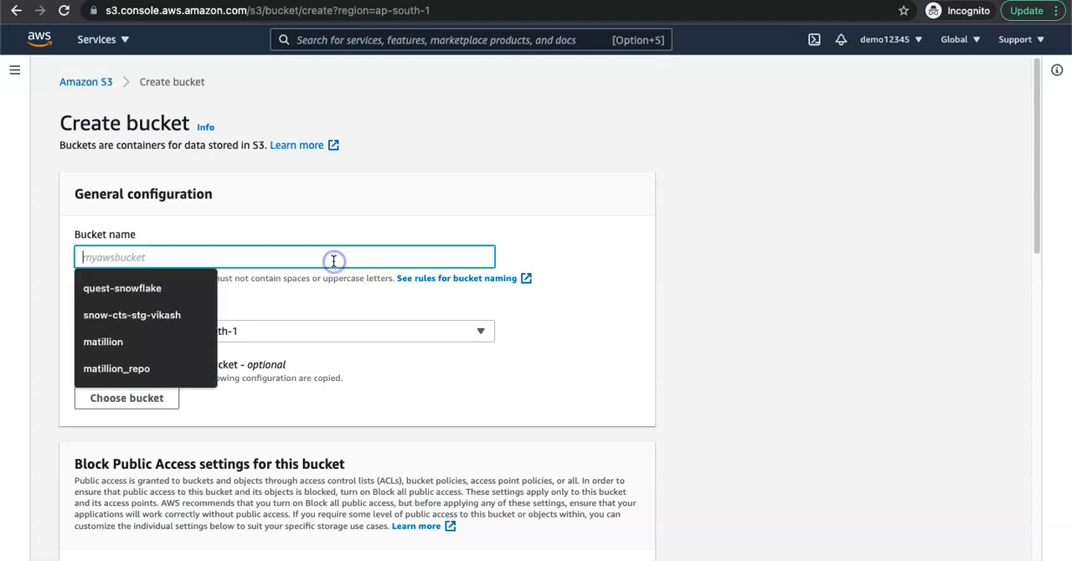
text(mat-)
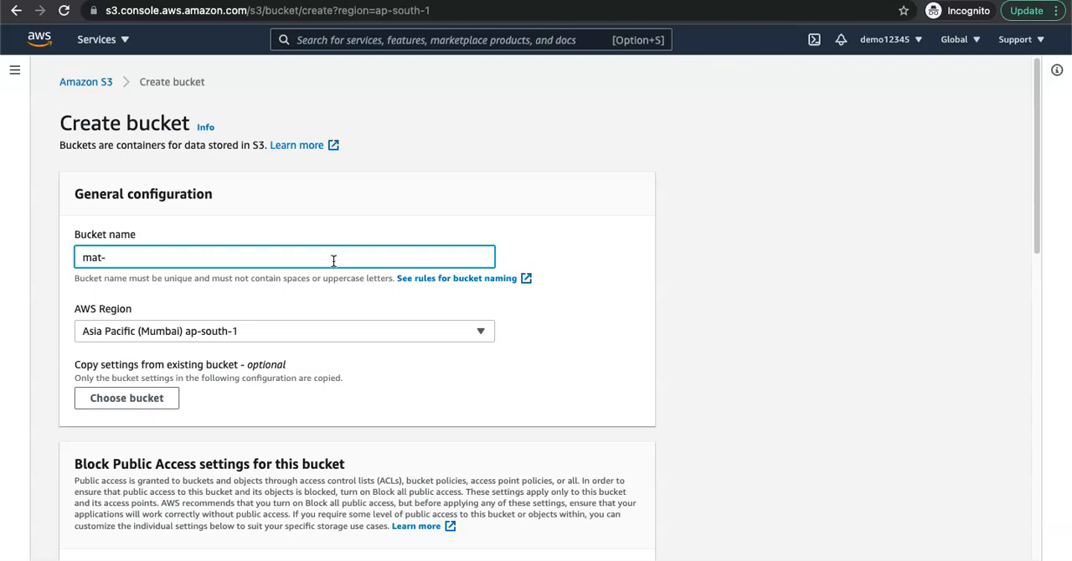
text(demo-nov)
Step: Create the bucket with all public access blocked and with versioning and server-side encryption disabled, and dismiss the notification
scroll(170, 380, down, 5)
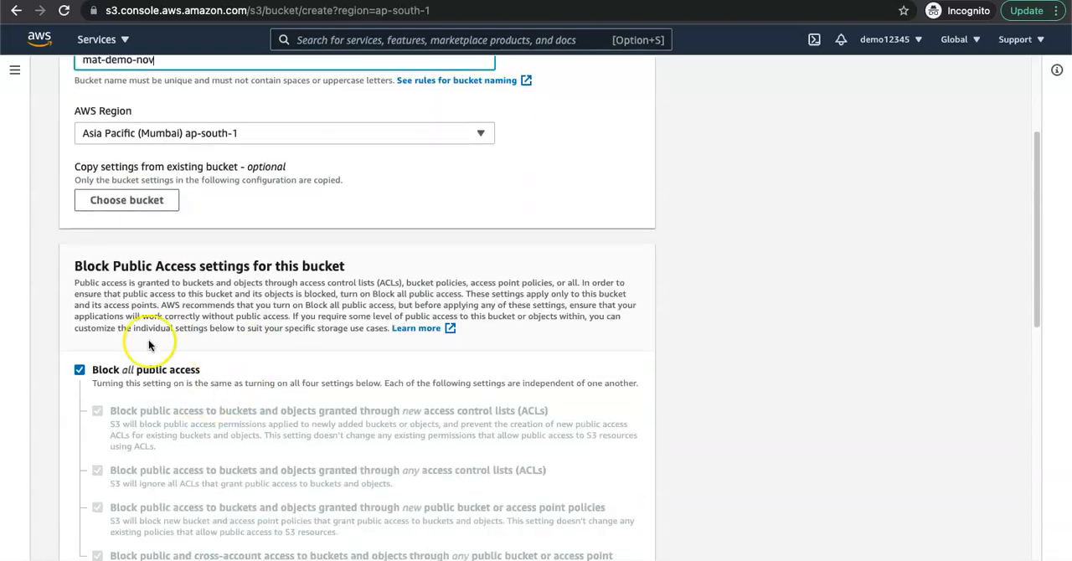
scroll(230, 456, down, 3)
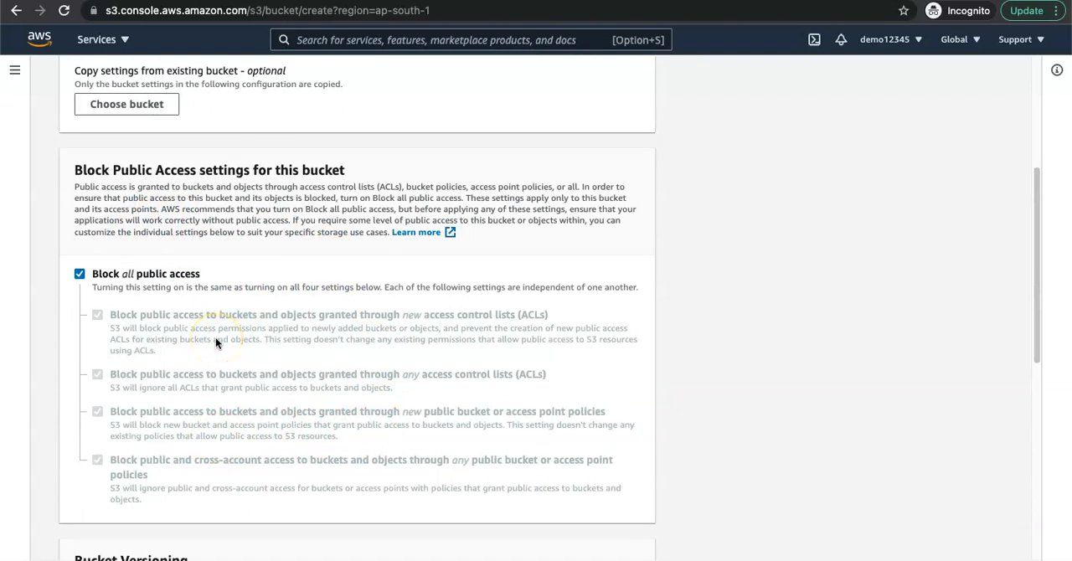
scroll(218, 339, down, 6)
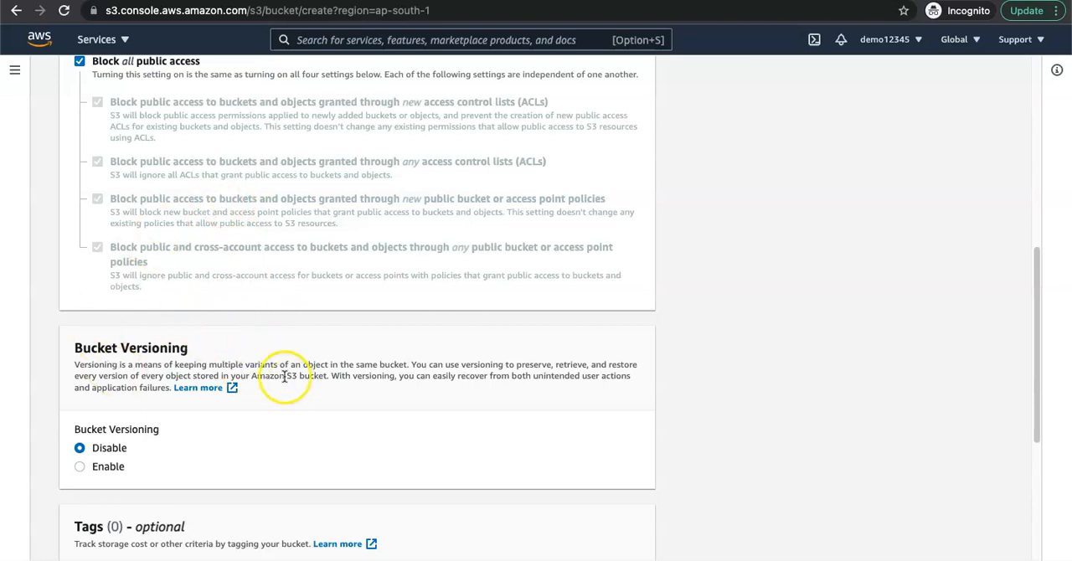
scroll(406, 428, down, 5)
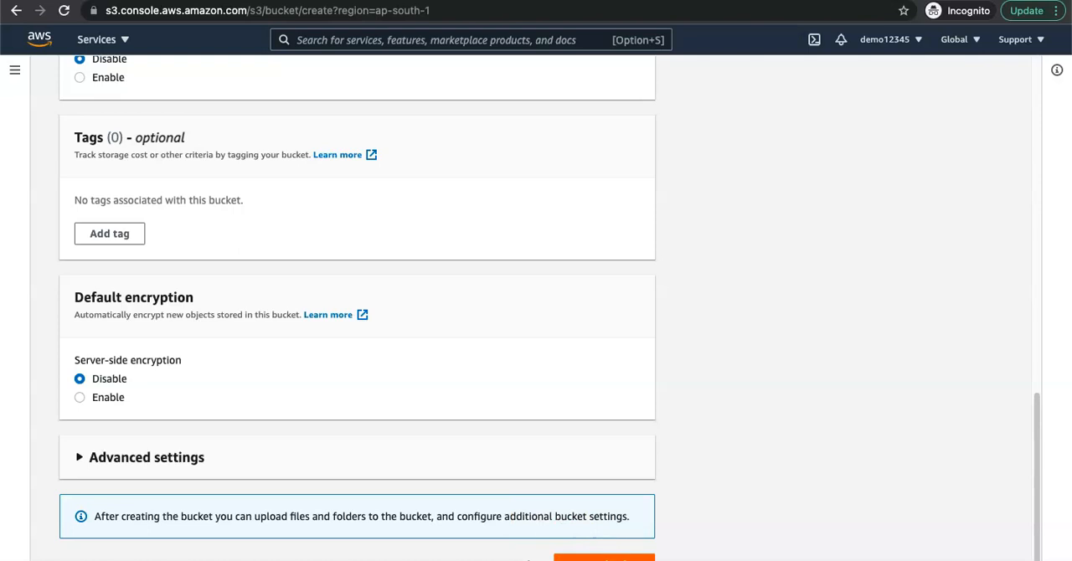
click(605, 557)
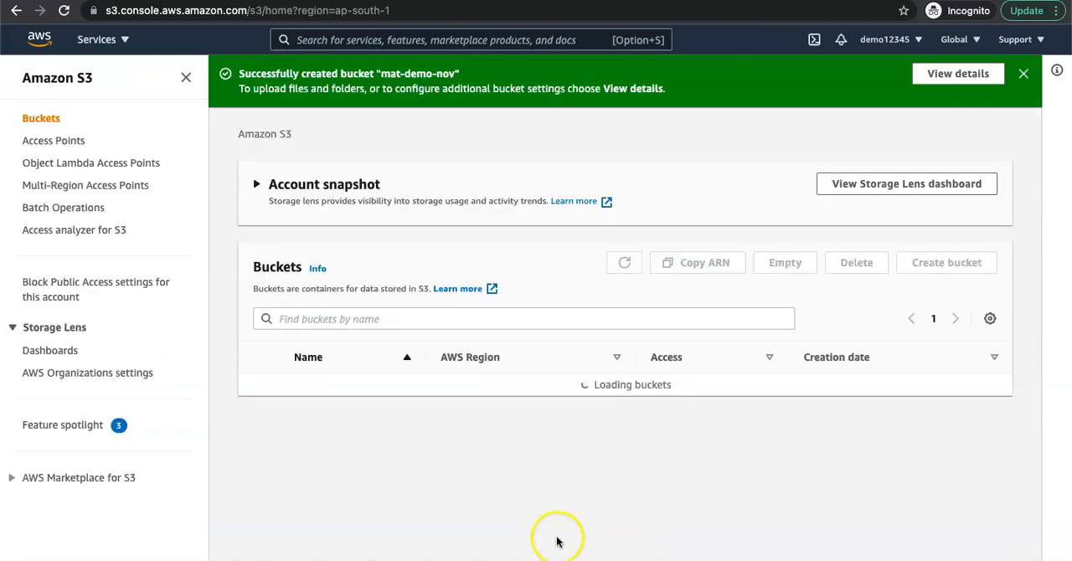
click(1023, 74)
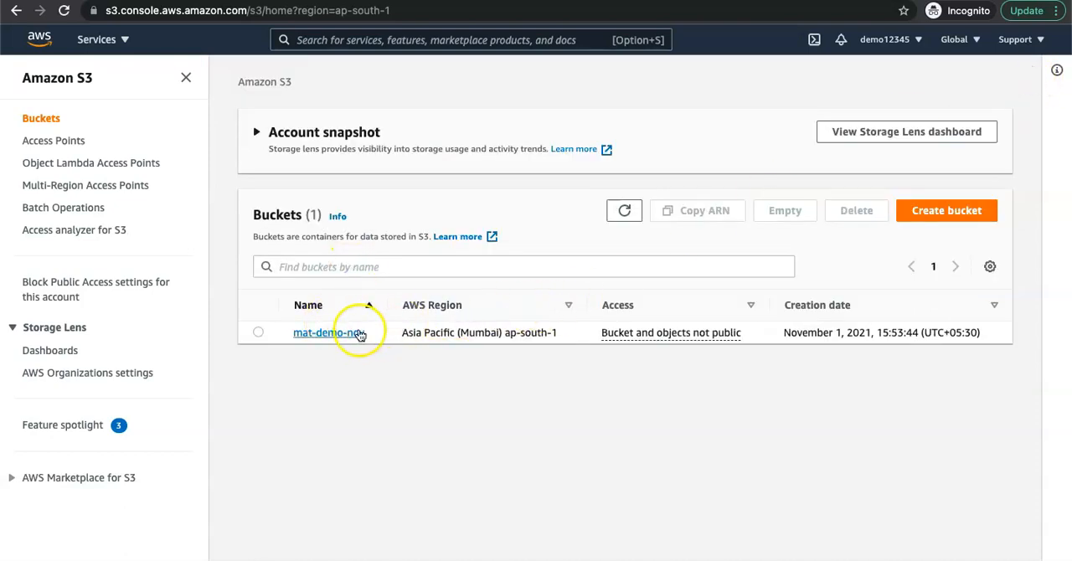
Step: Collapse the S3 navigation, open the mat-demo-nov bucket and highlight its name in the breadcrumb
click(186, 77)
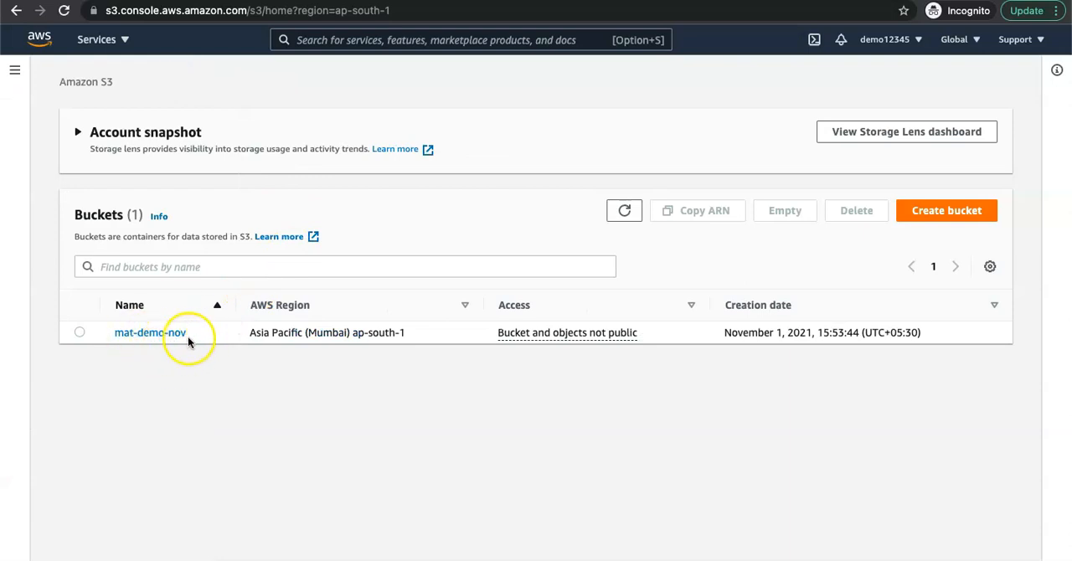
click(162, 333)
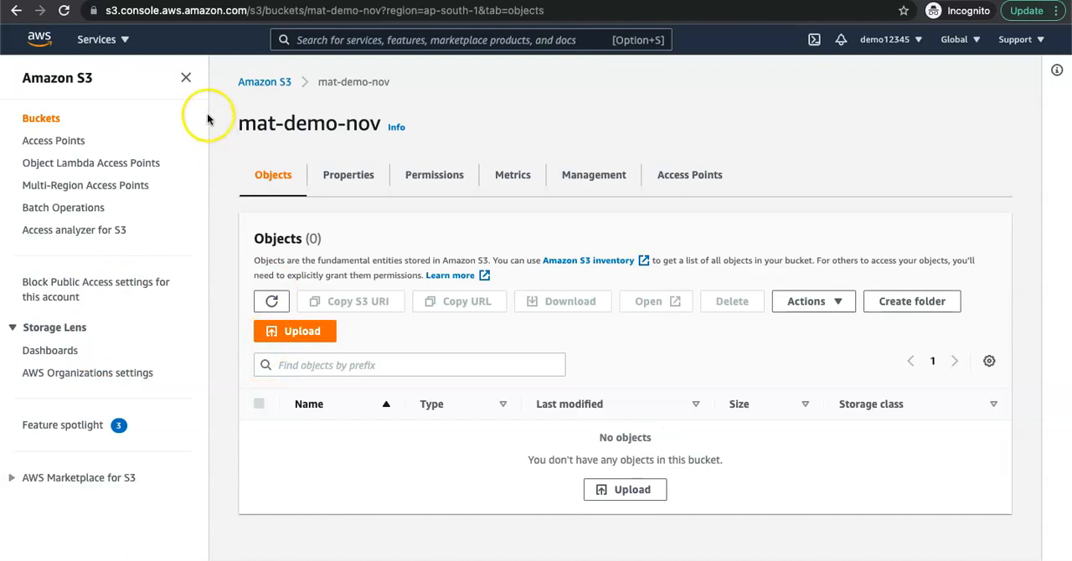
click(186, 77)
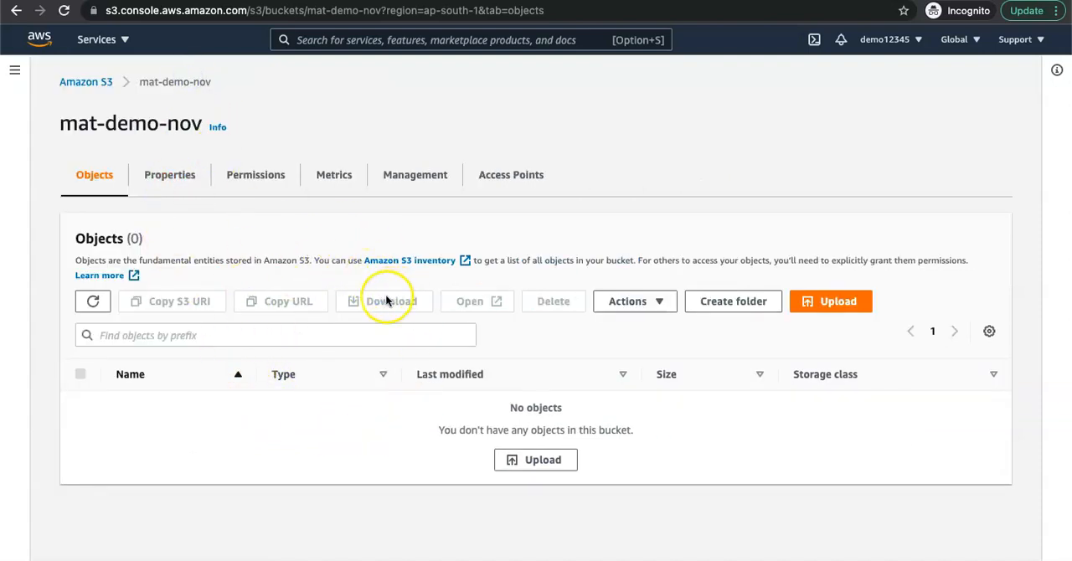
drag(214, 84, 141, 83)
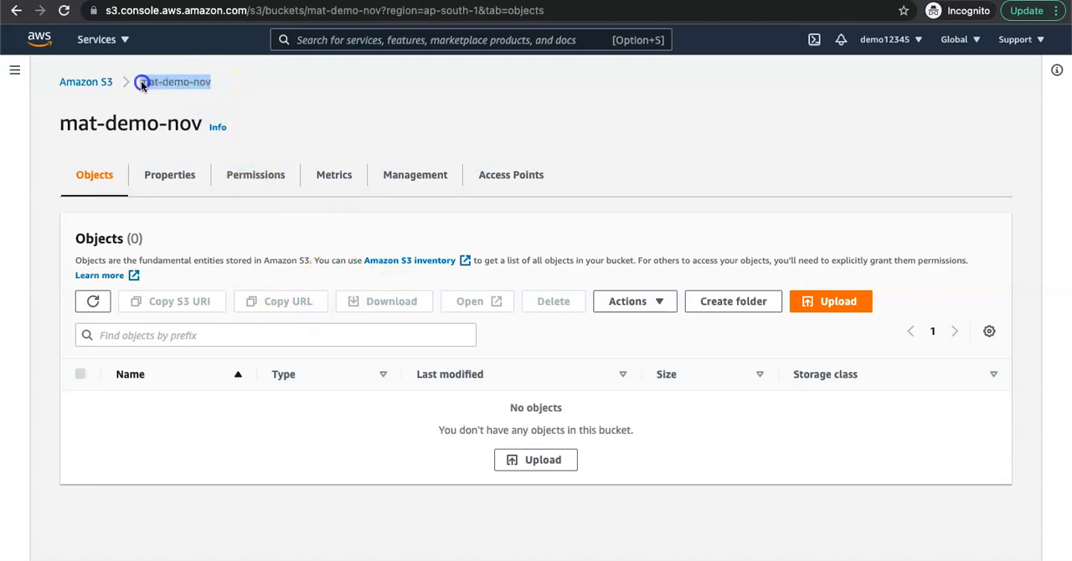
drag(142, 83, 140, 82)
Step: Create a folder named sample-data in the mat-demo-nov bucket with server-side encryption disabled
click(743, 302)
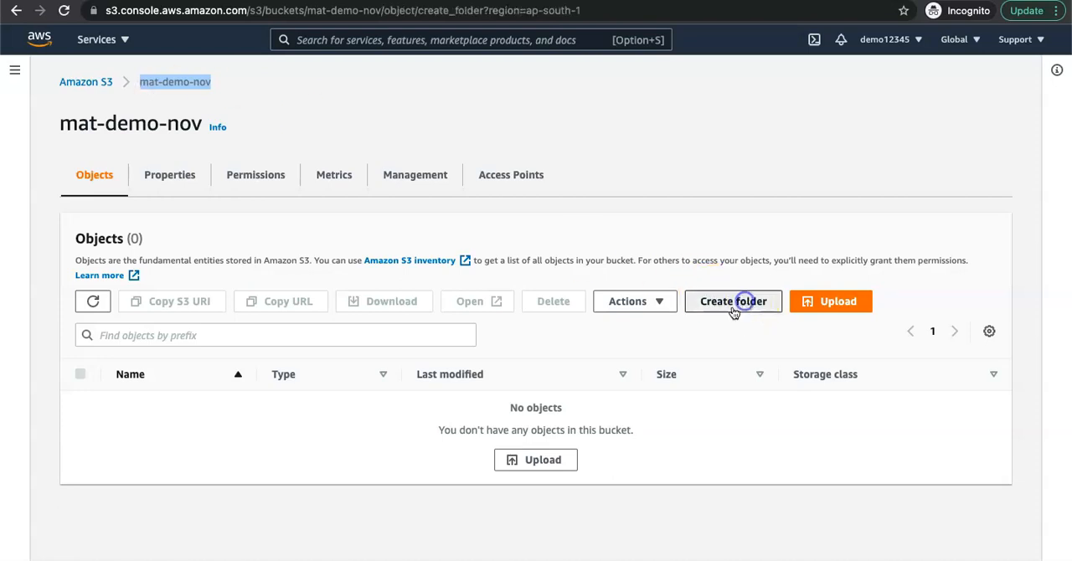
text(sample)
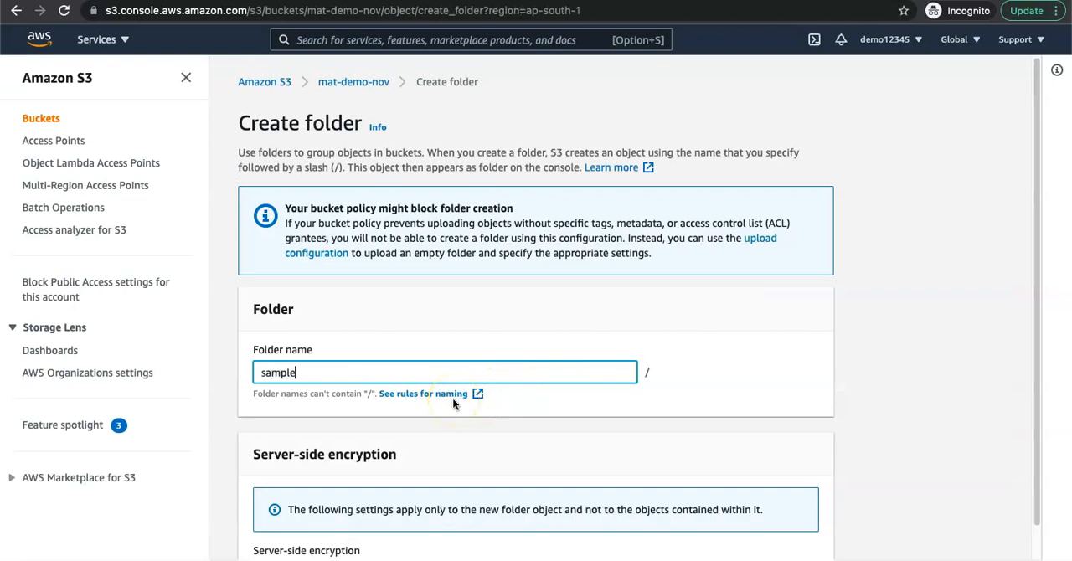
text(_data)
key(BackSpace)
key(BackSpace)
key(BackSpace)
key(BackSpace)
key(BackSpace)
text(-data)
click(297, 373)
scroll(545, 503, down, 1)
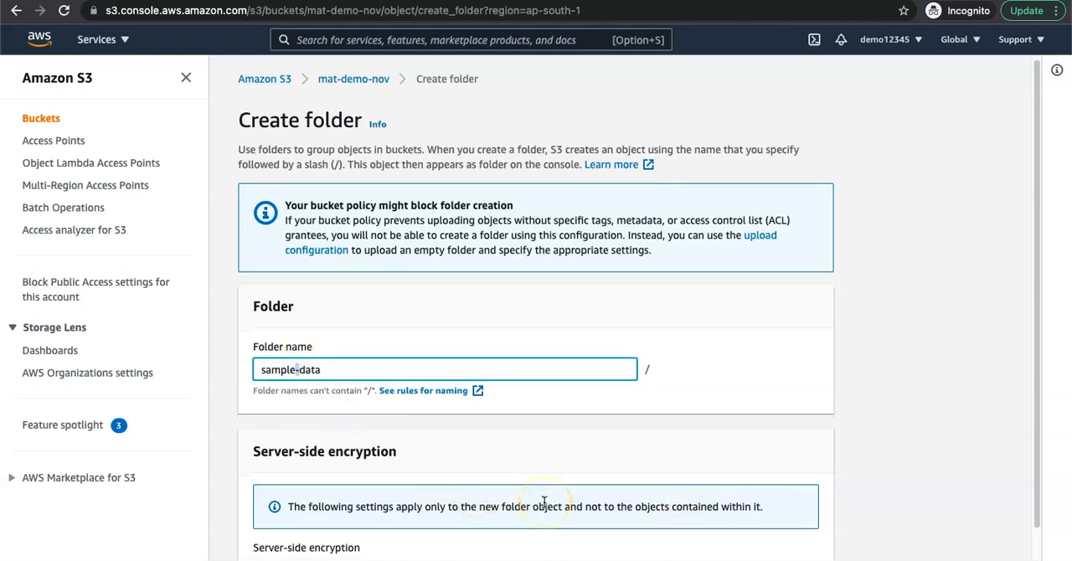
scroll(545, 500, down, 3)
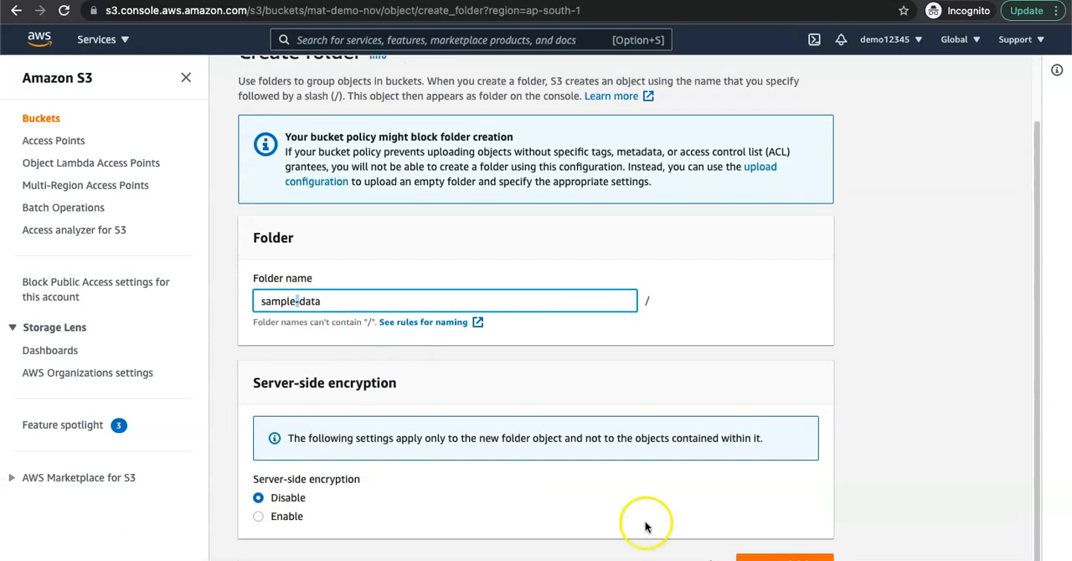
click(754, 554)
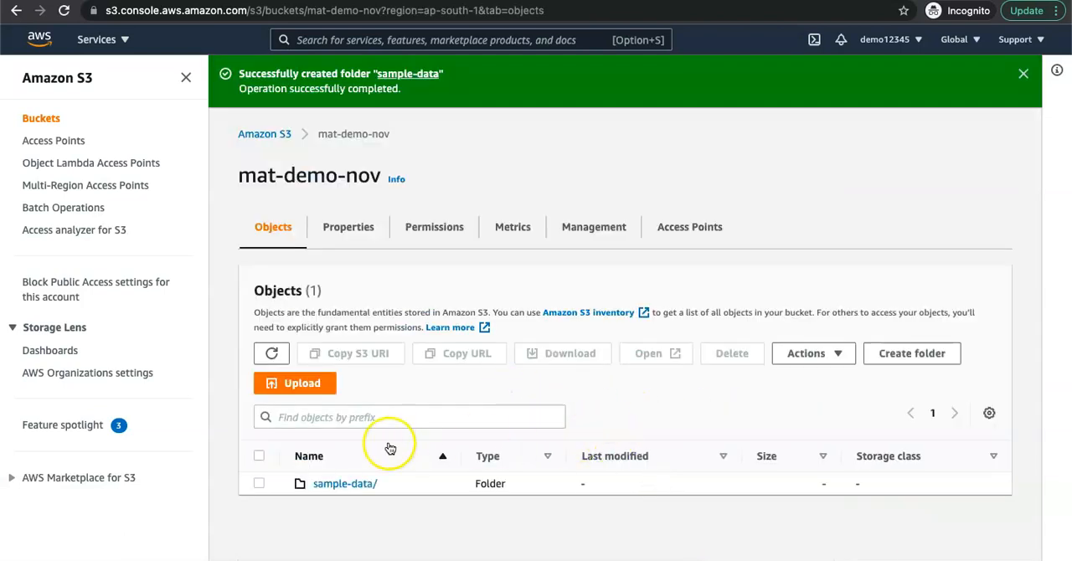
Step: Create a folder named snowpipe in the mat-demo-nov bucket
click(321, 383)
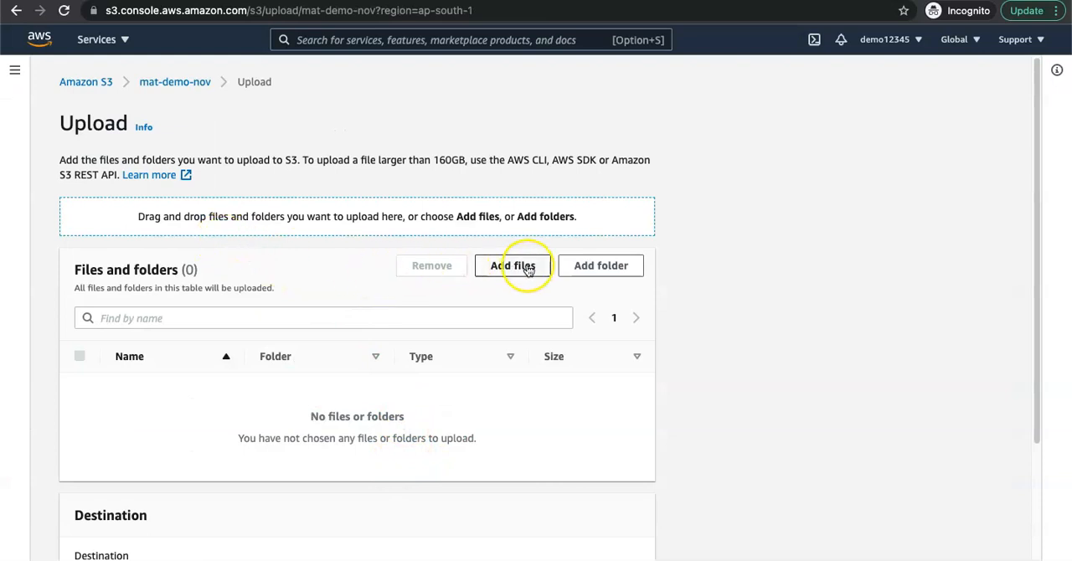
scroll(536, 502, down, 3)
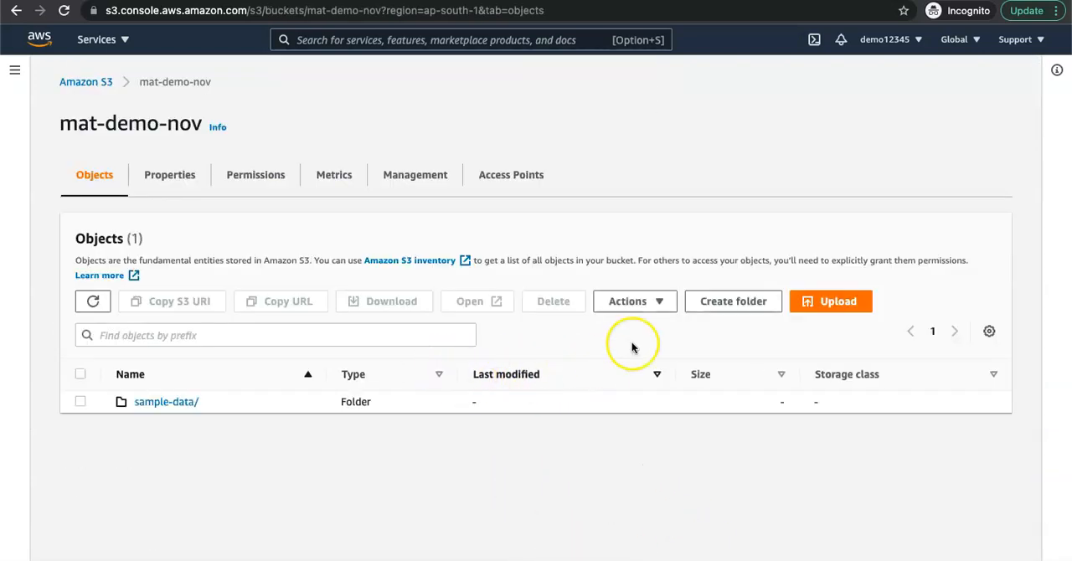
click(728, 305)
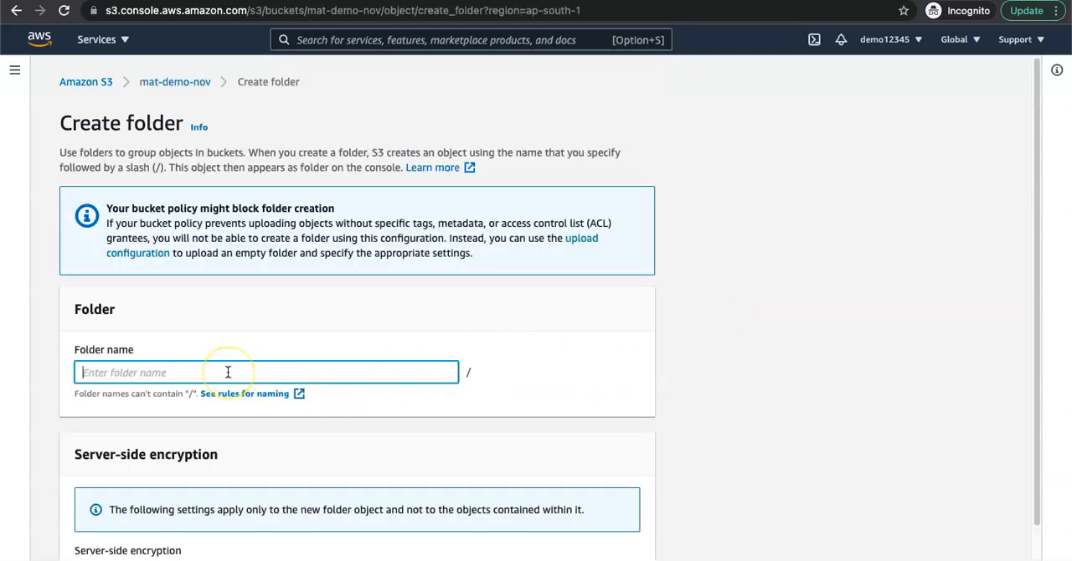
text(sno)
key(BackSpace)
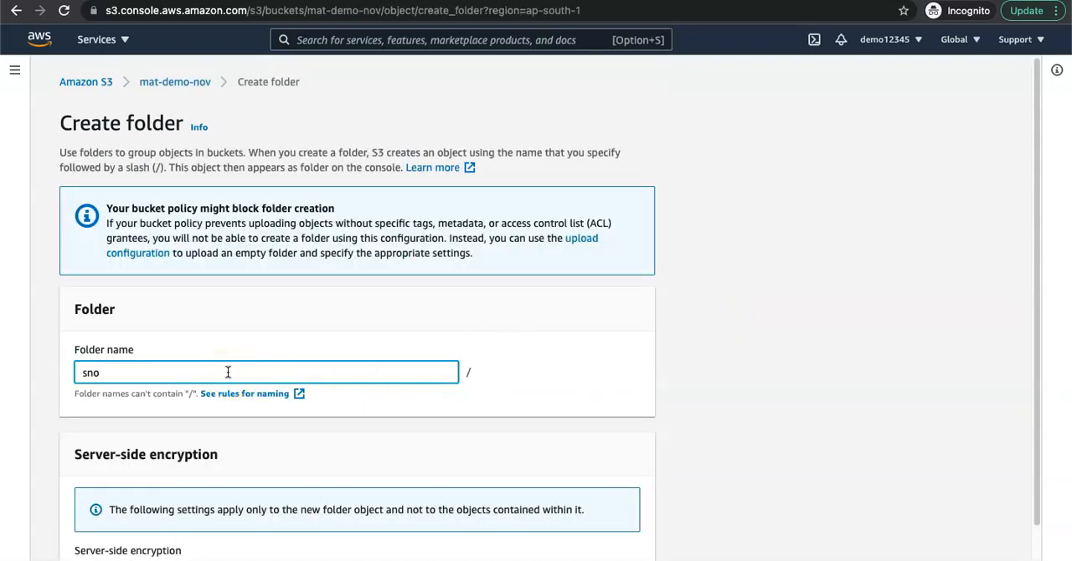
scroll(595, 451, down, 2)
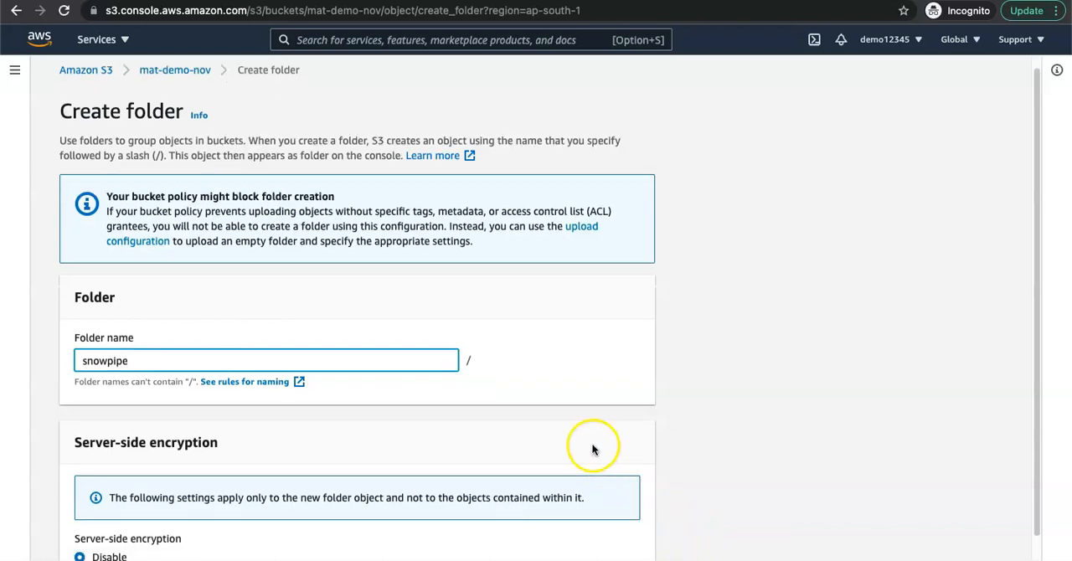
click(607, 551)
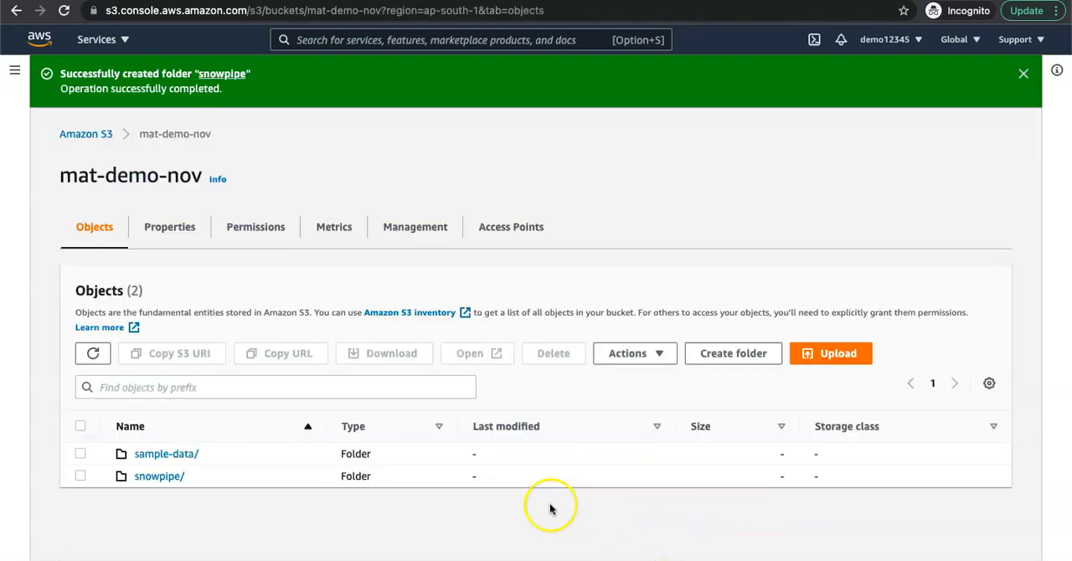
Step: Create a folder named inbound in the mat-demo-nov bucket
click(737, 354)
text(inbound)
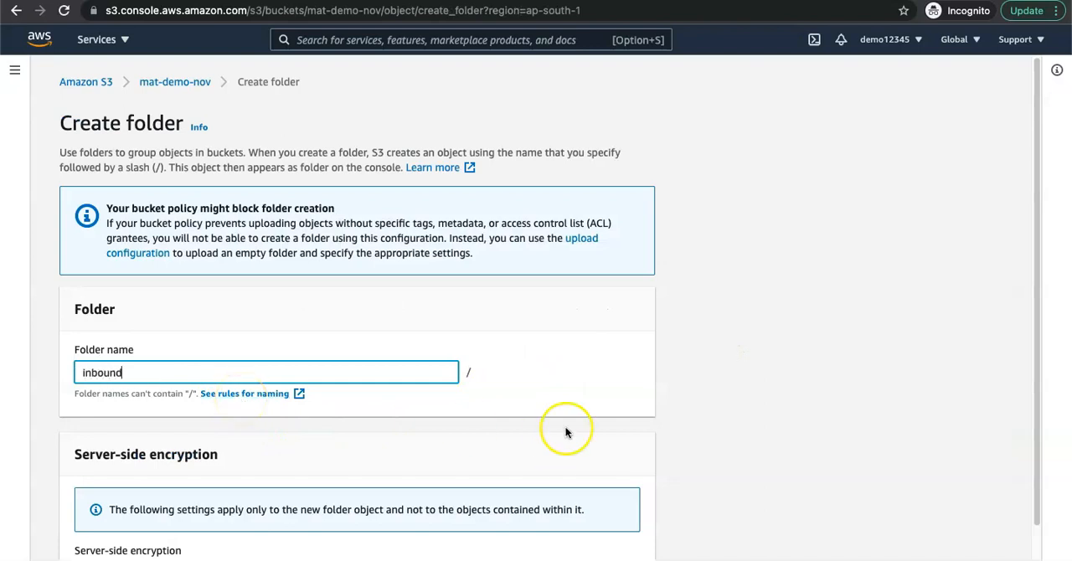
scroll(586, 469, down, 2)
click(607, 556)
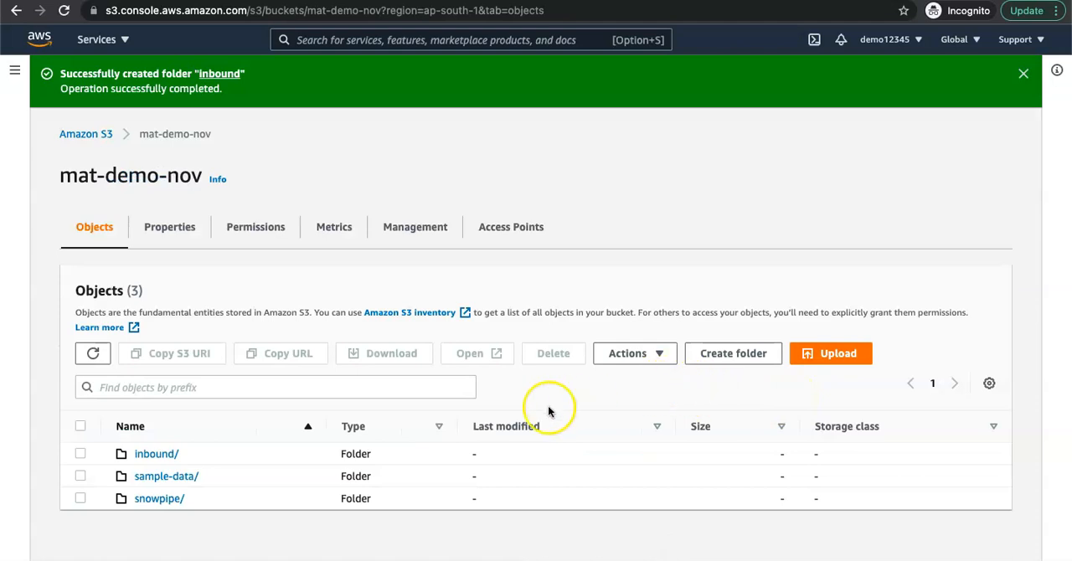
Step: Create a folder named outbound in the mat-demo-nov bucket and dismiss the notification
click(743, 355)
text(outbound)
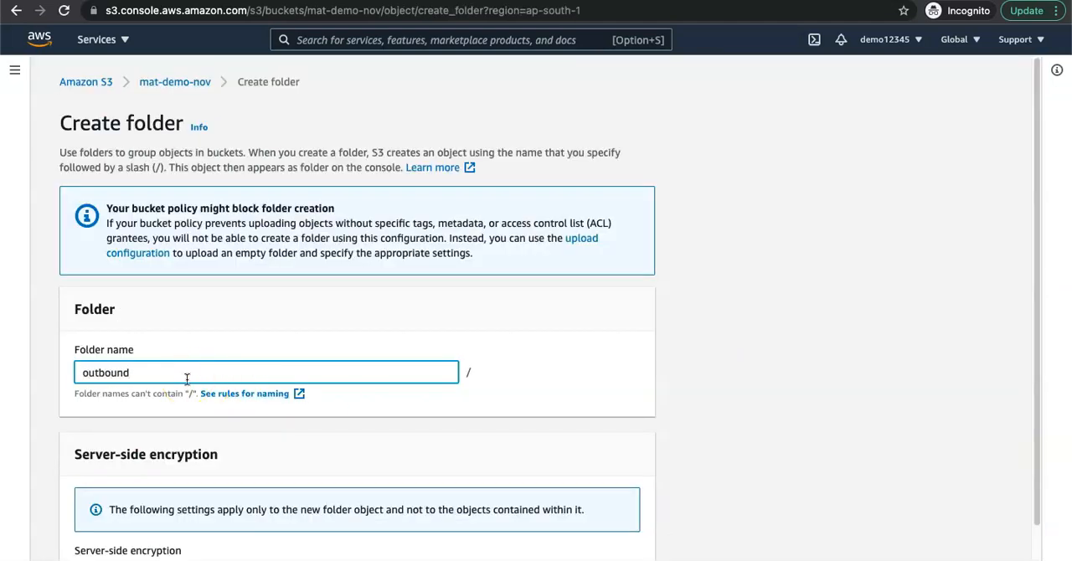
scroll(552, 467, down, 2)
click(607, 559)
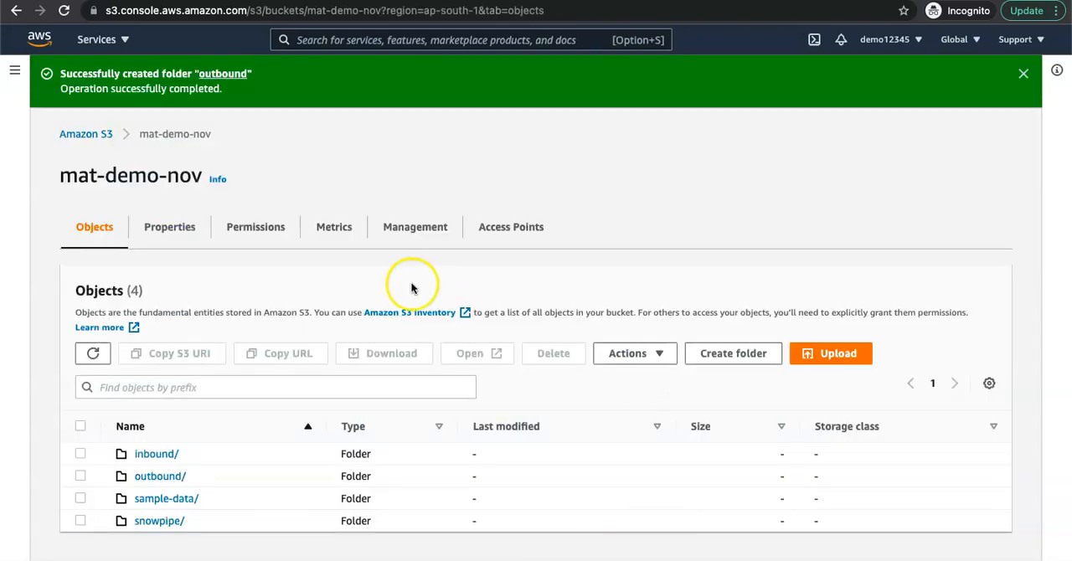
click(1023, 73)
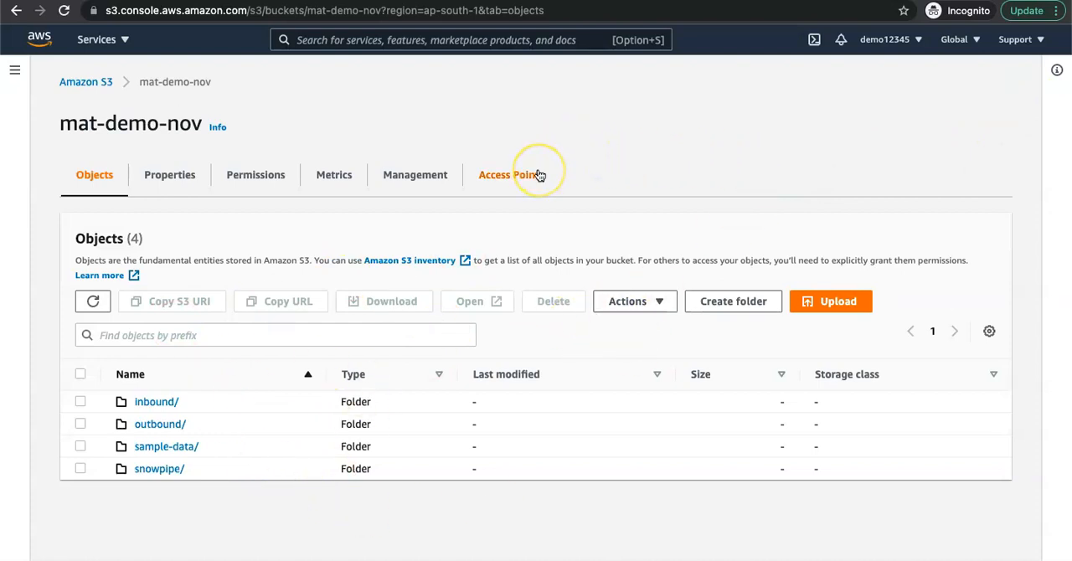
Step: Highlight the bucket name, and switch to the slide listing the AWS resources needed for the Matillion lab
key(ctrl+Up)
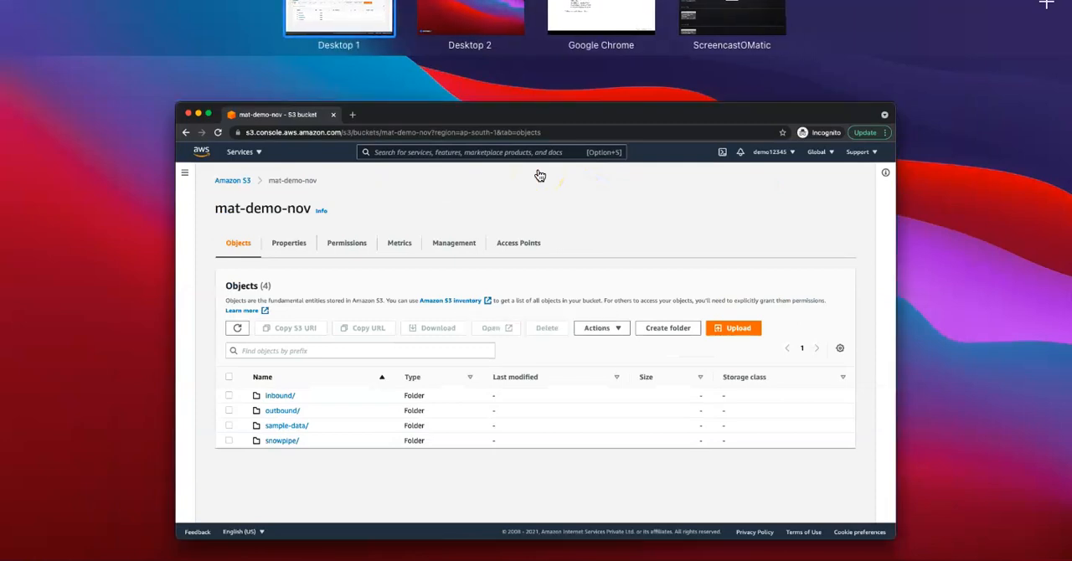
click(538, 175)
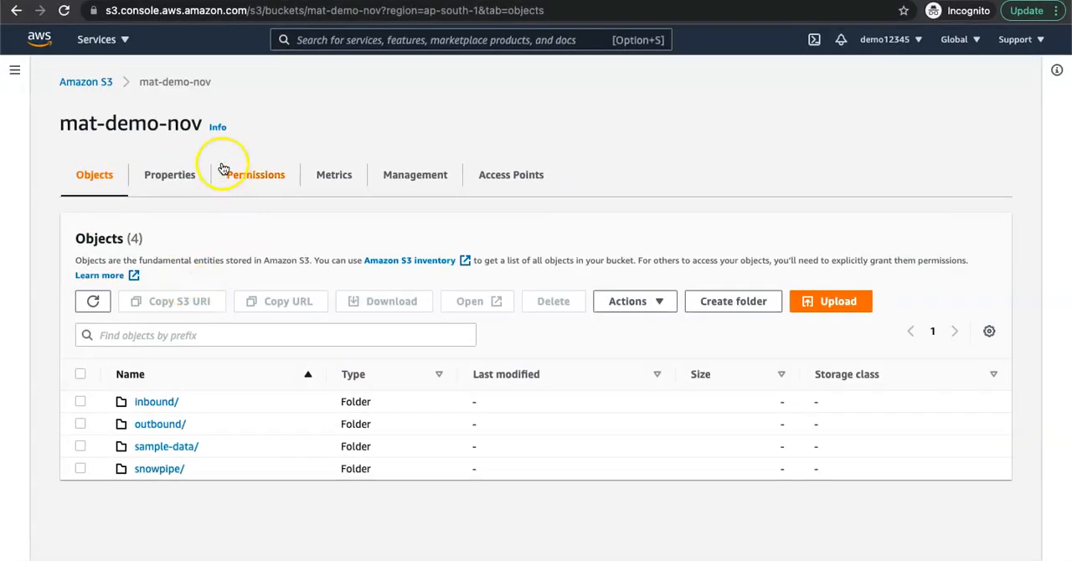
drag(221, 90, 139, 80)
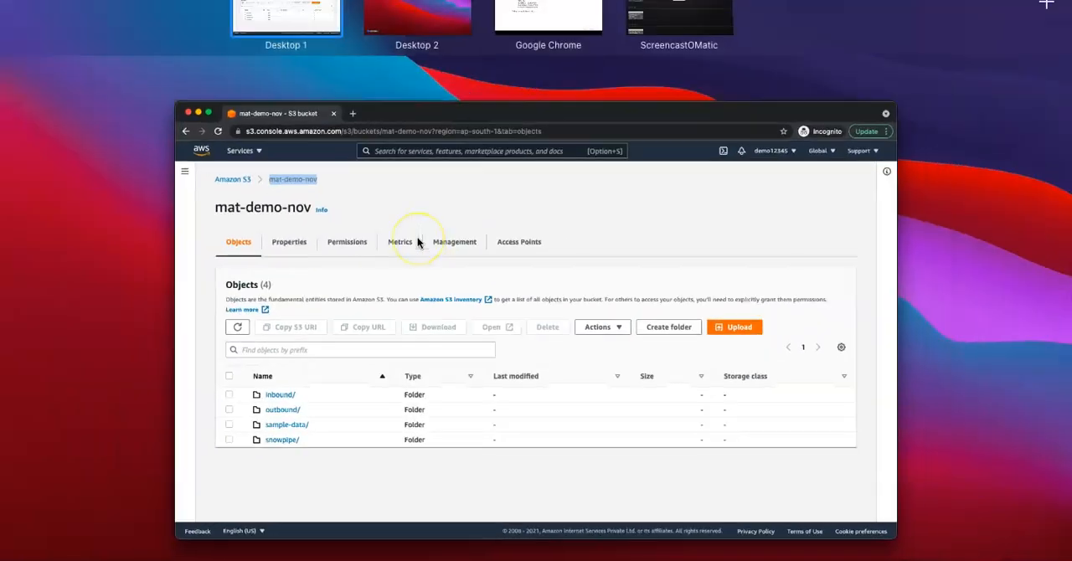
click(547, 20)
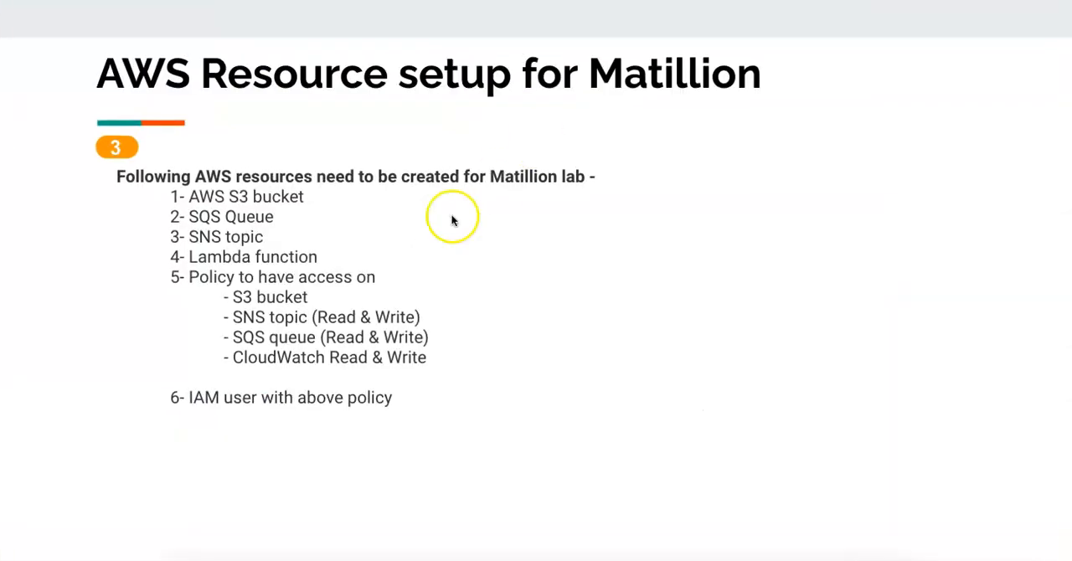
Step: Switch from the resource list slide back to the AWS console and search its services for sqs
click(311, 200)
key(Left)
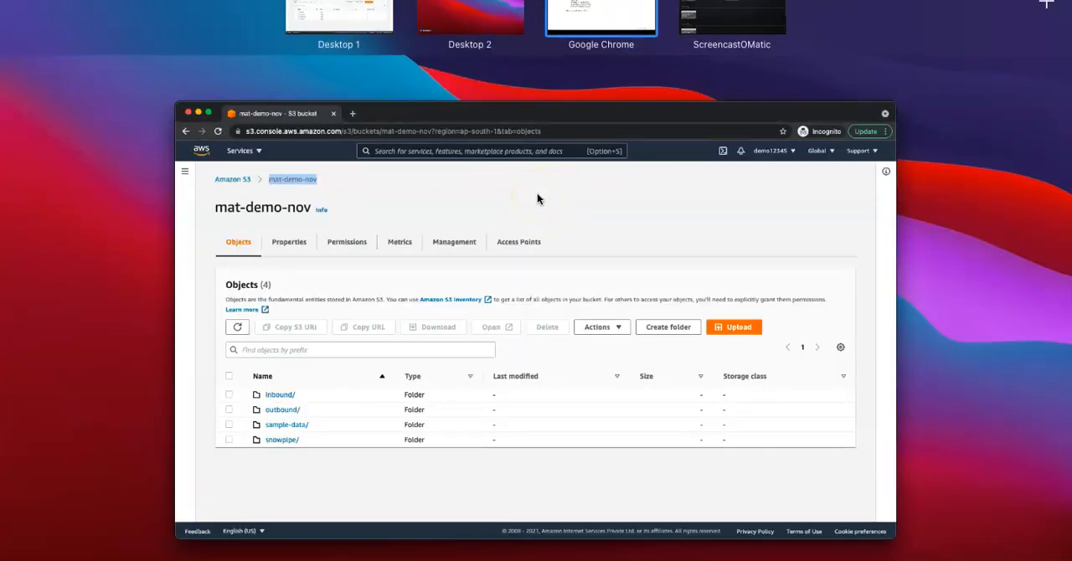
click(536, 200)
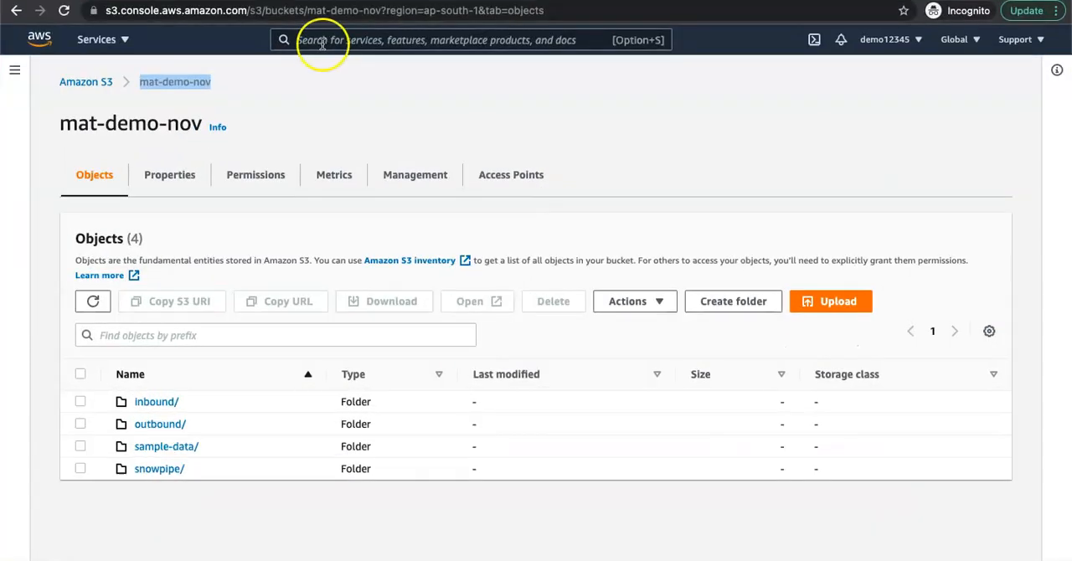
click(320, 42)
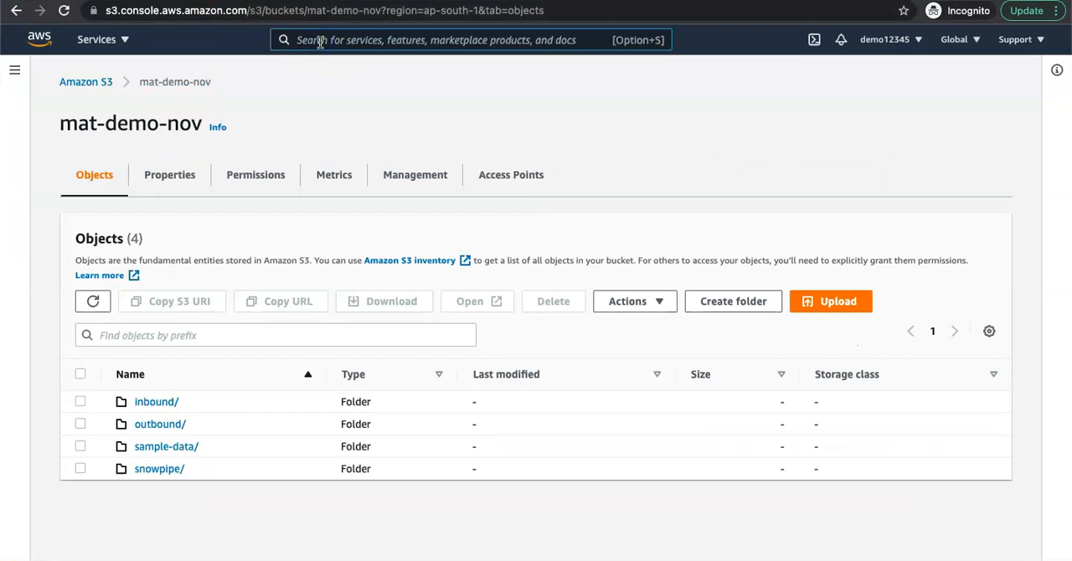
text(sqs)
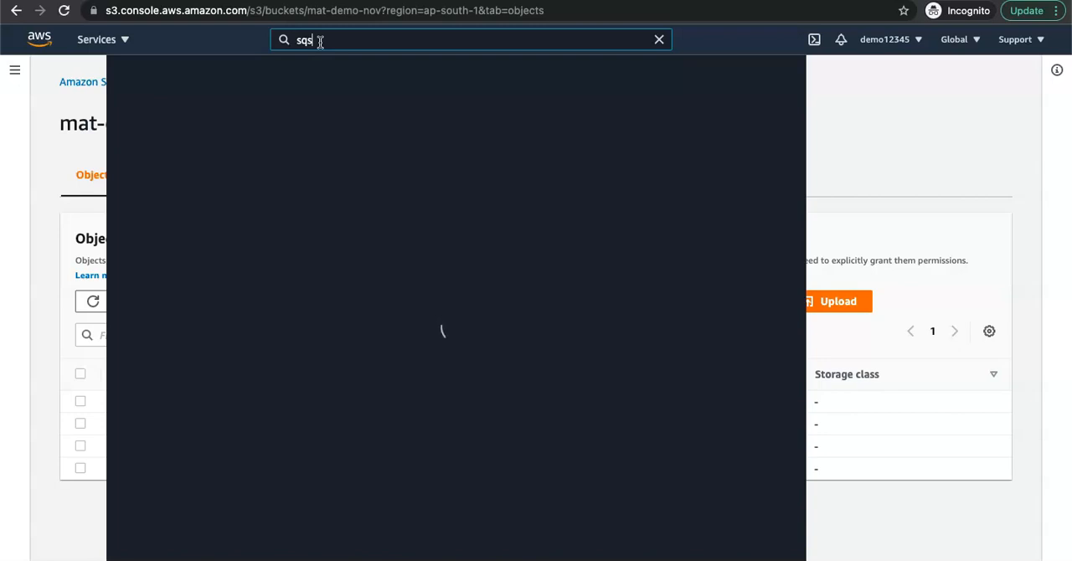
Step: Open Simple Queue Service from the search results in a new browser tab and switch to it
click(398, 158)
right_click(398, 154)
click(450, 170)
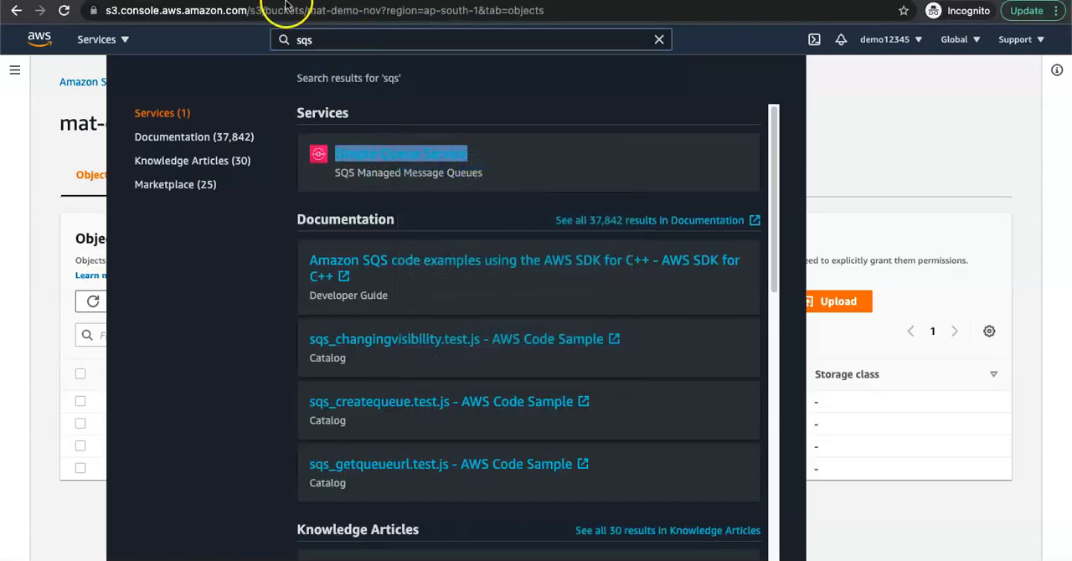
click(335, 0)
click(369, 1)
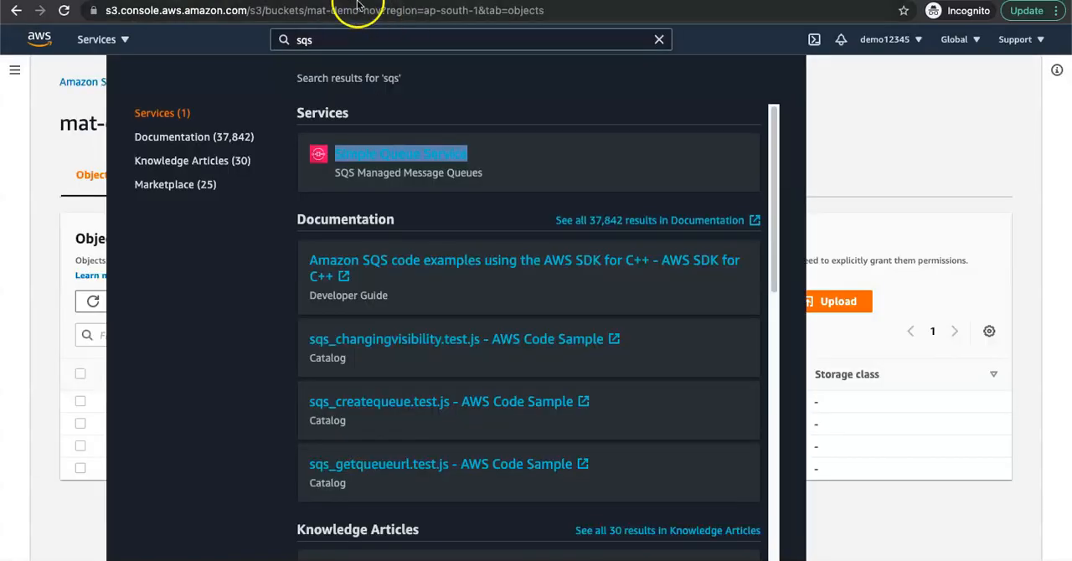
click(94, 115)
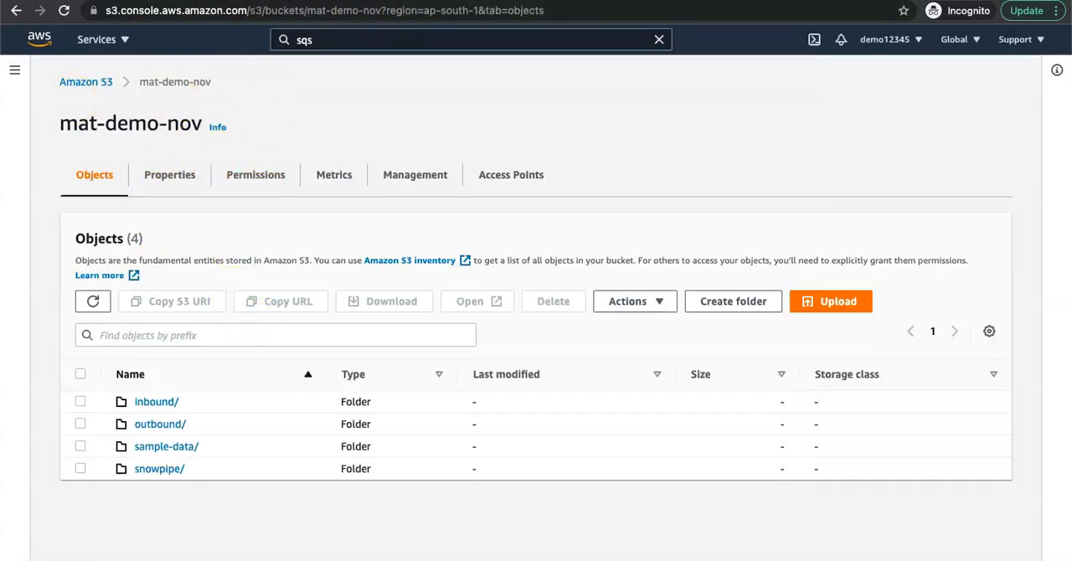
click(306, 2)
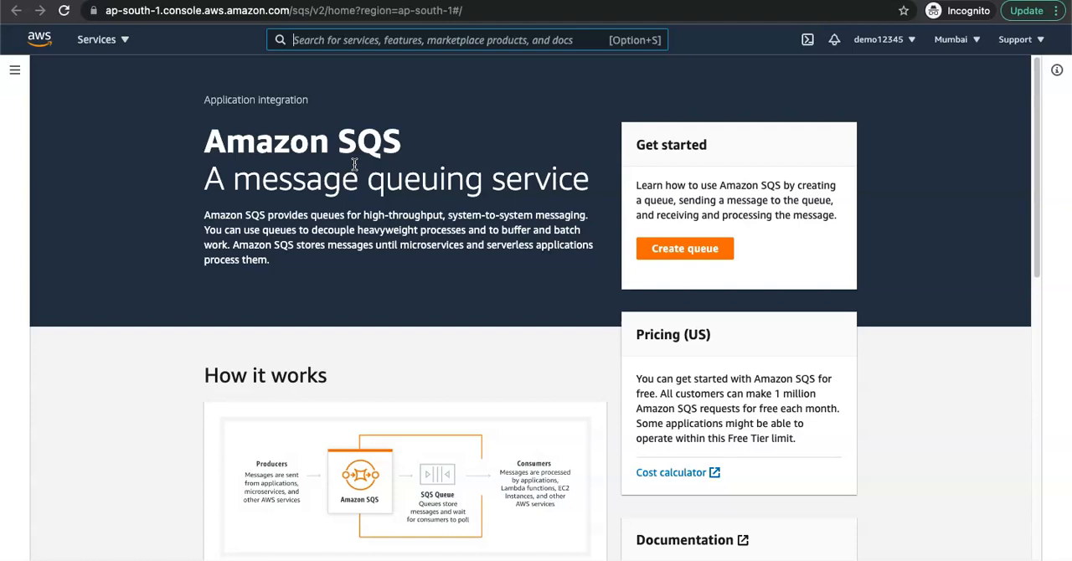
Step: Start creating an SQS queue and name it mat-demo-nov-sqs
click(699, 248)
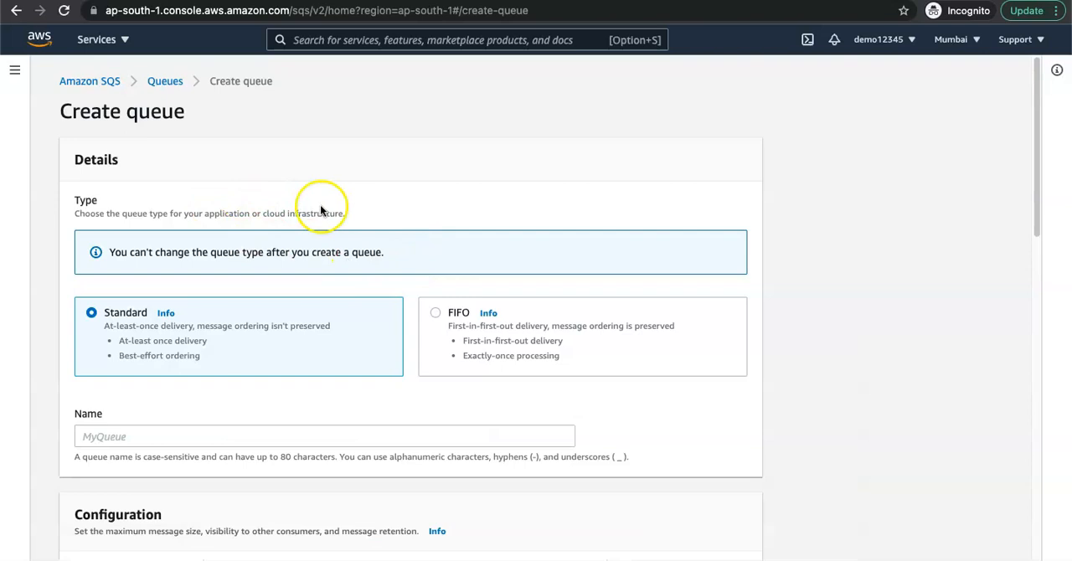
scroll(320, 209, down, 3)
click(151, 236)
text(mat-demo-nov)
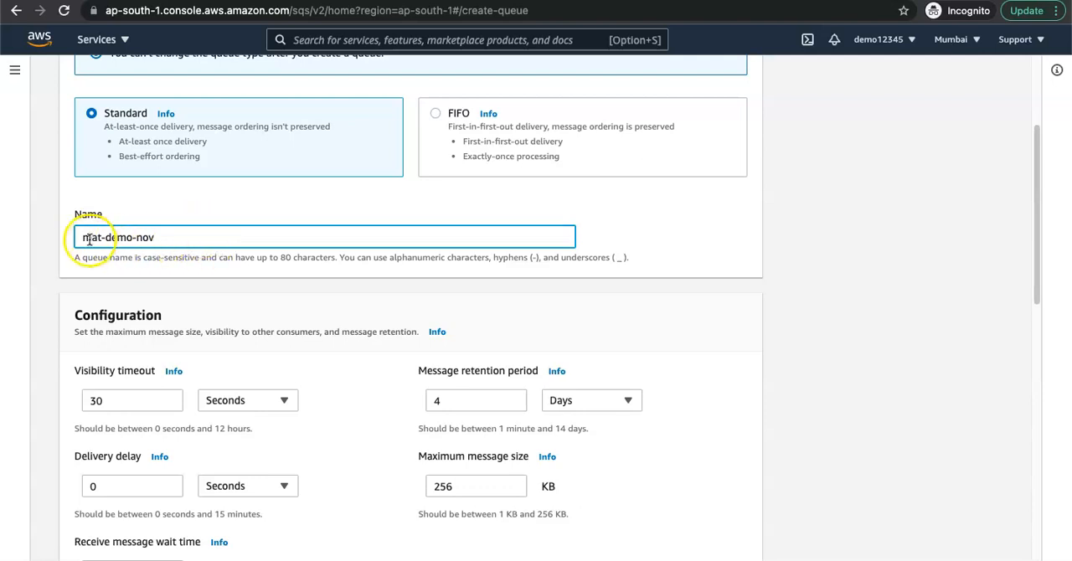
text(-sqs)
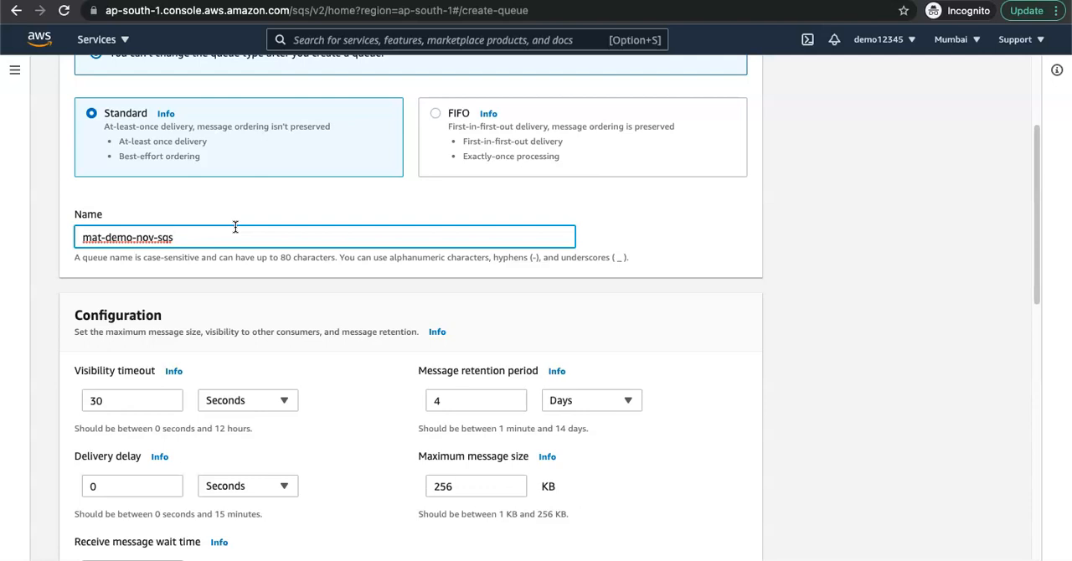
Step: Create the queue with the default configuration and access policy, and dismiss the success notification
click(227, 335)
scroll(252, 343, down, 3)
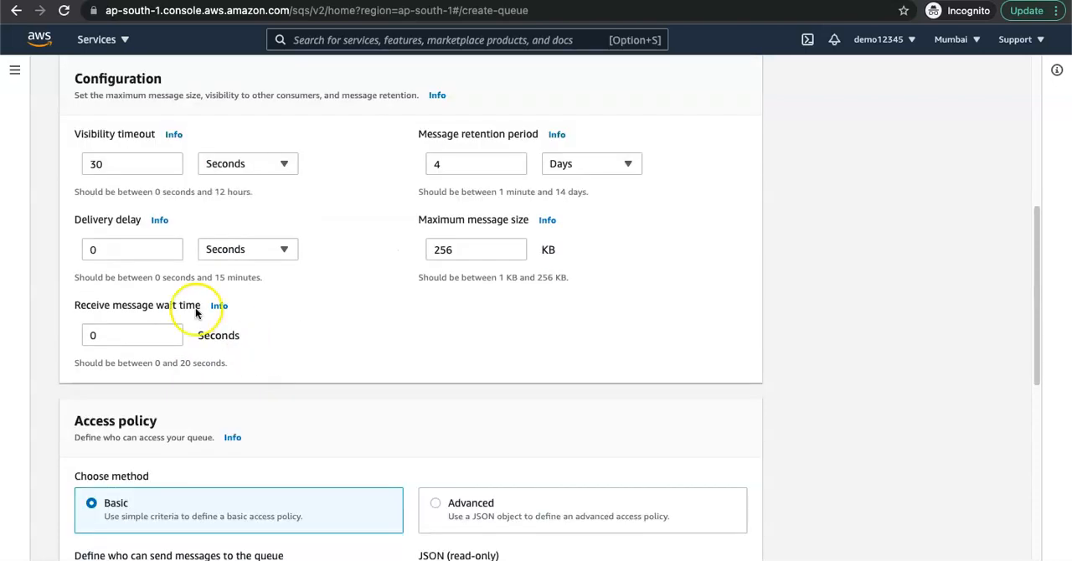
scroll(268, 340, down, 5)
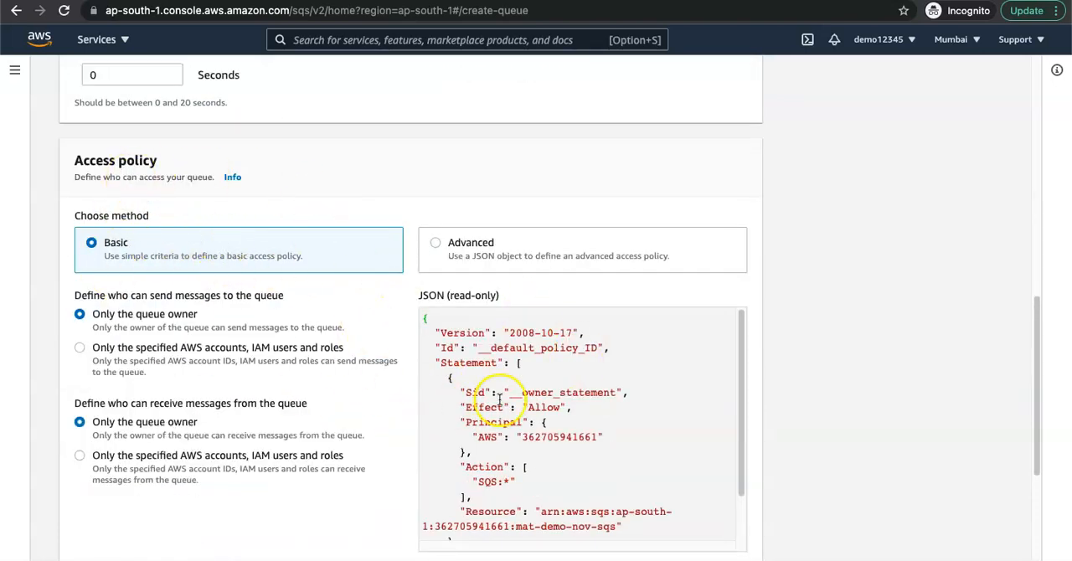
scroll(507, 418, down, 5)
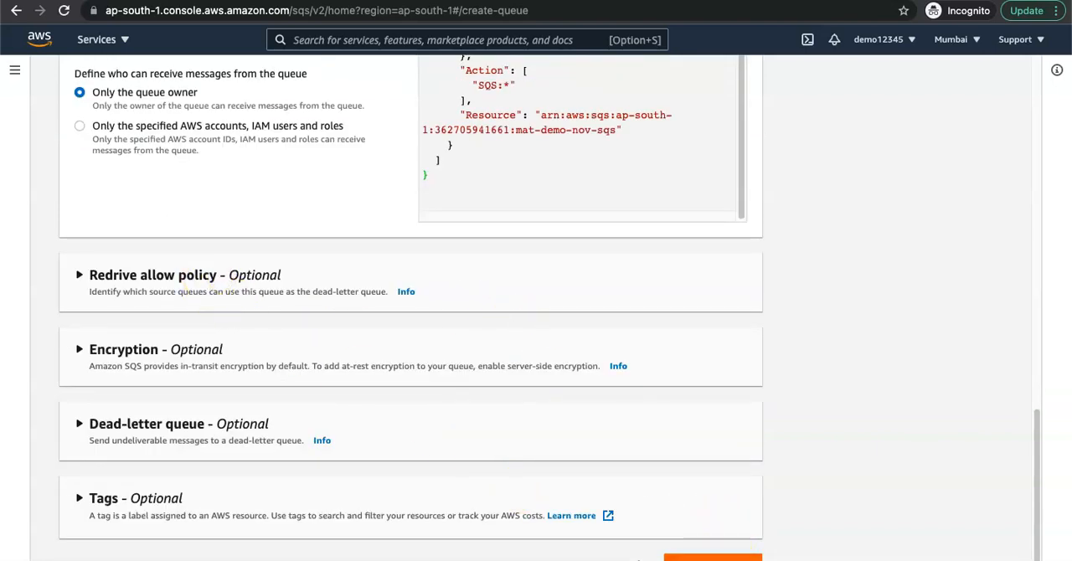
click(711, 557)
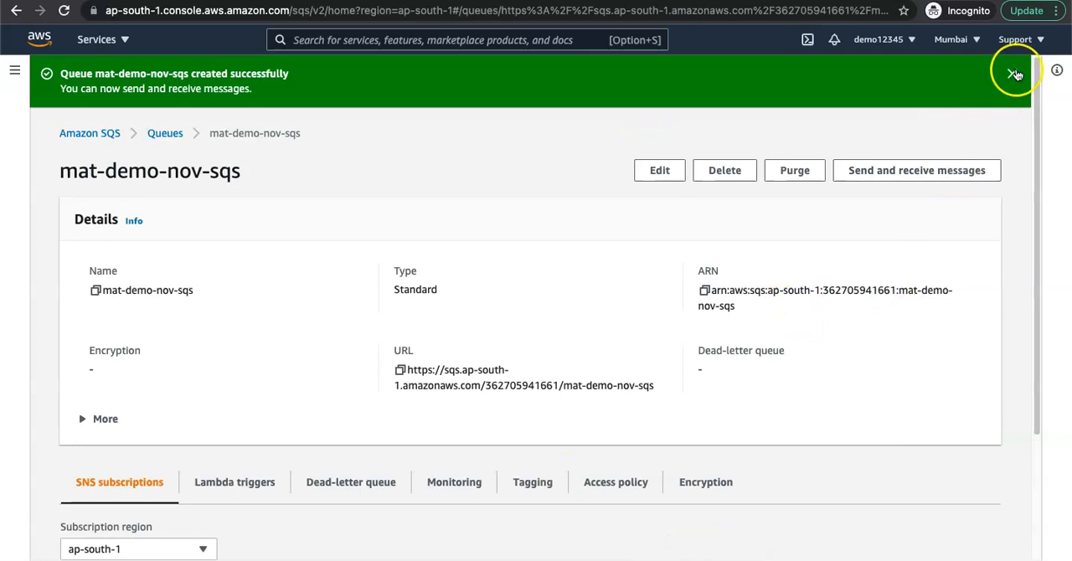
click(1014, 74)
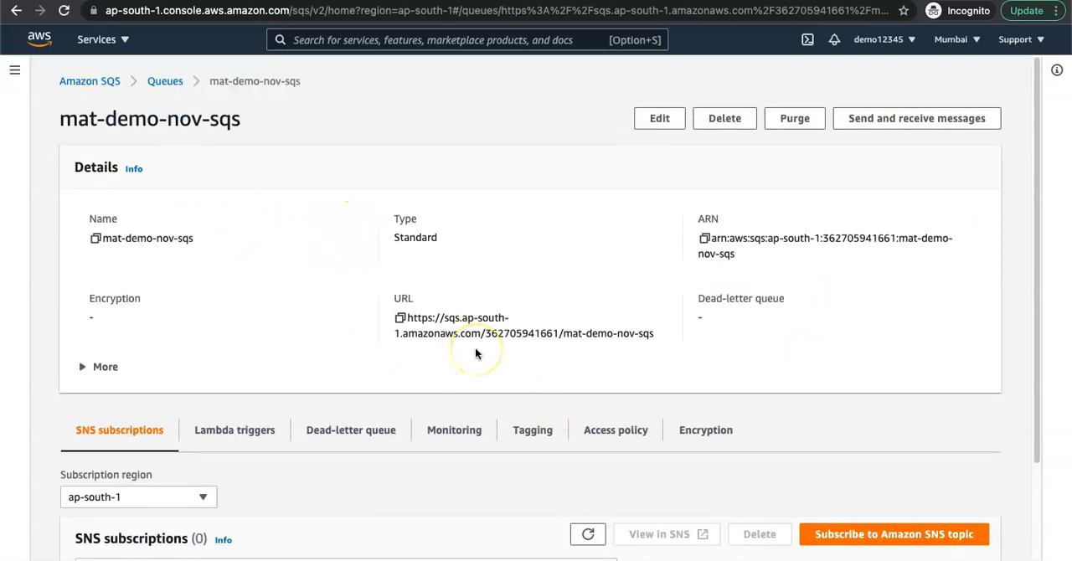
Step: Copy the new queue's ARN and its URL, and look over its SNS subscriptions section
click(705, 240)
click(400, 318)
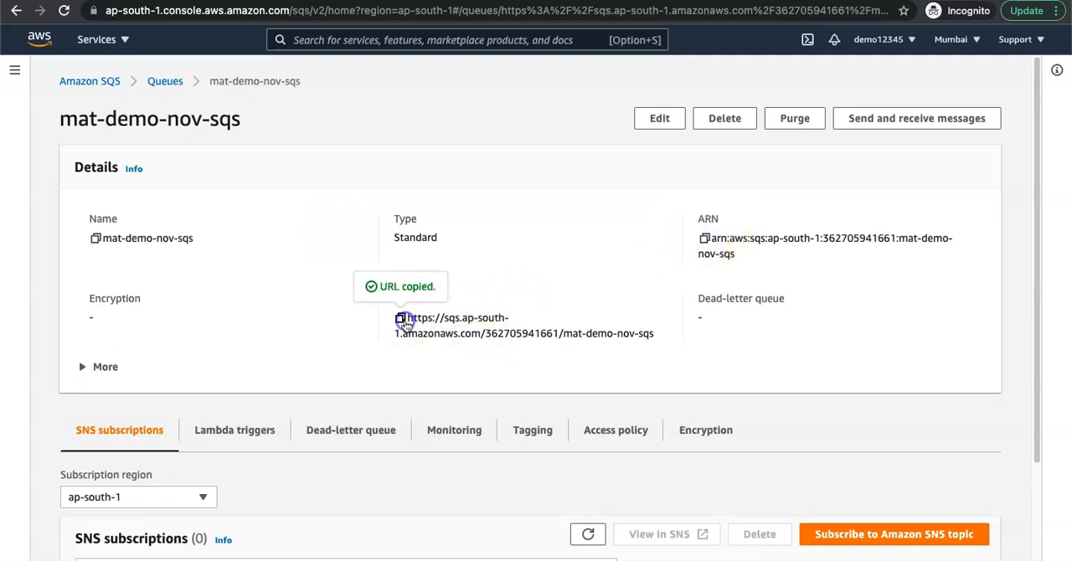
scroll(794, 335, down, 2)
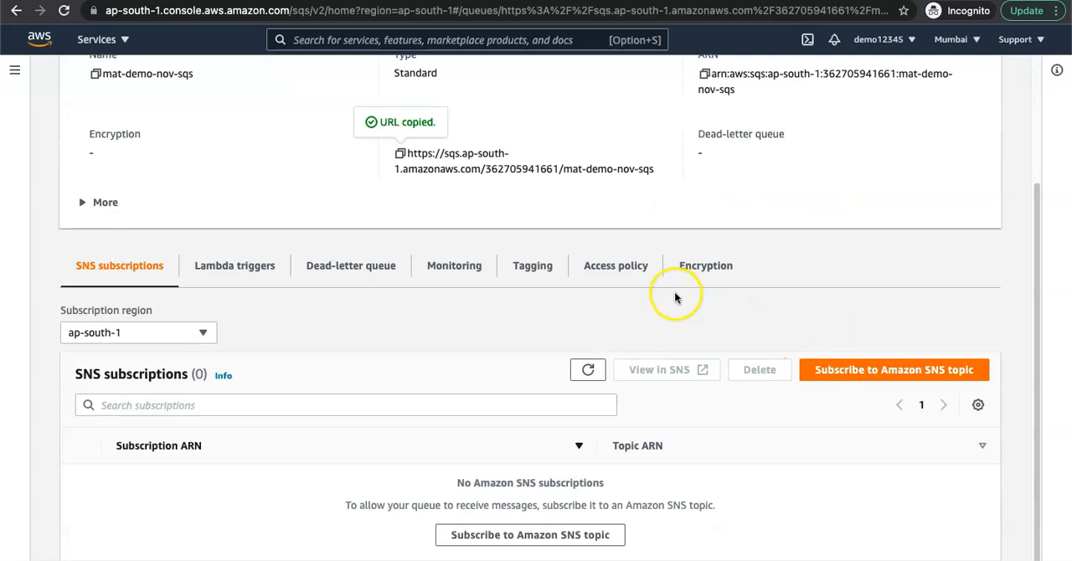
scroll(741, 347, up, 2)
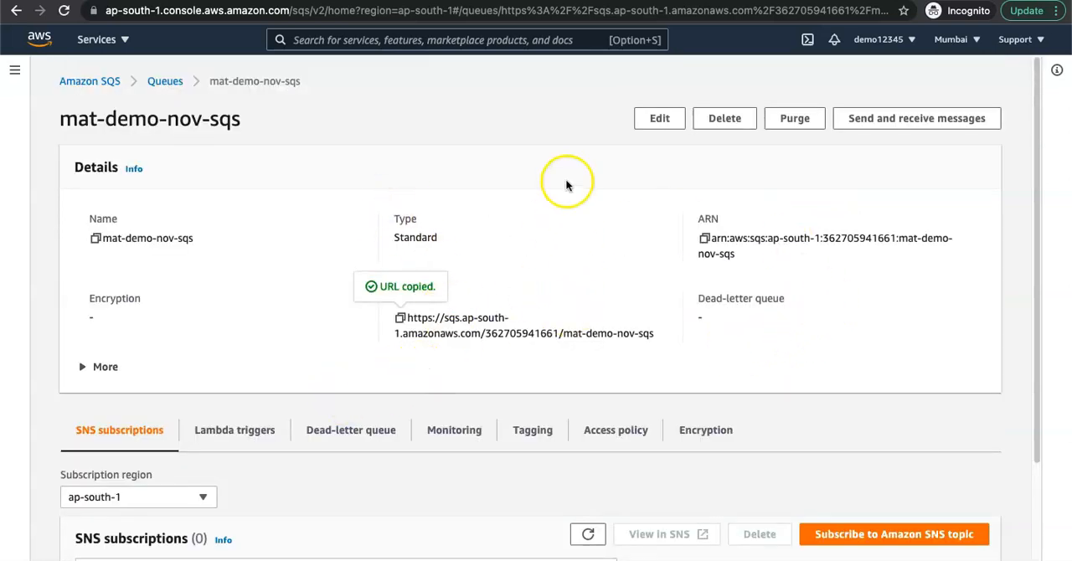
Step: Check the next resource on the slide, and compare the regions shown for the S3 bucket and the SQS queue
key(ctrl+Up)
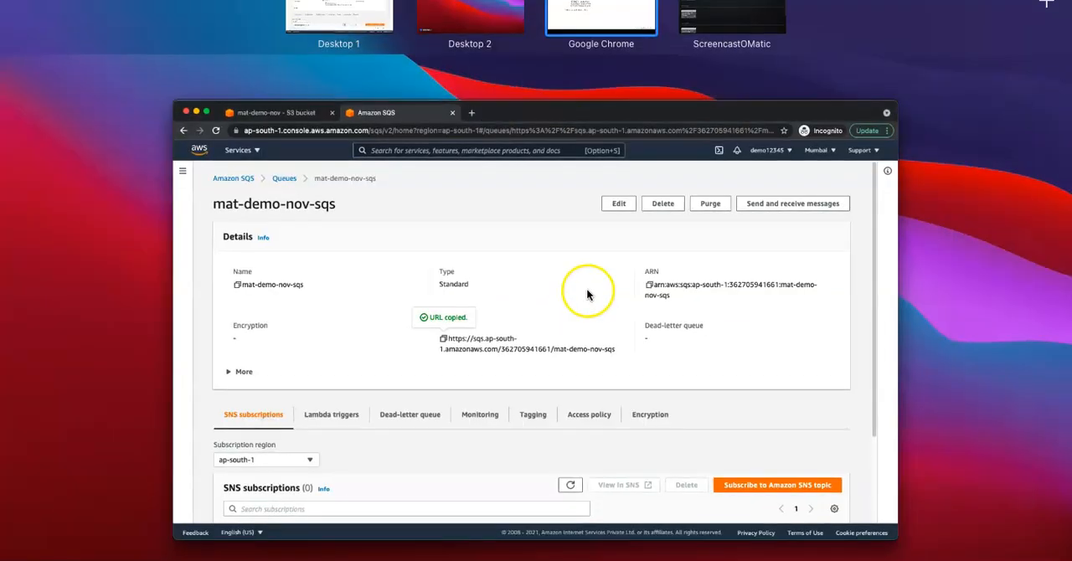
click(581, 292)
click(312, 42)
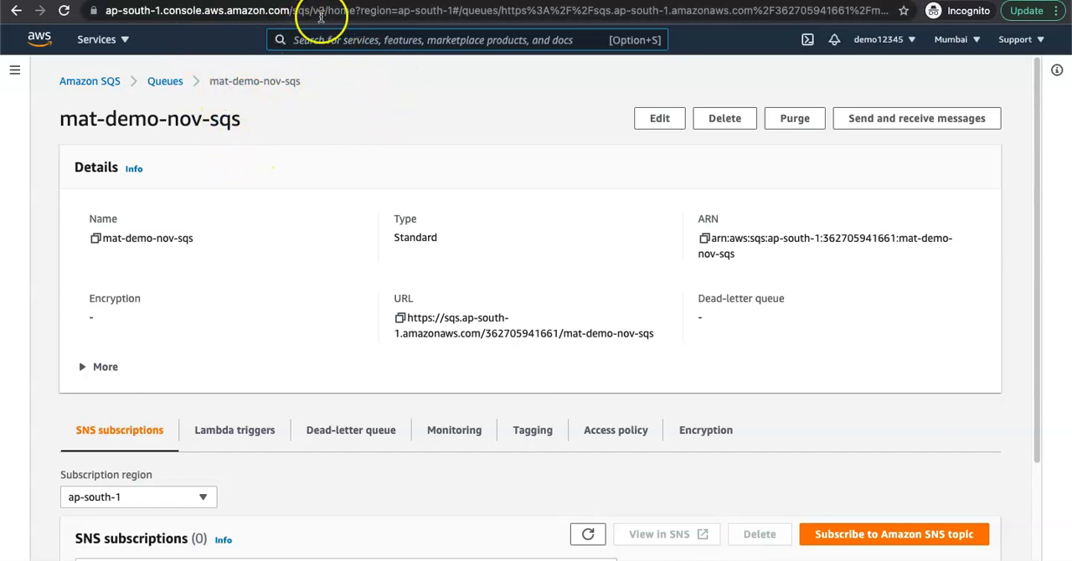
click(201, 2)
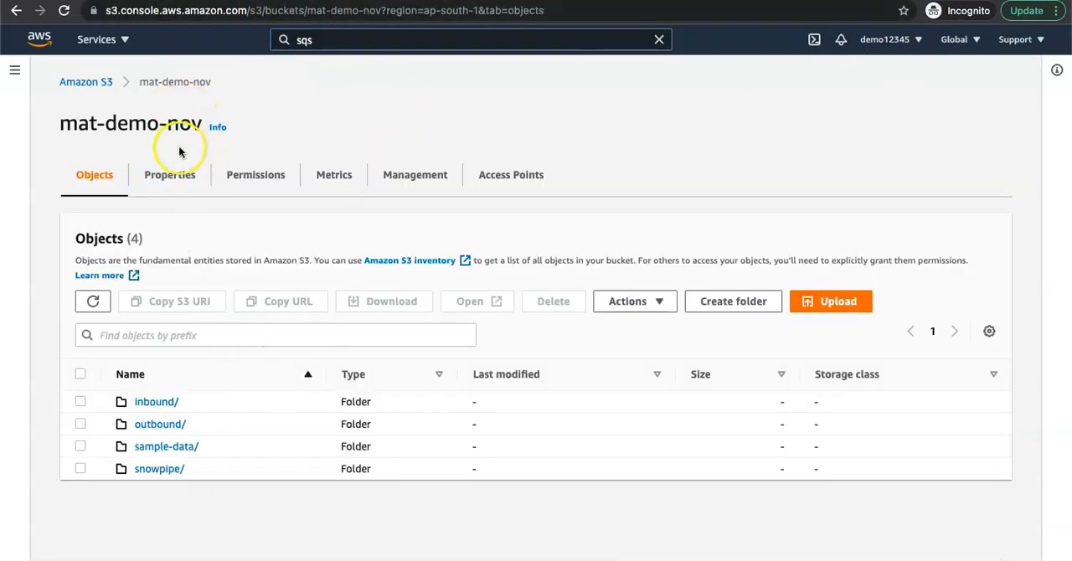
click(753, 2)
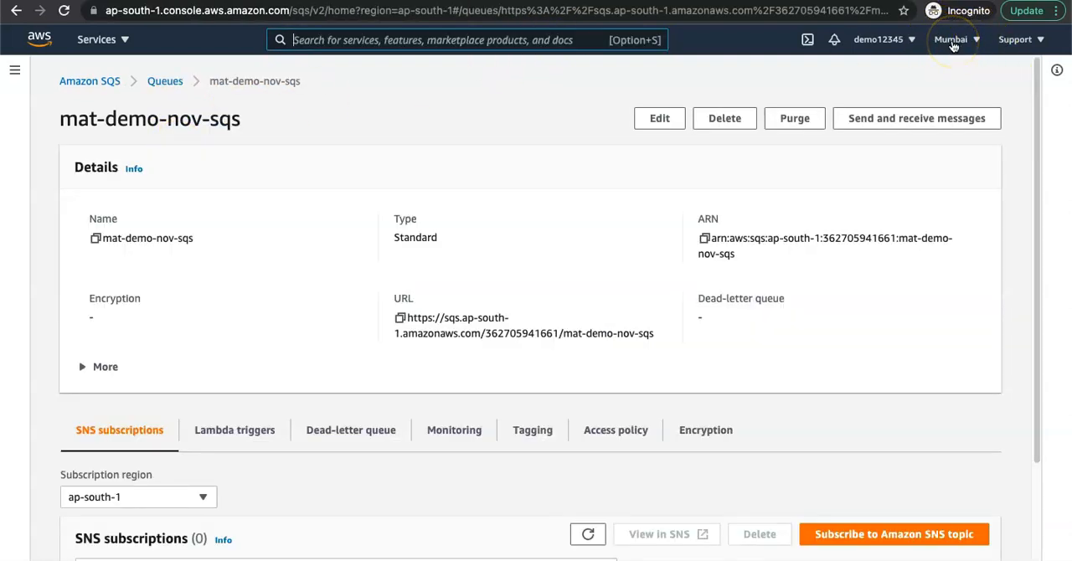
Step: Search the AWS services for SNS and open Simple Notification Service in a new browser tab
click(370, 40)
text(s)
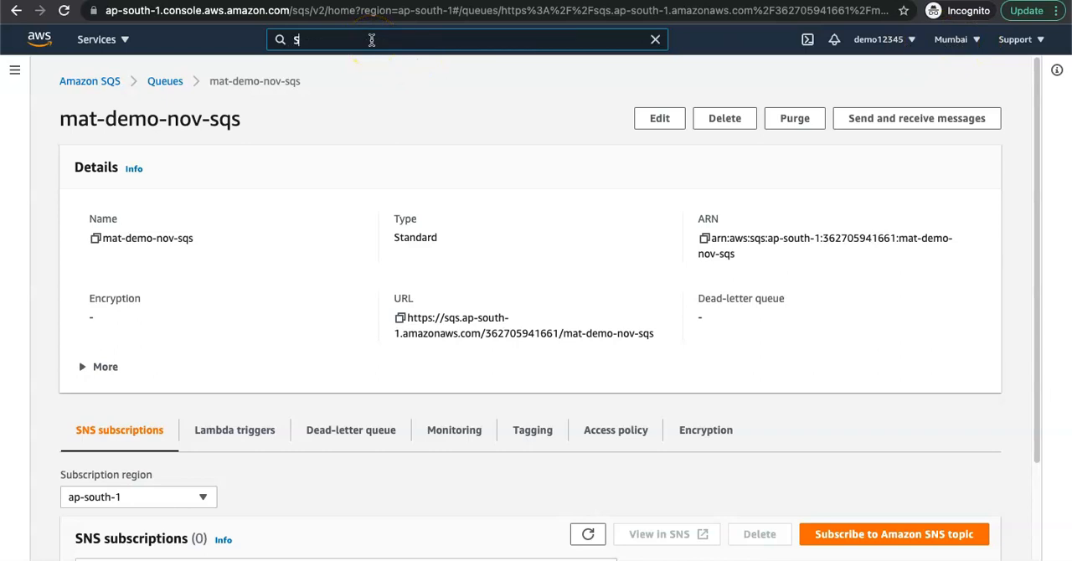
text(NS)
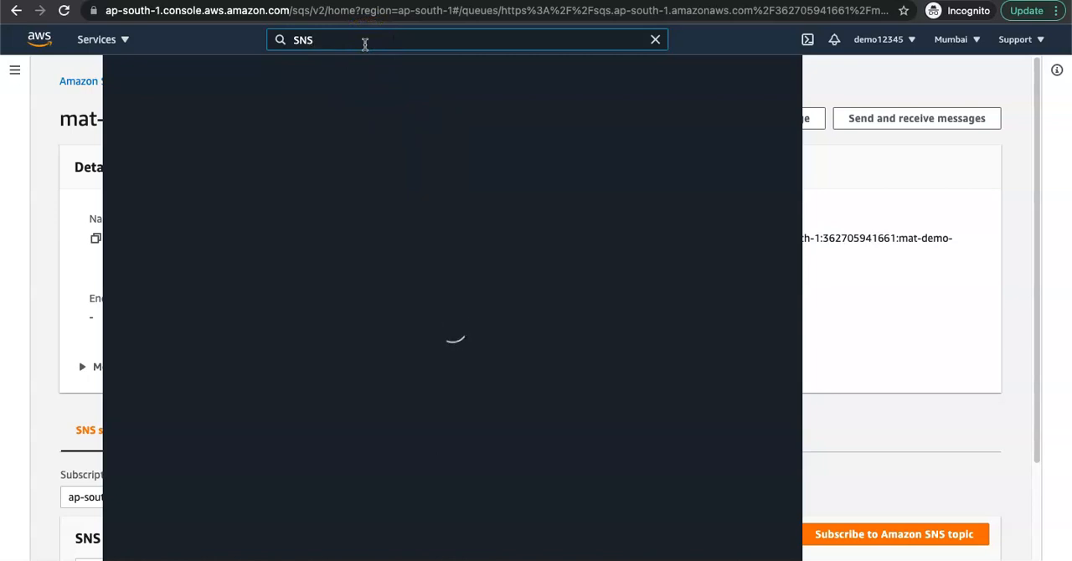
key(ctrl+Up)
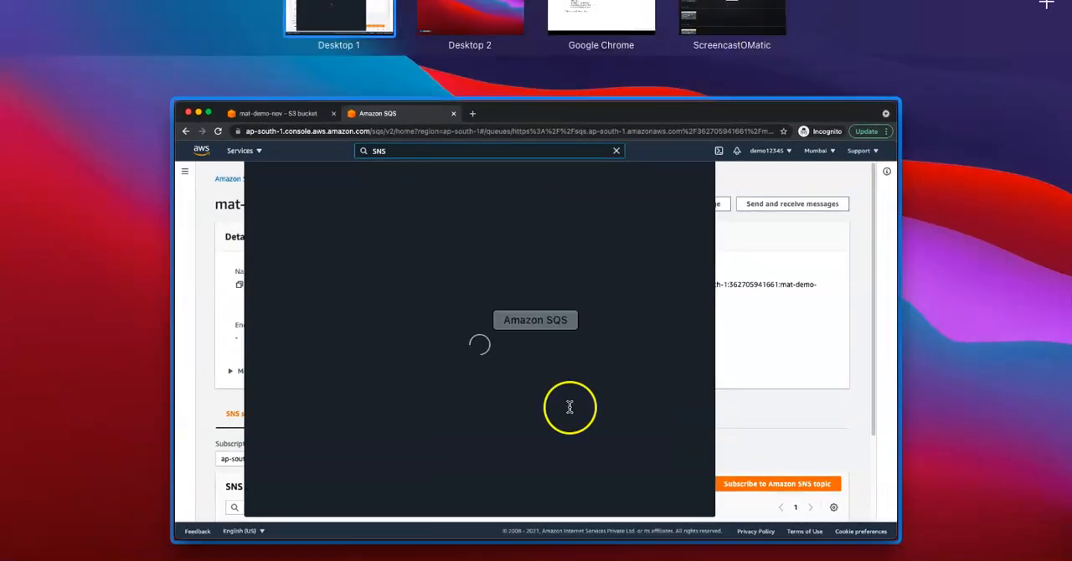
click(502, 377)
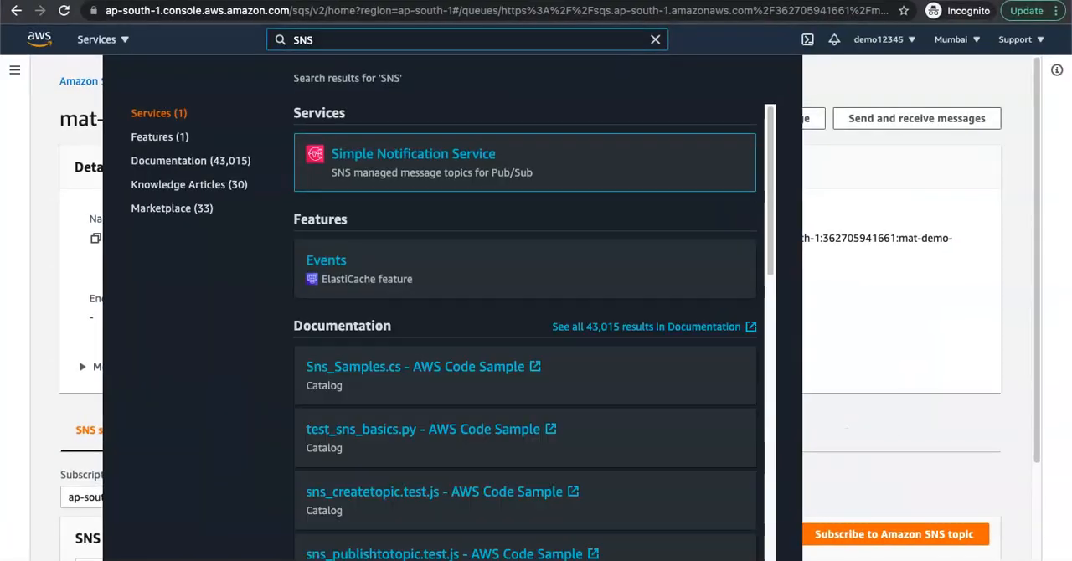
right_click(463, 155)
click(530, 163)
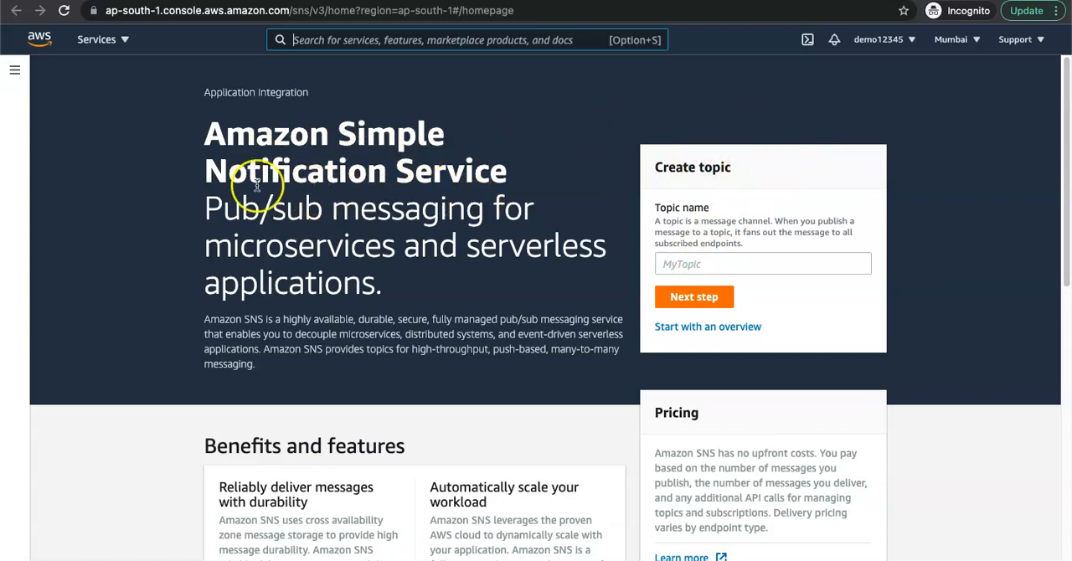
Step: Start creating an SNS topic from the topics list and set its type to Standard
click(14, 70)
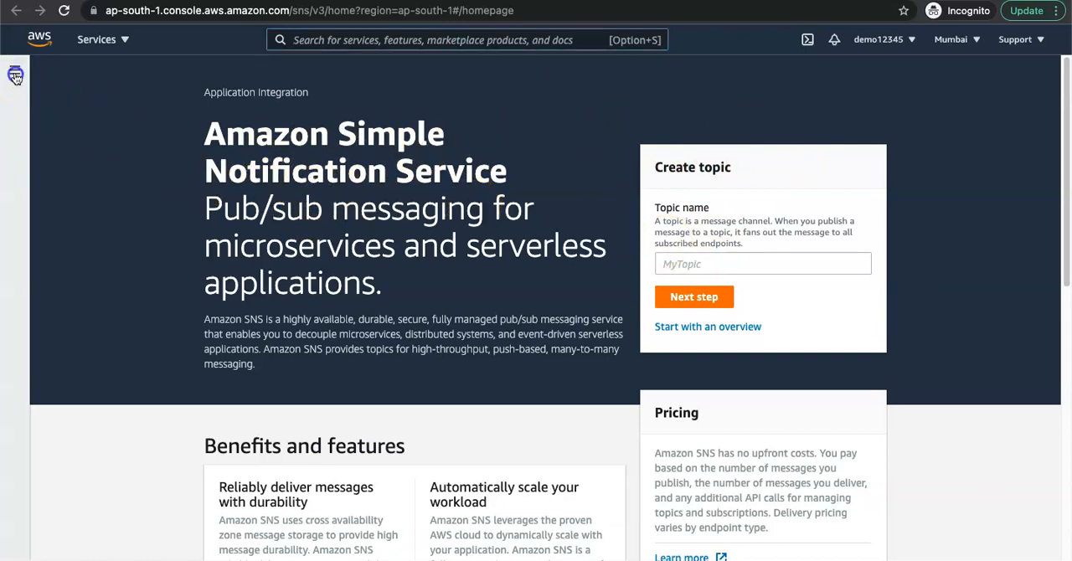
click(38, 139)
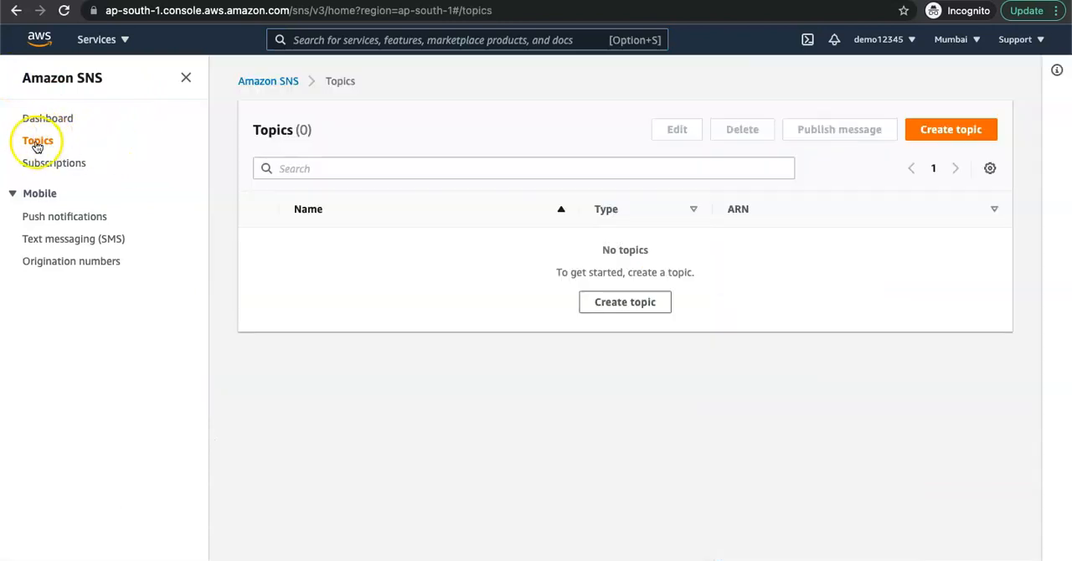
click(961, 132)
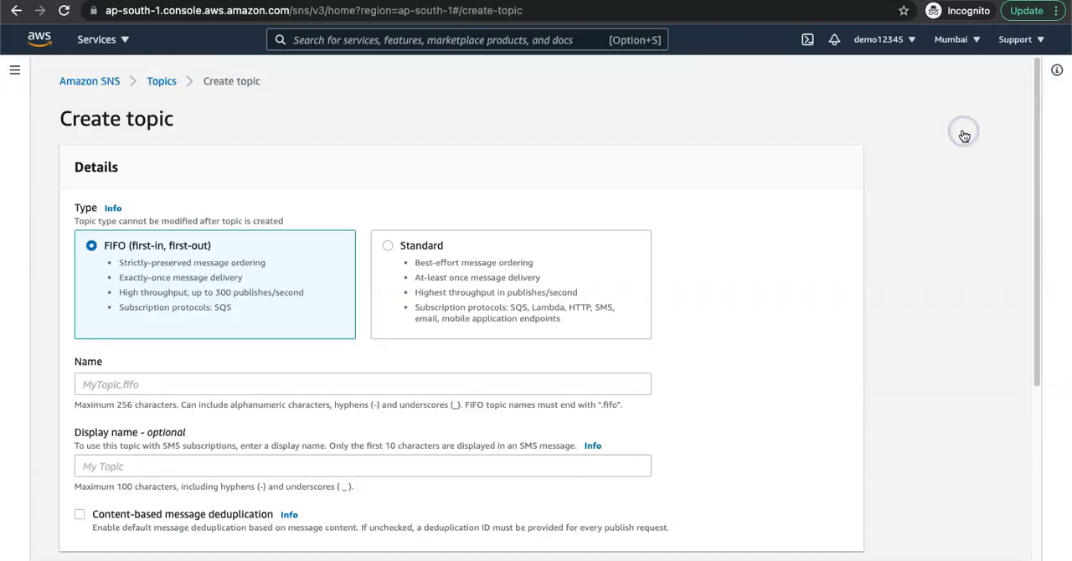
click(114, 383)
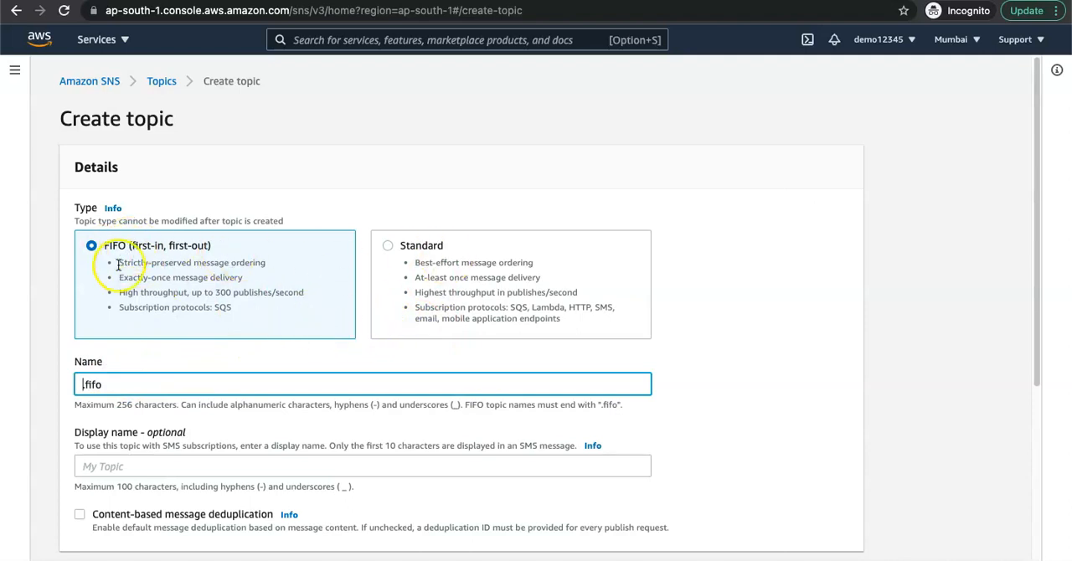
click(423, 281)
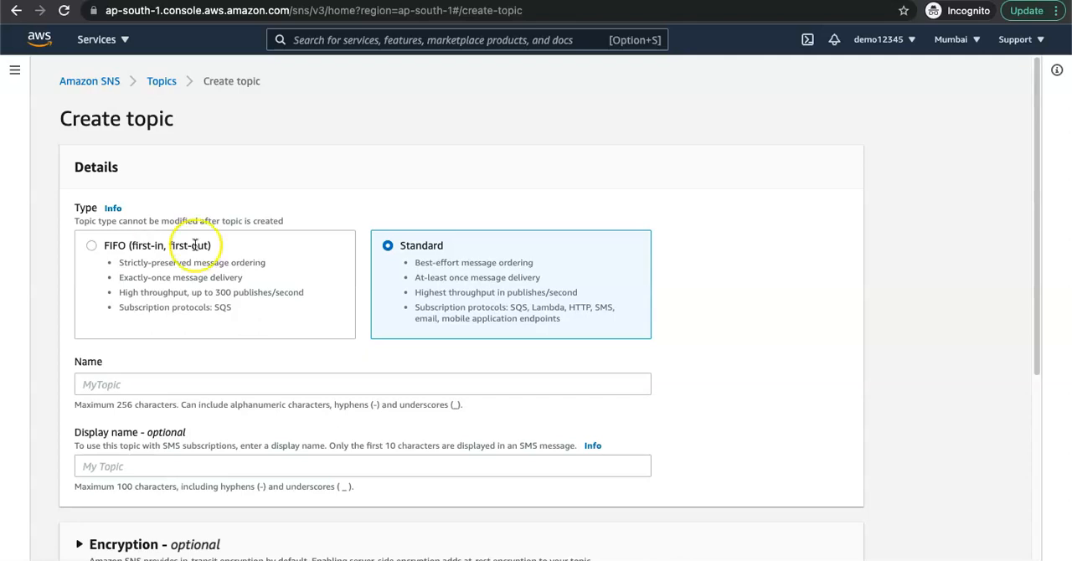
Step: Name the SNS topic mat-demo-nov-sns
click(90, 385)
text(mat-demo-nov-sns)
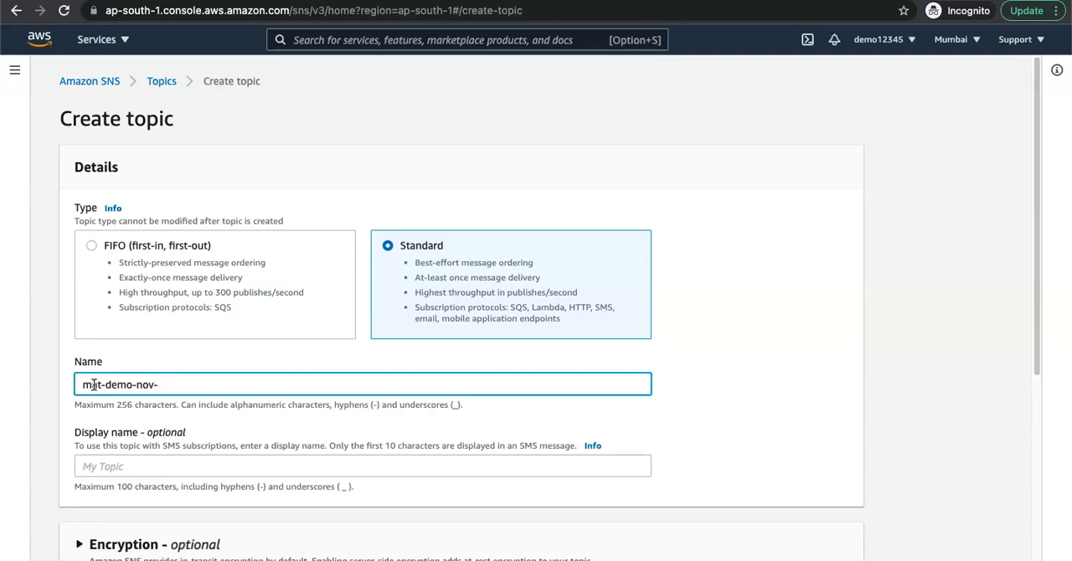
double_click(163, 385)
click(186, 412)
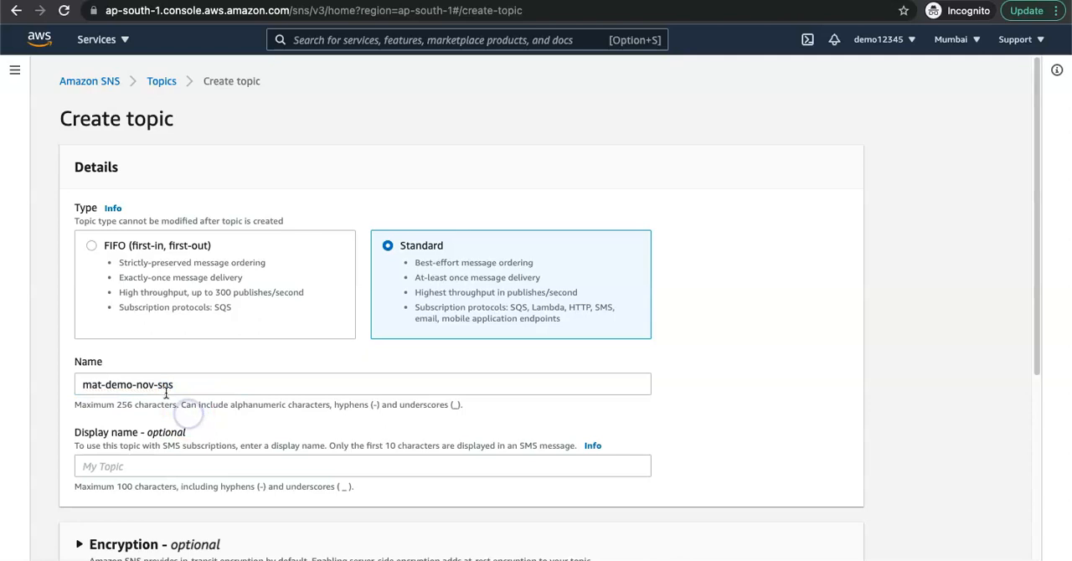
Step: Set the SNS topic's display name to Matillion App
scroll(301, 452, down, 1)
scroll(301, 452, down, 3)
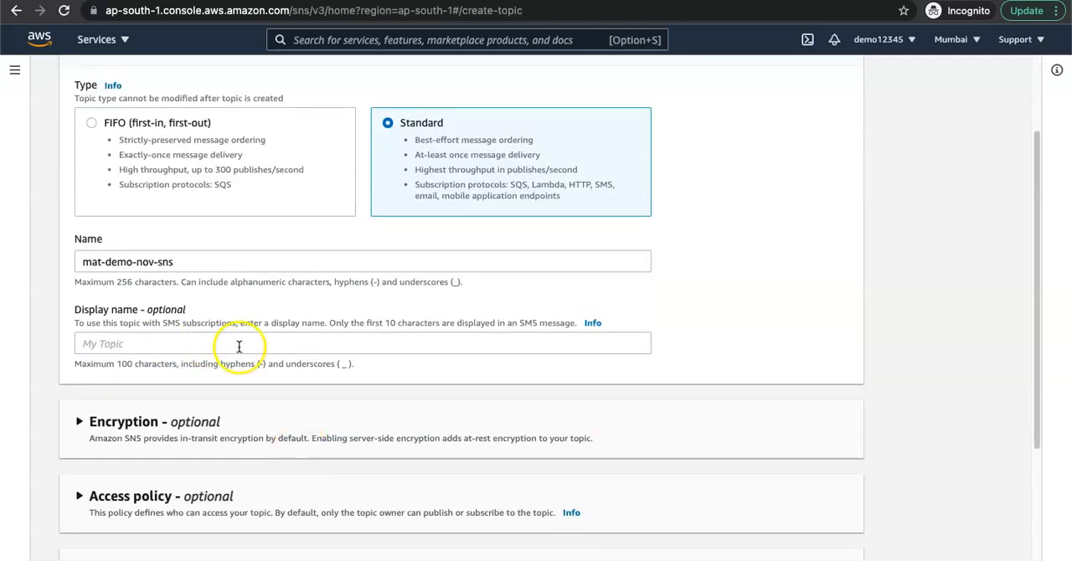
click(159, 344)
text(Matillion Server)
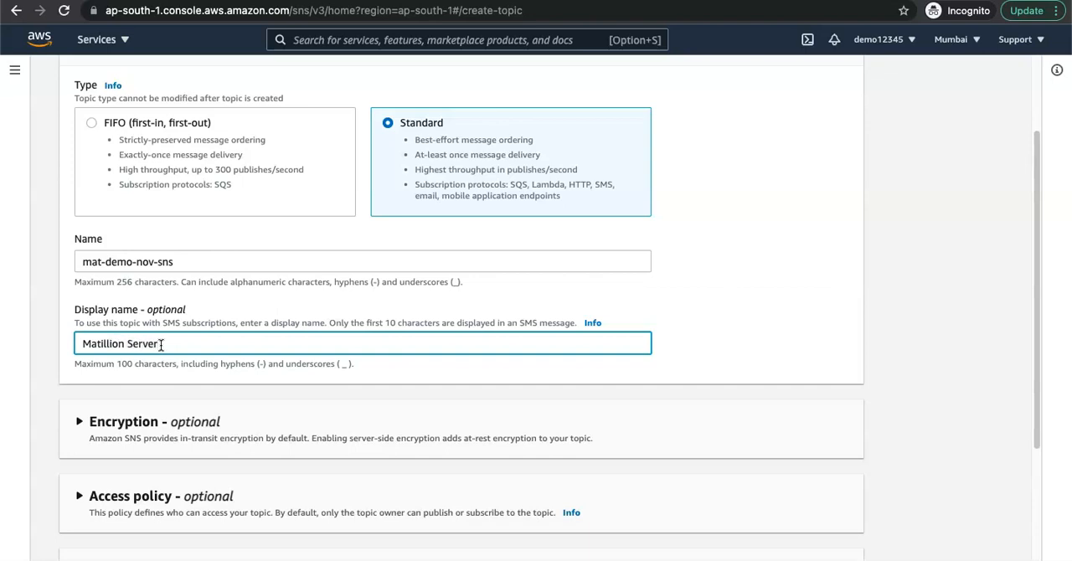
key(BackSpace)
key(BackSpace)
key(BackSpace)
click(234, 388)
Step: Create the SNS topic with its optional settings left at their defaults, and dismiss the notification
scroll(221, 431, down, 3)
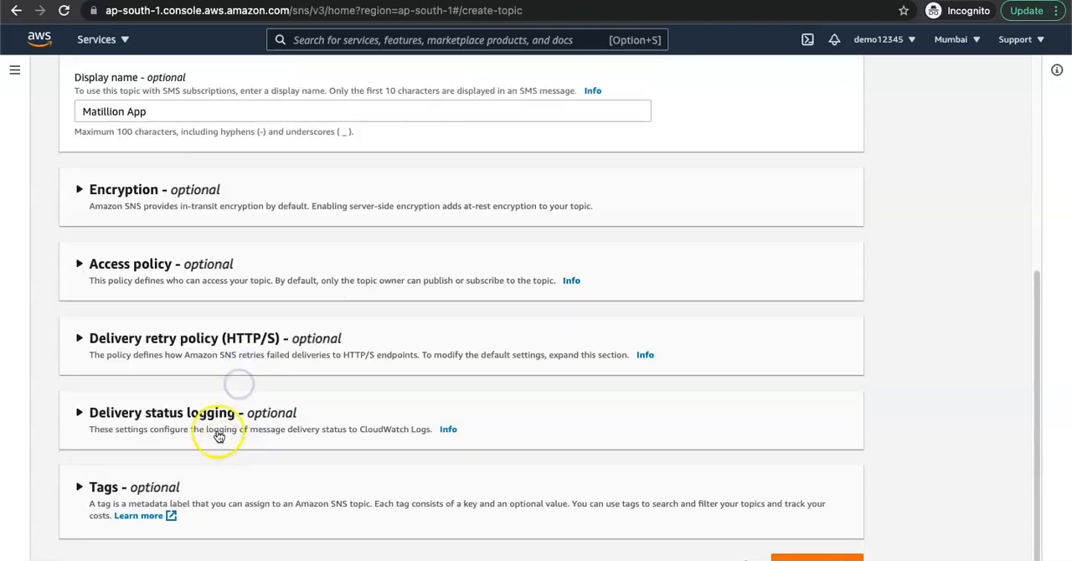
click(816, 558)
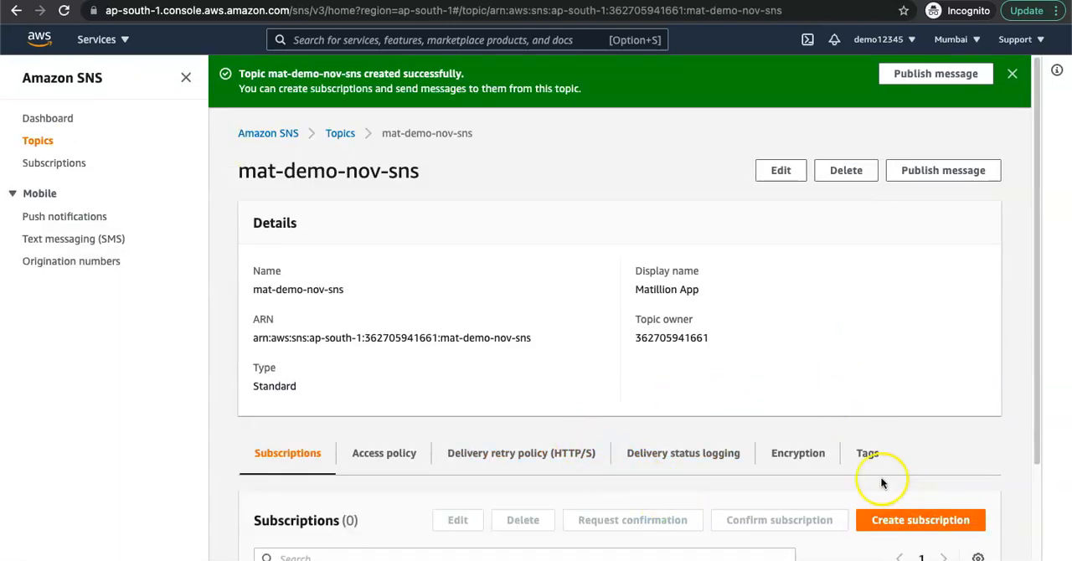
click(1011, 76)
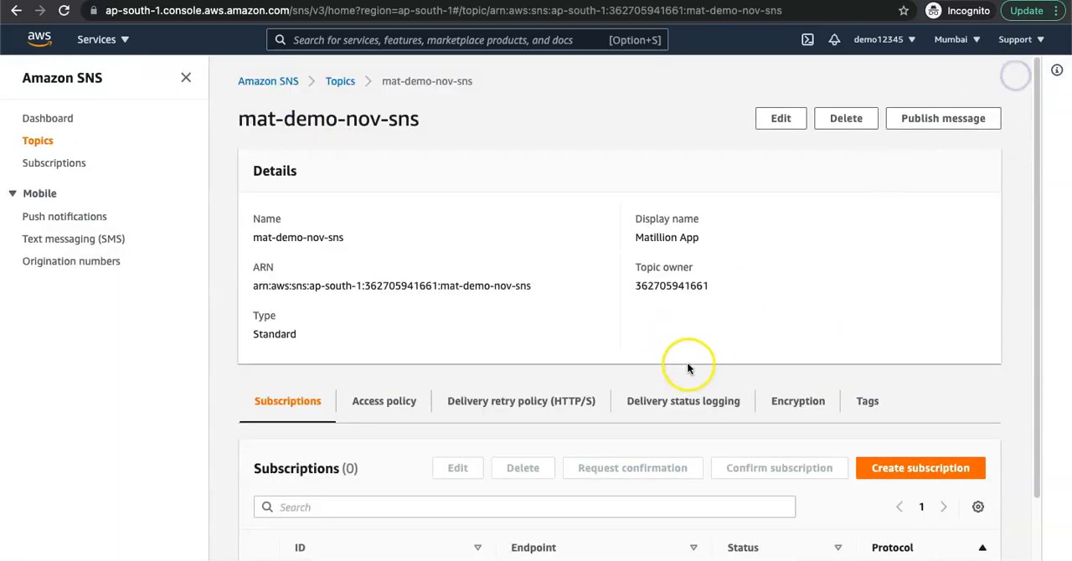
Step: Start a new subscription for the mat-demo-nov-sns topic and set its protocol to Email
scroll(687, 364, down, 2)
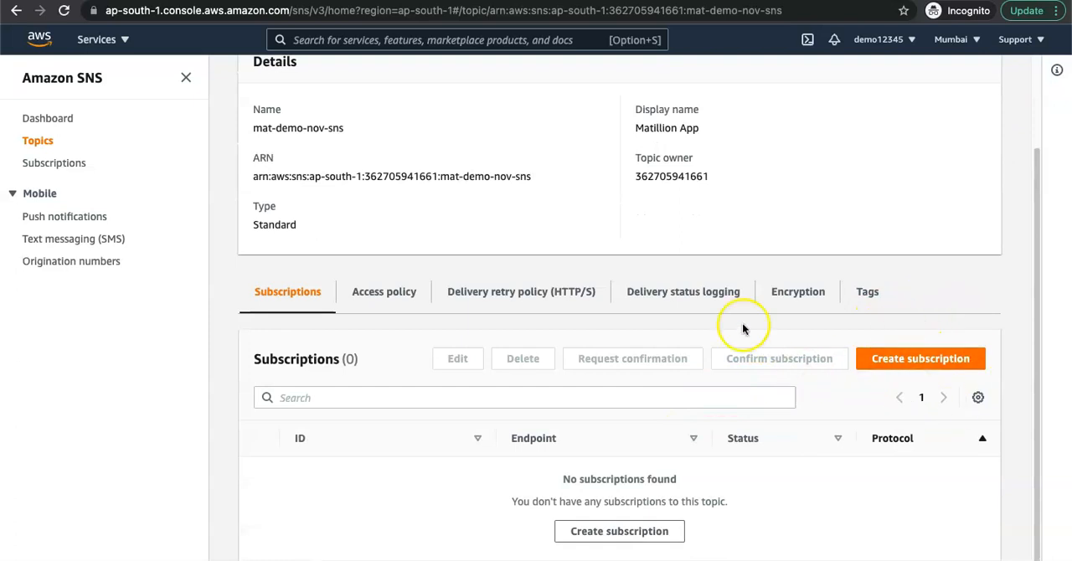
click(186, 80)
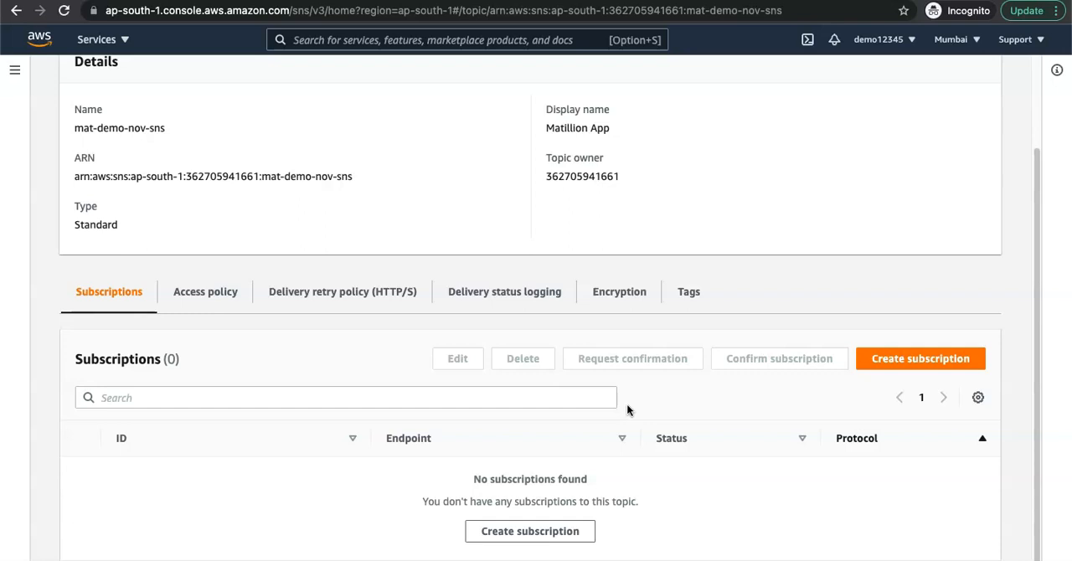
click(884, 359)
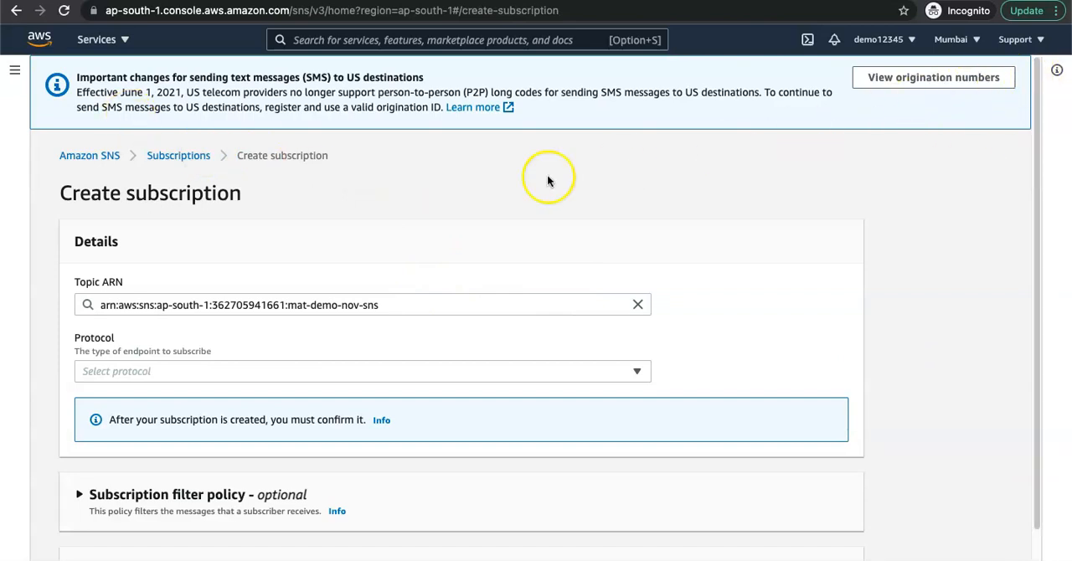
click(120, 370)
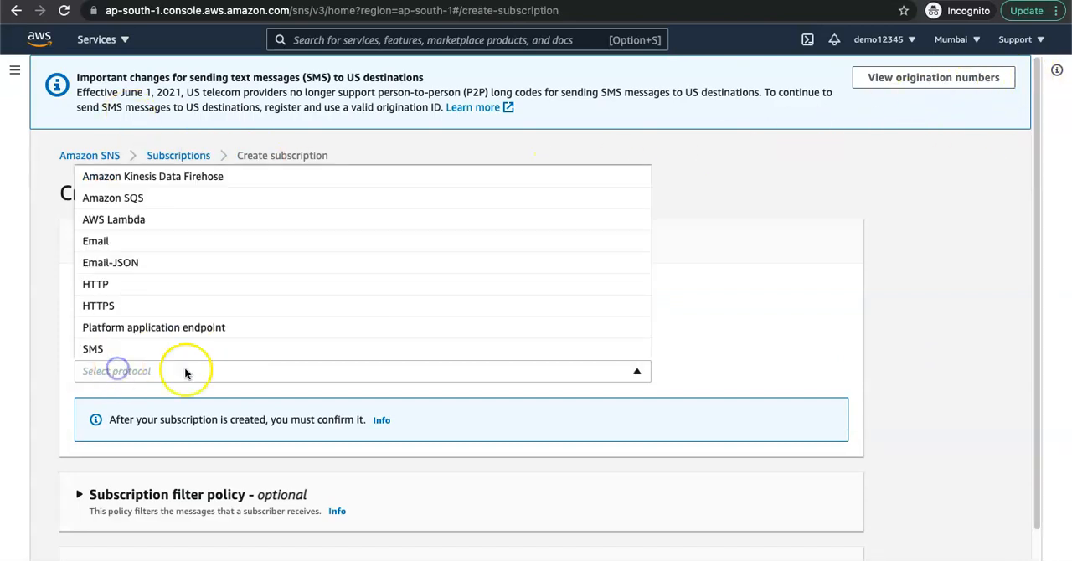
click(121, 242)
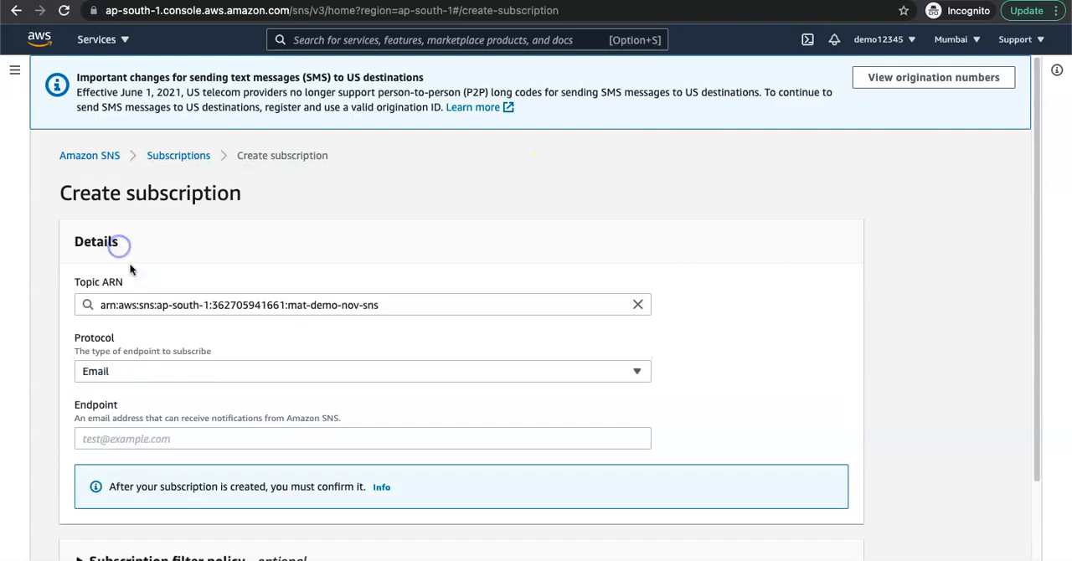
click(131, 350)
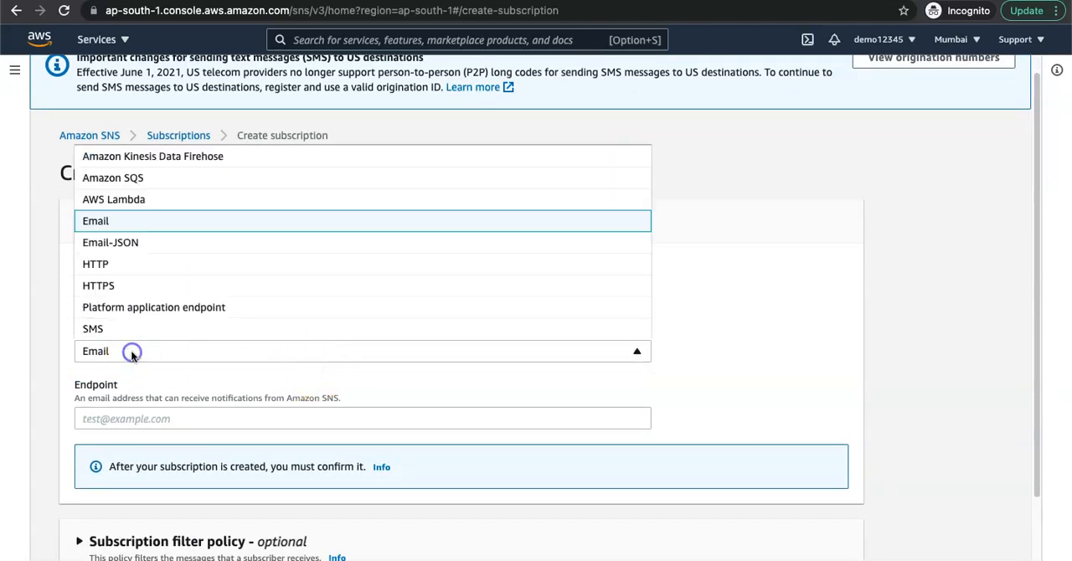
click(144, 329)
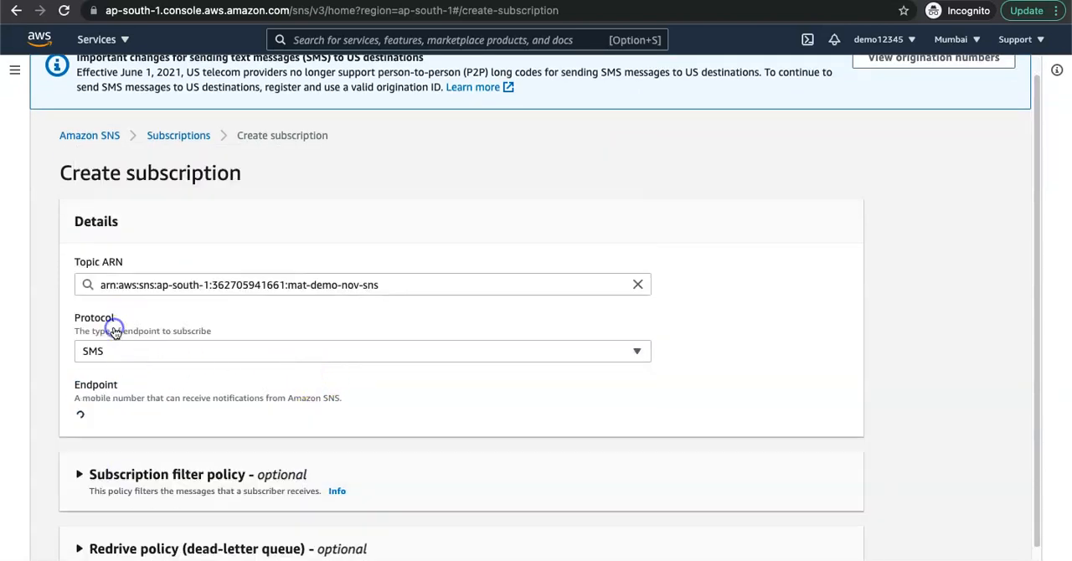
click(172, 345)
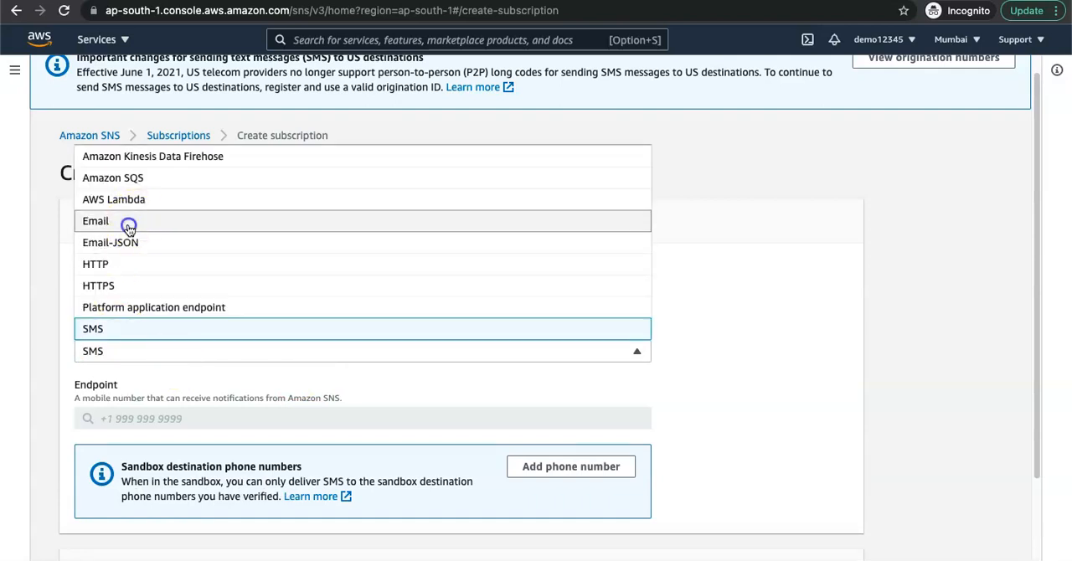
click(128, 226)
Step: Enter the subscriber's email address as the subscription's endpoint
click(151, 419)
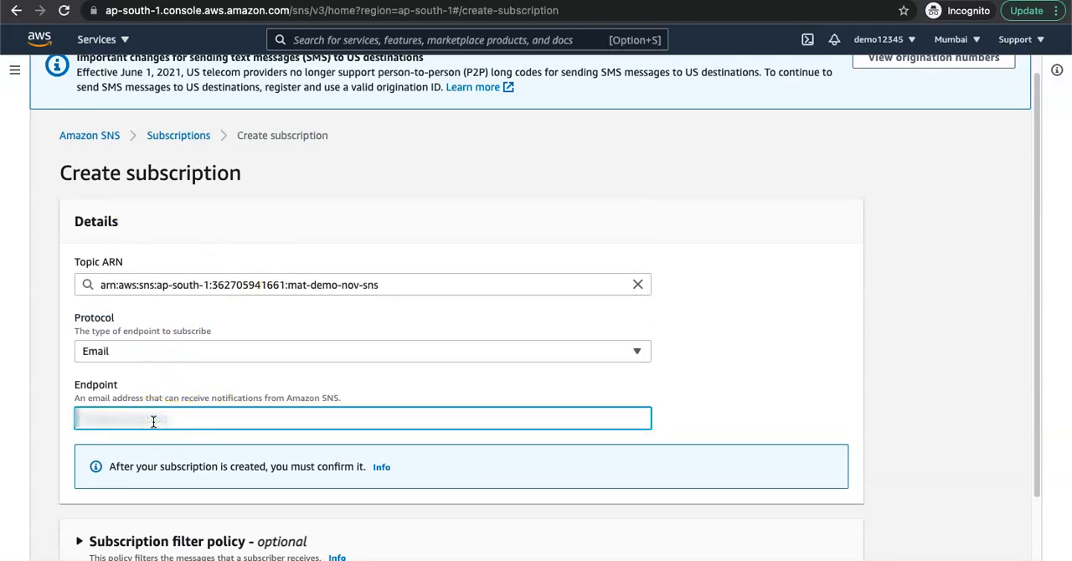
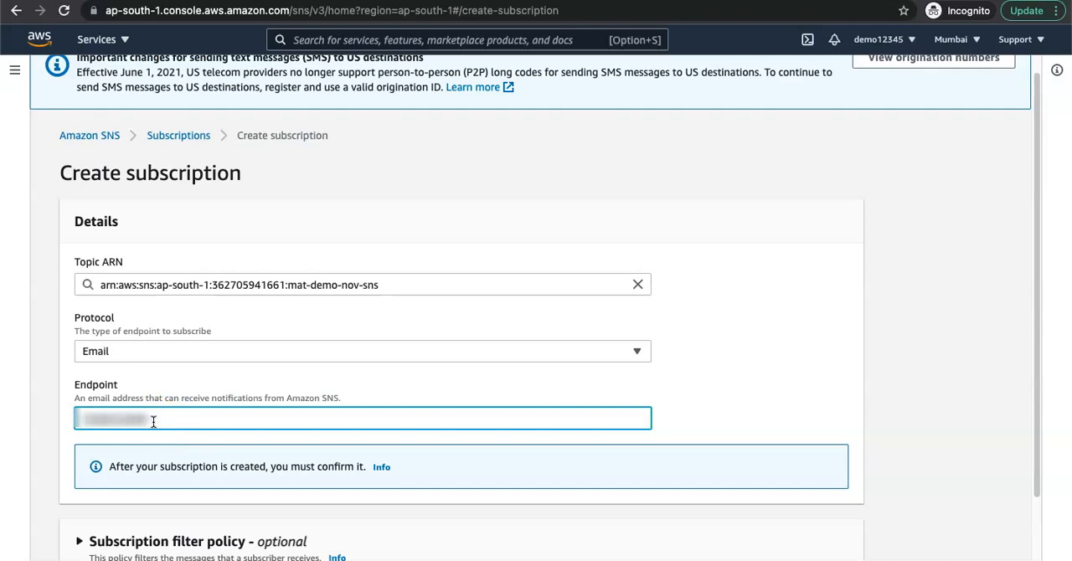
click(239, 483)
scroll(243, 494, down, 3)
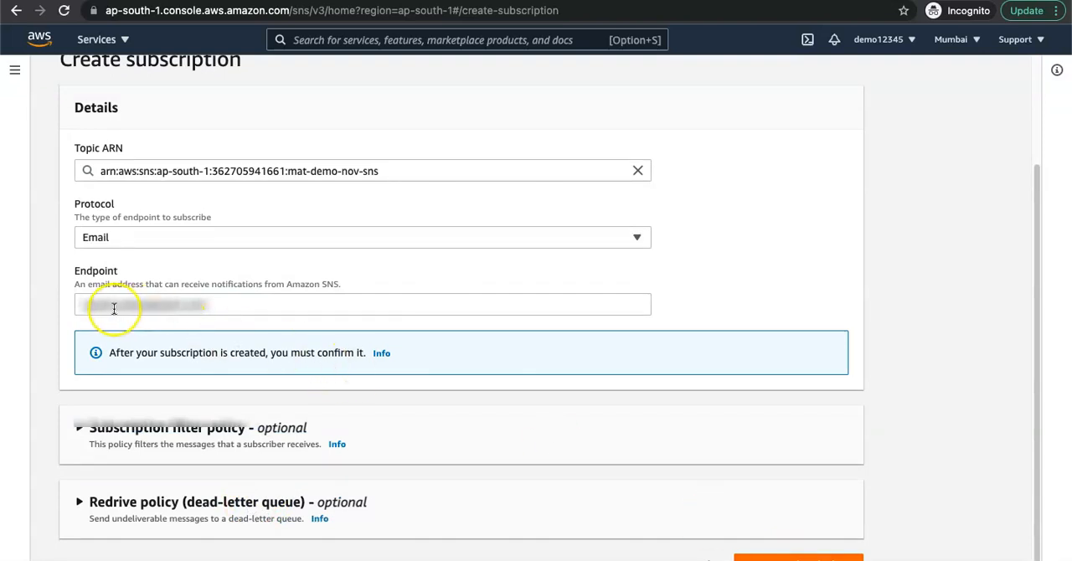
click(159, 305)
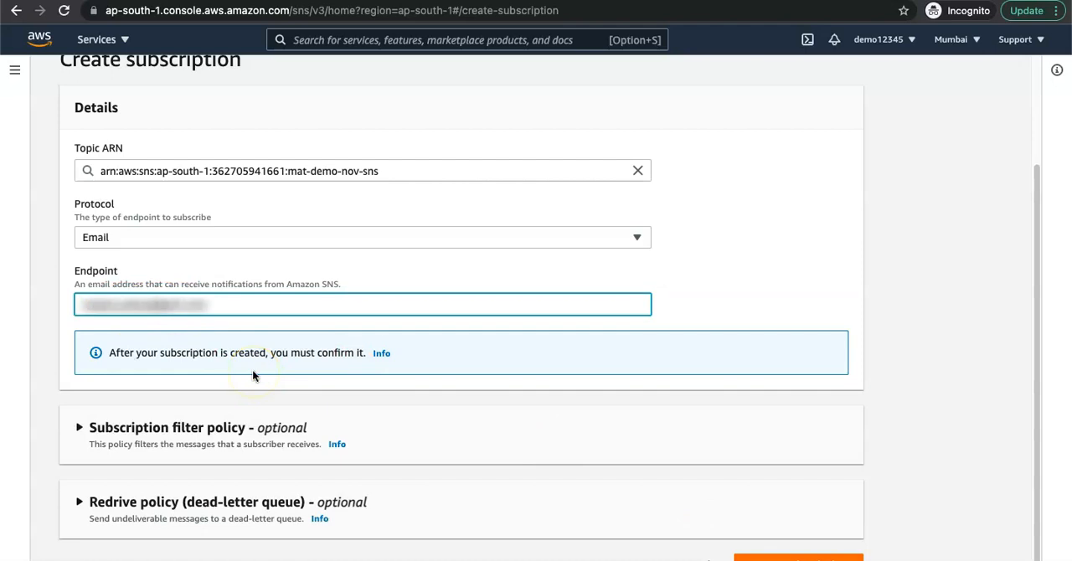
click(847, 364)
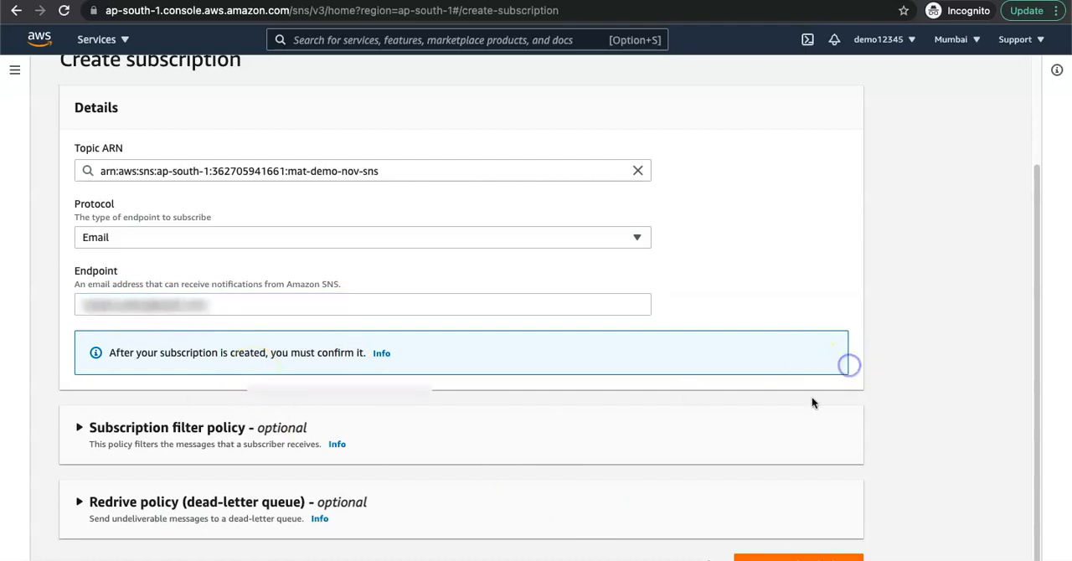
Step: Create the email subscription, dismiss the notification and look over the subscription's details
click(765, 556)
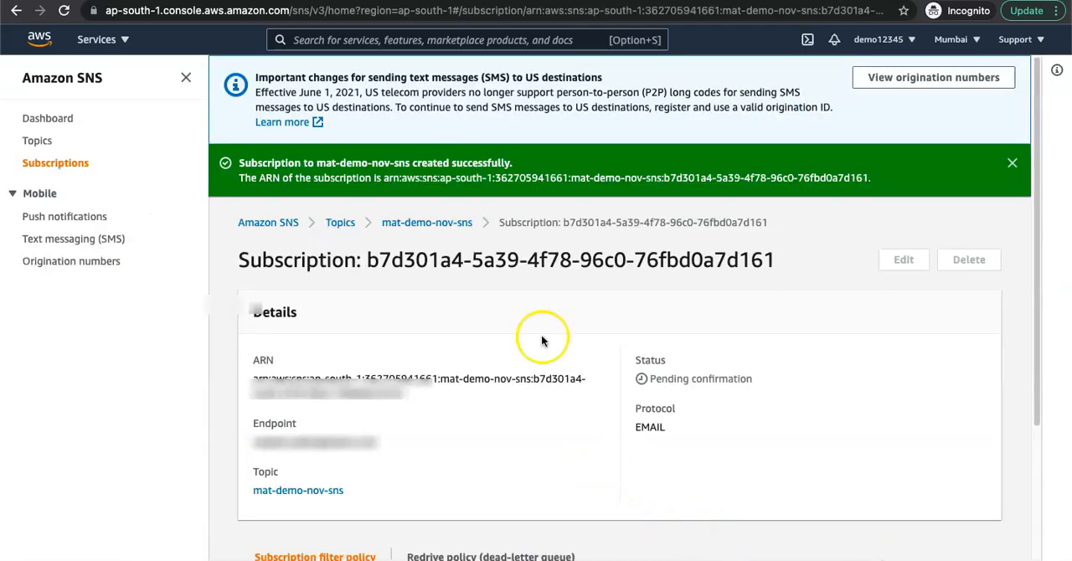
click(1011, 162)
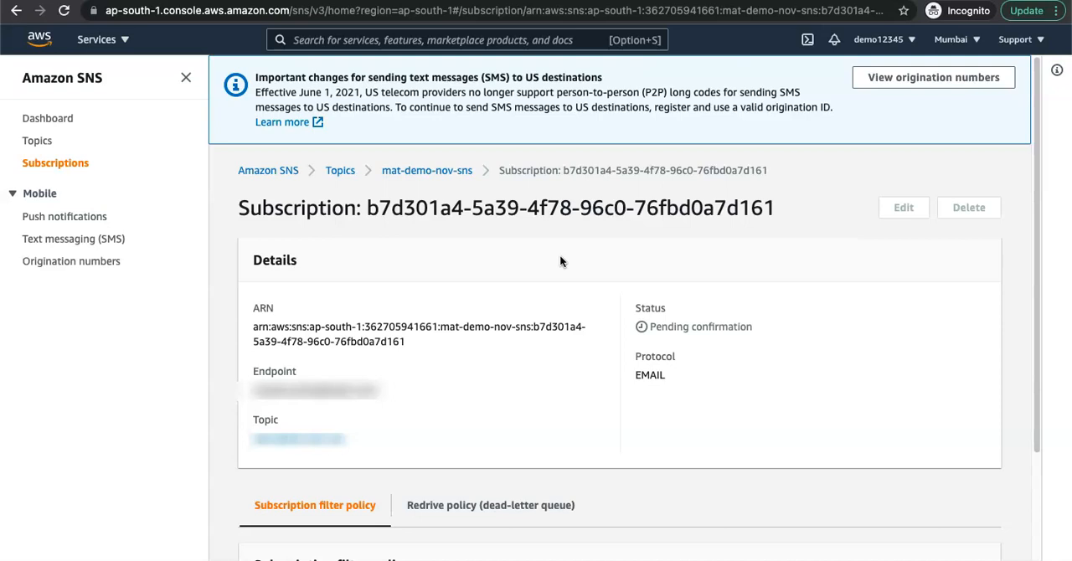
scroll(610, 360, down, 3)
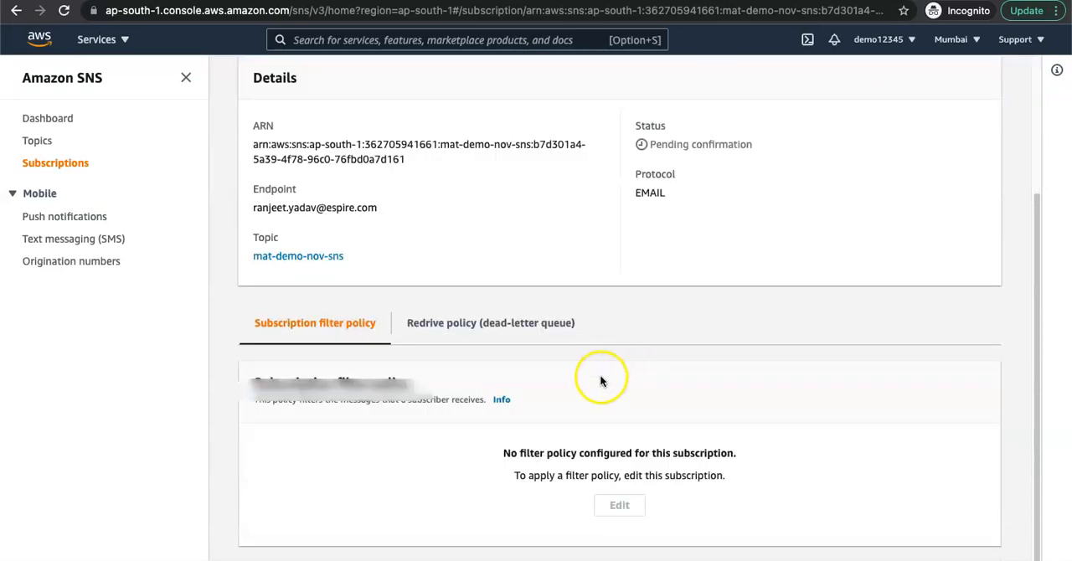
scroll(486, 339, up, 3)
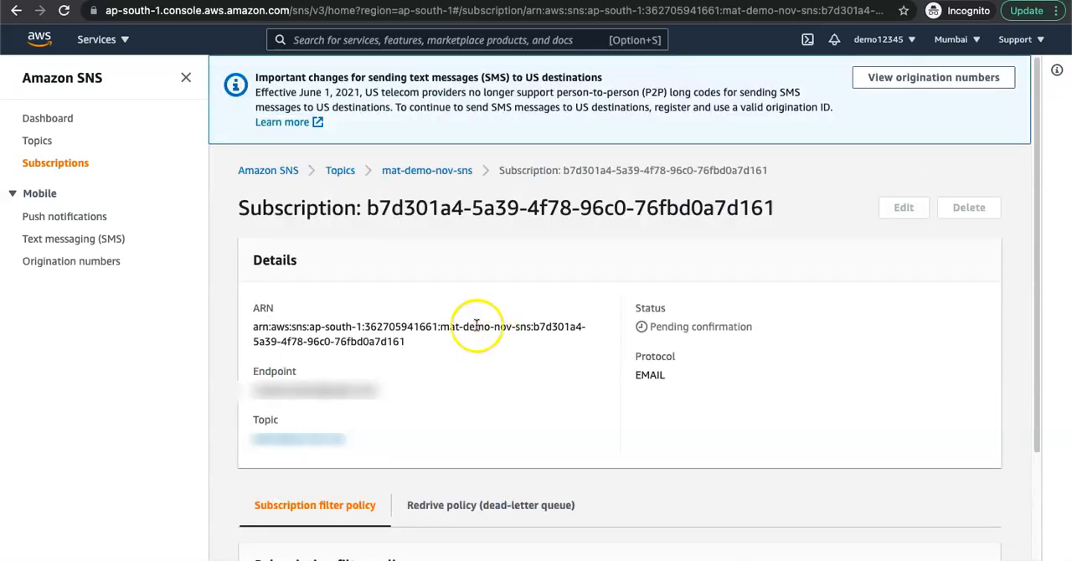
Step: Return to the mat-demo-nov-sns topic and check the ID and status of its email subscription
click(436, 172)
scroll(547, 424, down, 1)
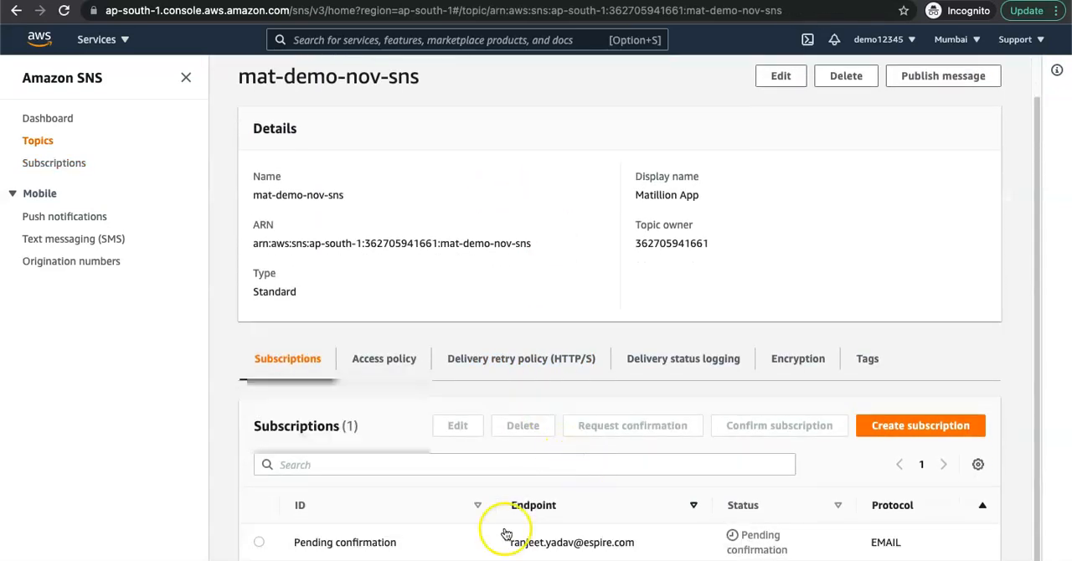
click(400, 548)
drag(401, 547, 298, 548)
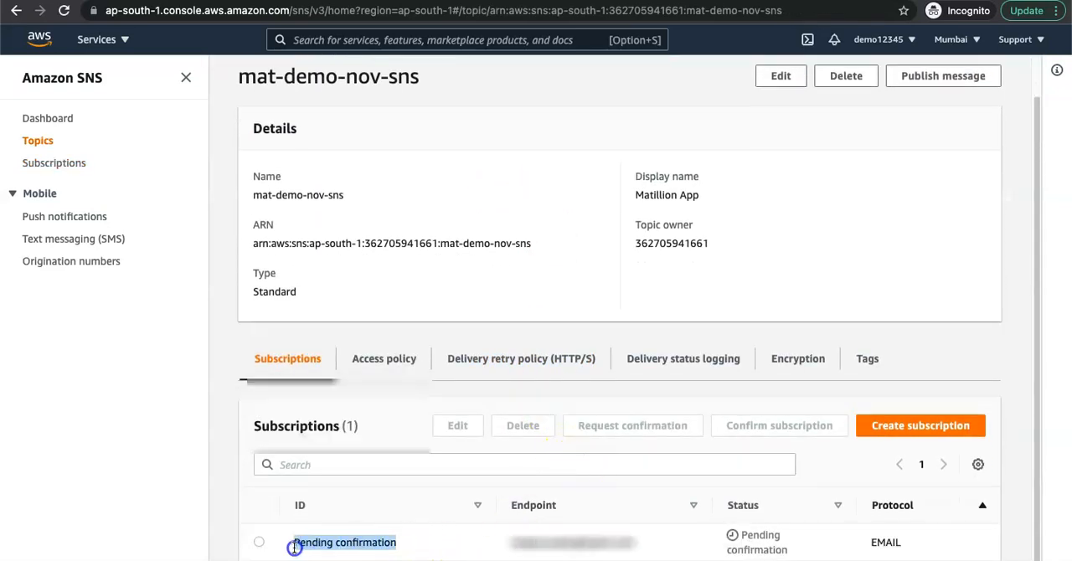
click(419, 544)
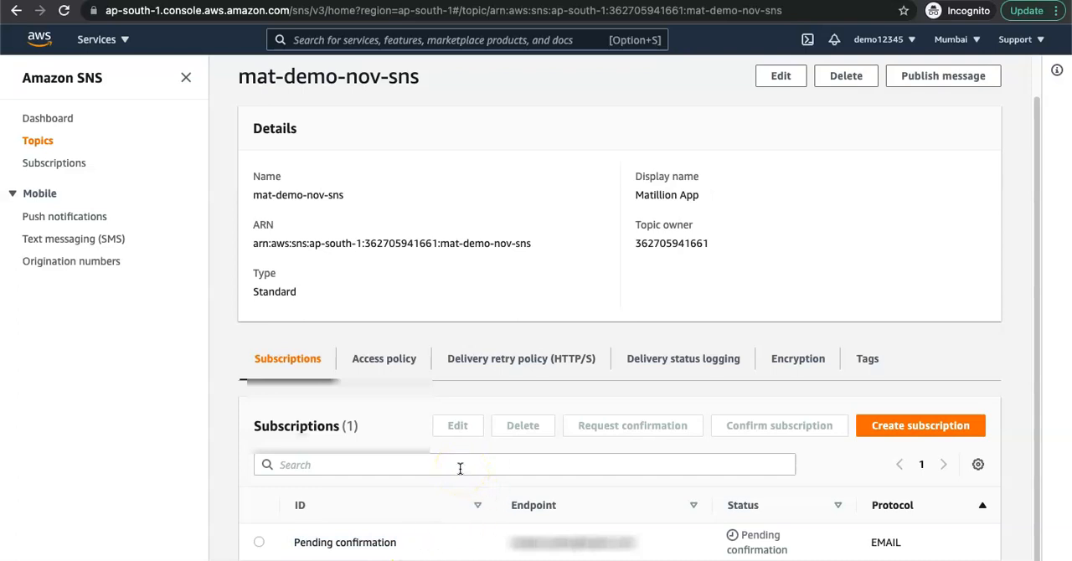
drag(390, 546, 329, 550)
click(302, 550)
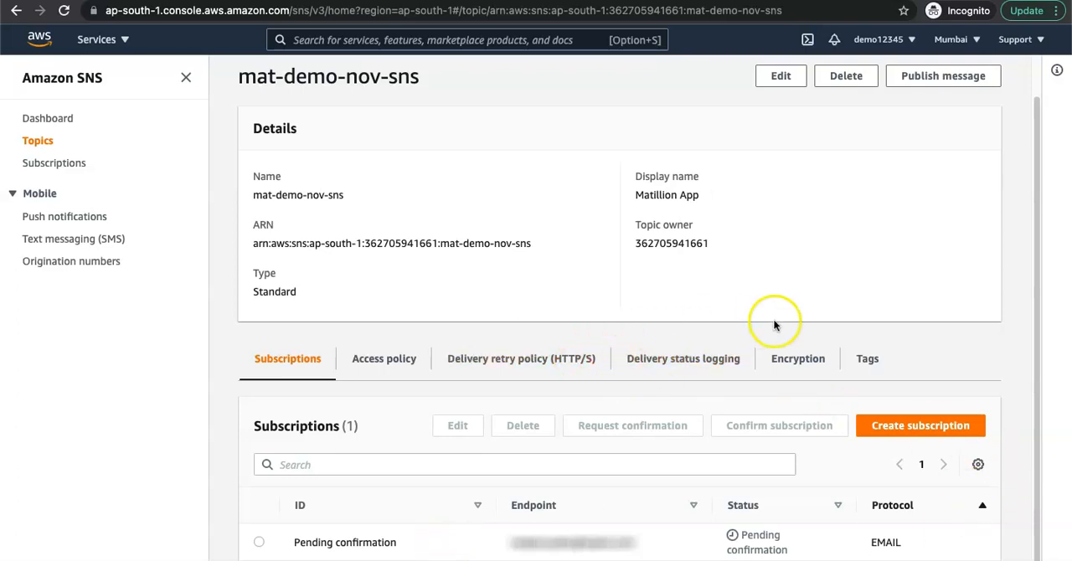
scroll(402, 184, up, 1)
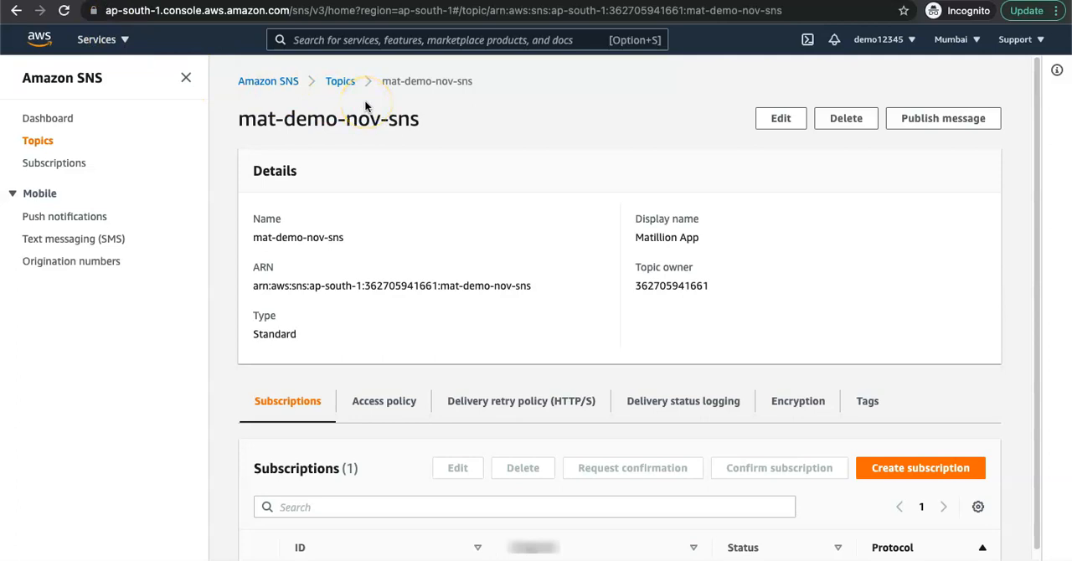
Step: Reload the topic page and check the email subscription's confirmation status again
click(63, 10)
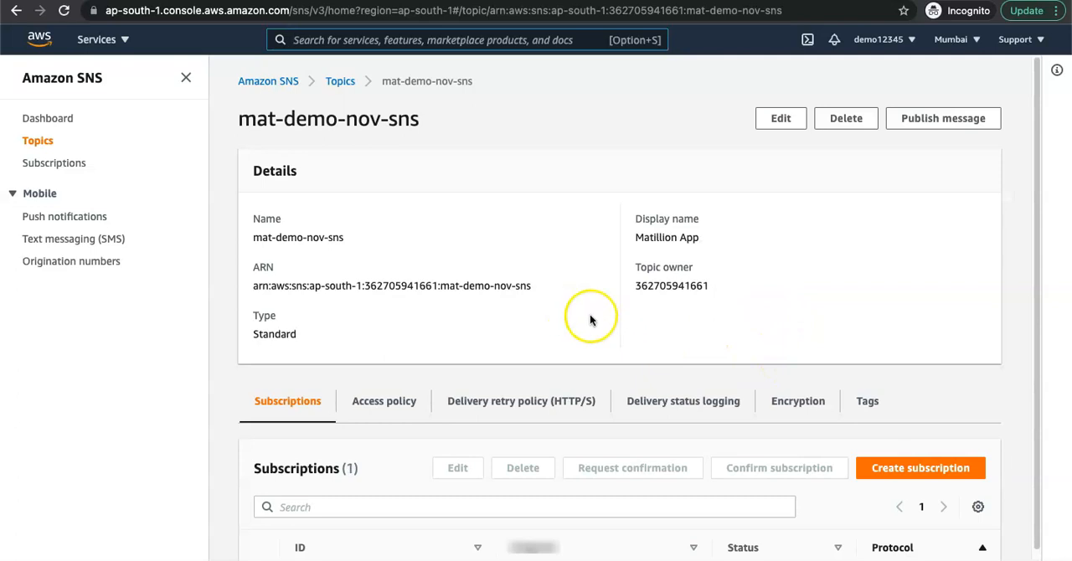
scroll(519, 369, down, 1)
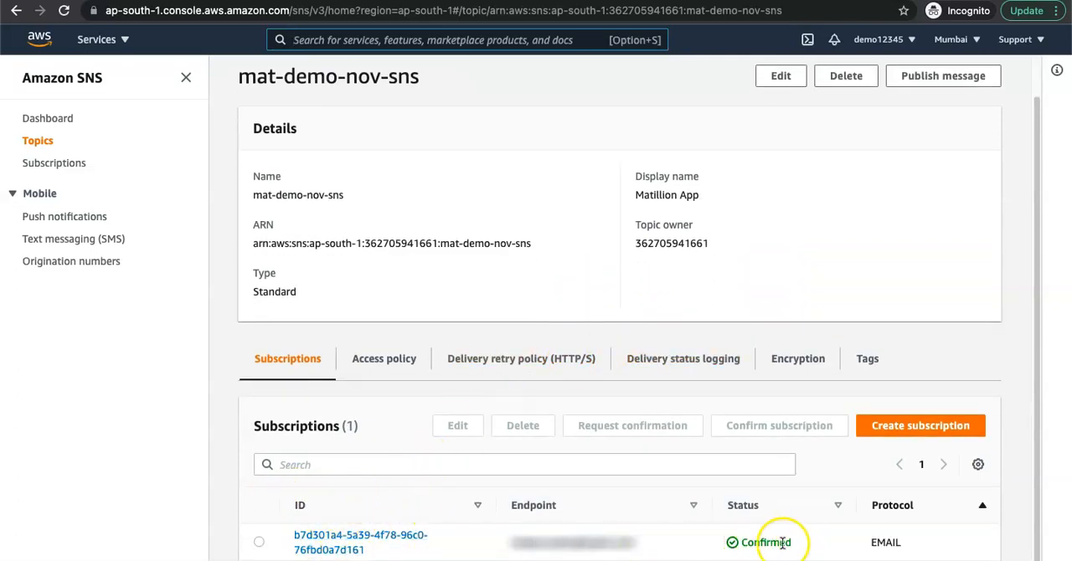
drag(782, 543, 731, 546)
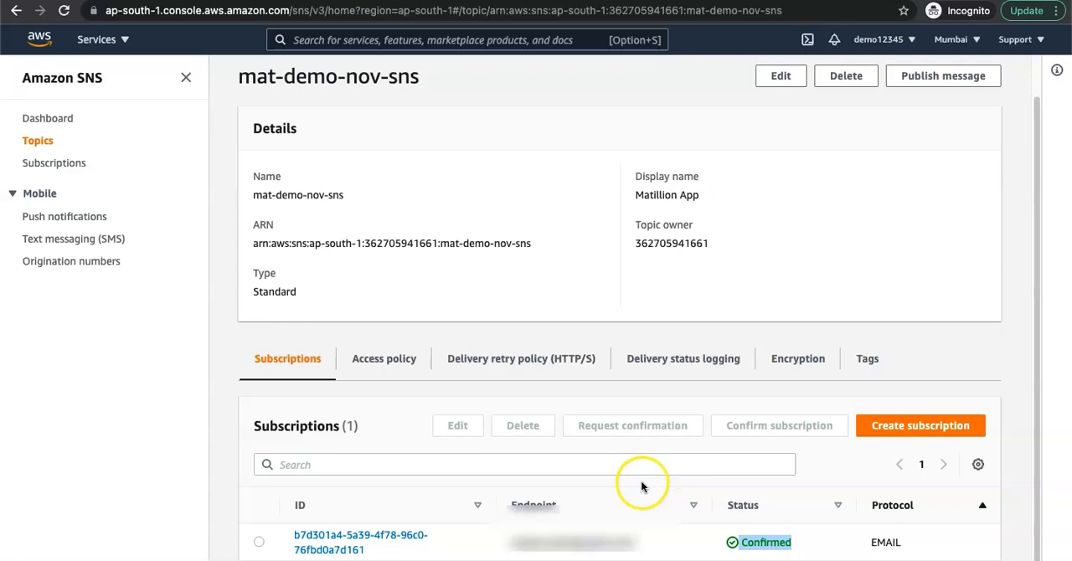
scroll(548, 461, up, 1)
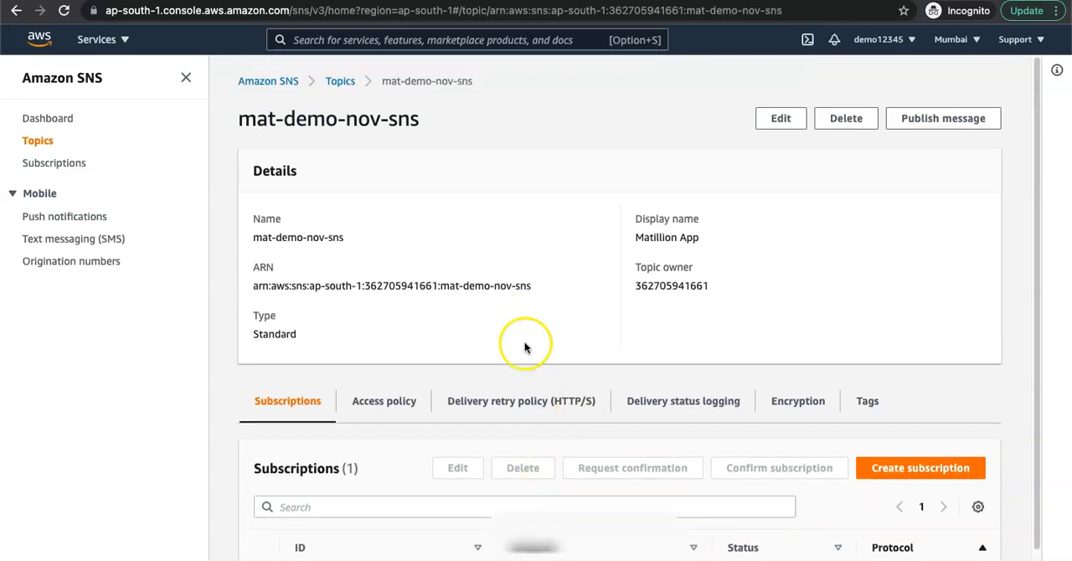
Step: Switch to the AWS resource setup slide and check which resource to create after the SNS topic
key(ctrl+Up)
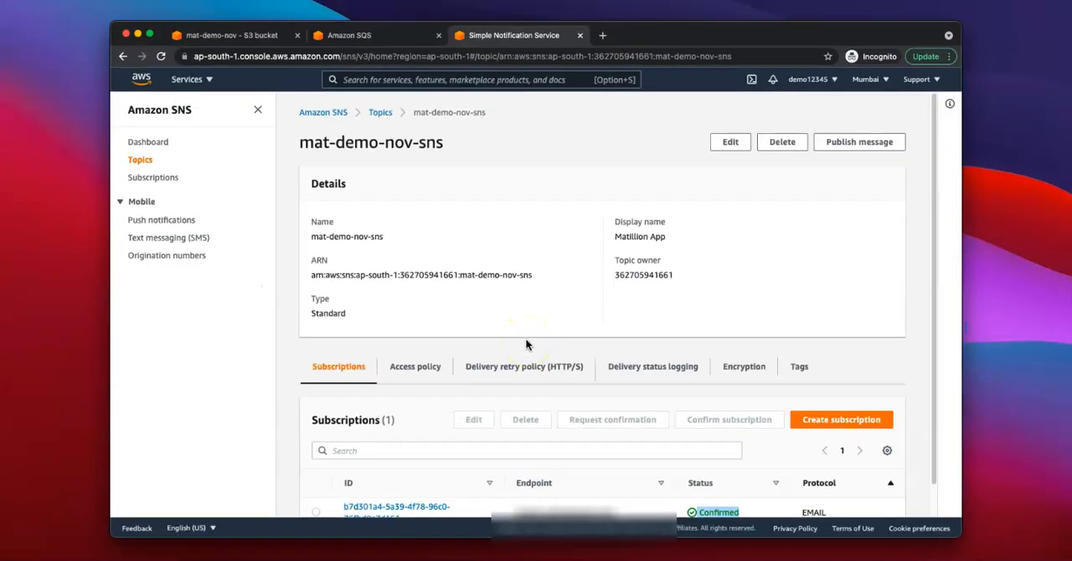
click(609, 15)
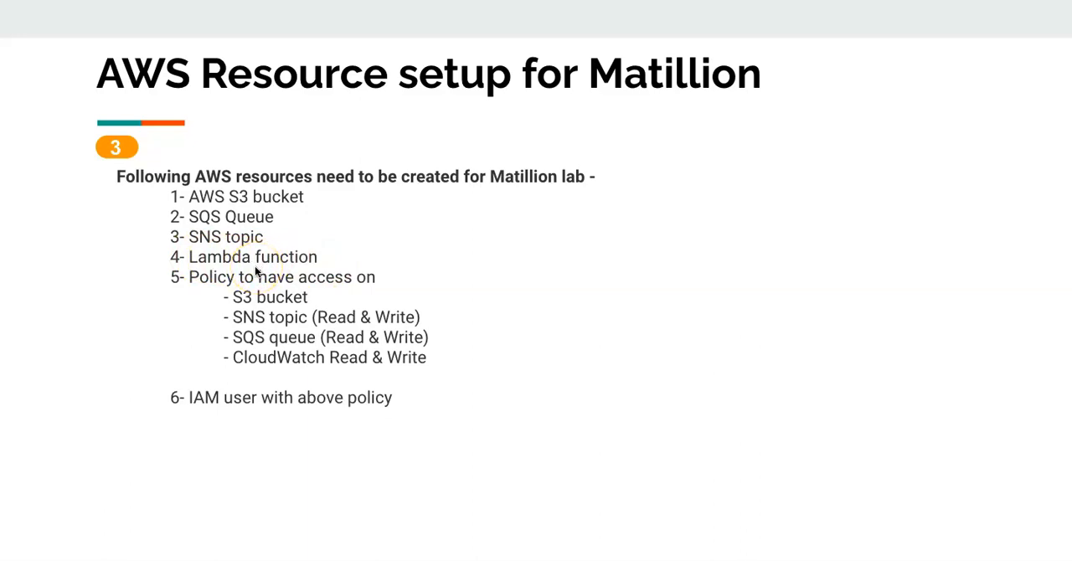
key(ctrl+Up)
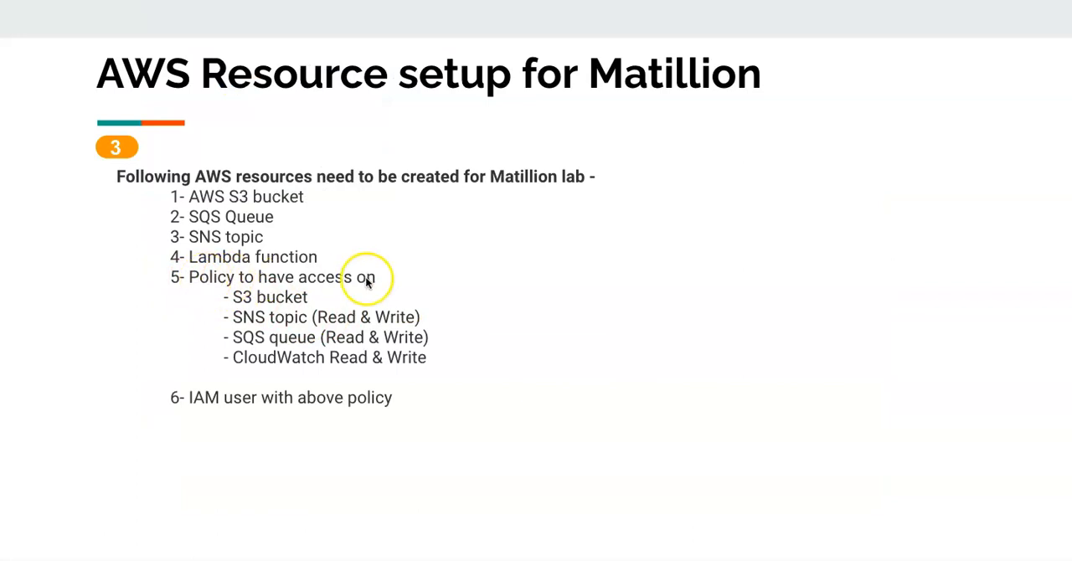
Step: Switch back to the AWS console, search for the IAM service and open it in a new tab
key(ctrl+Up)
click(461, 303)
click(346, 43)
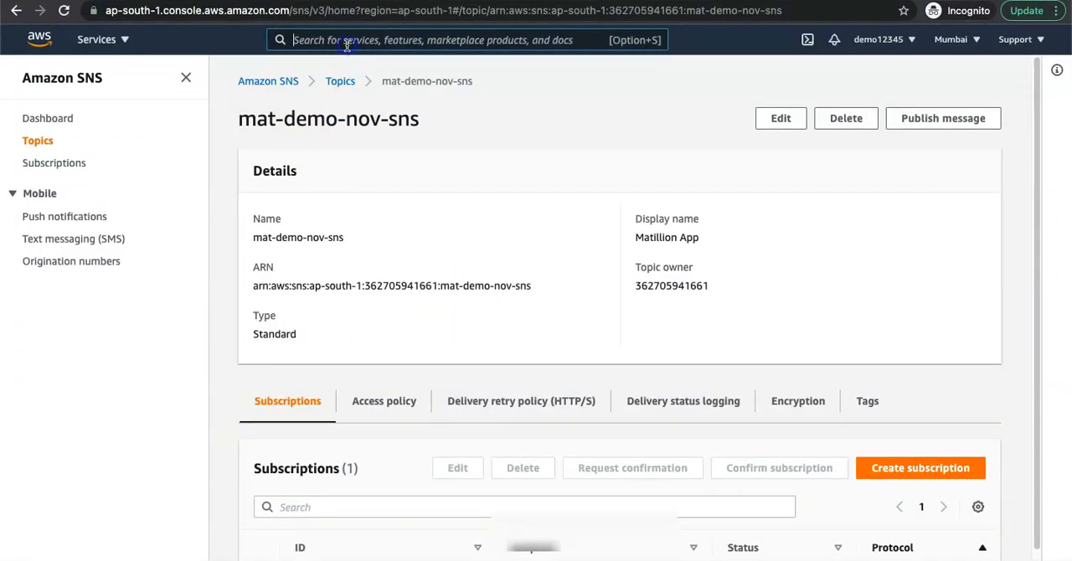
text(IAM)
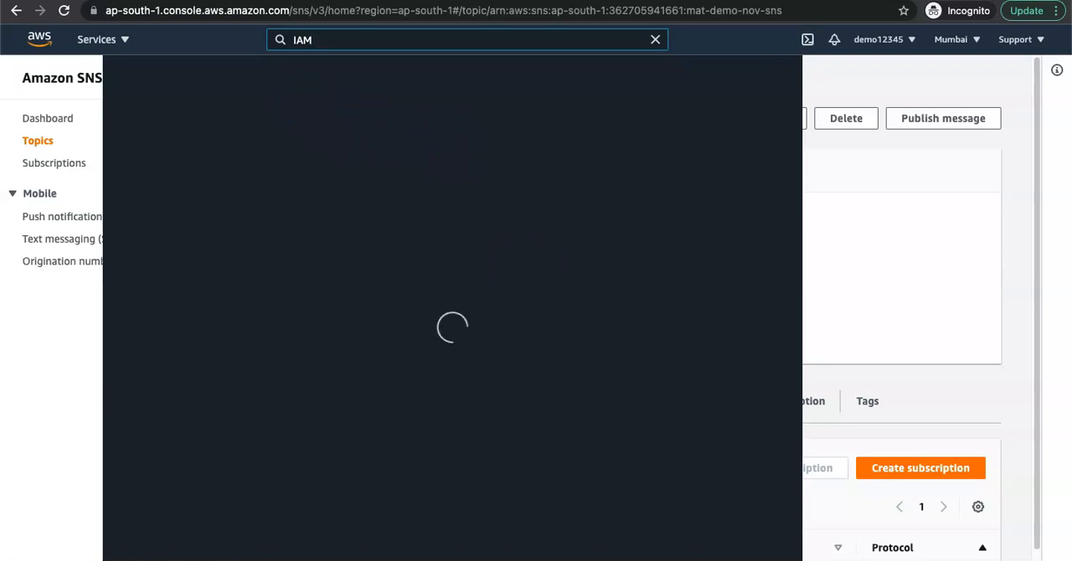
click(757, 559)
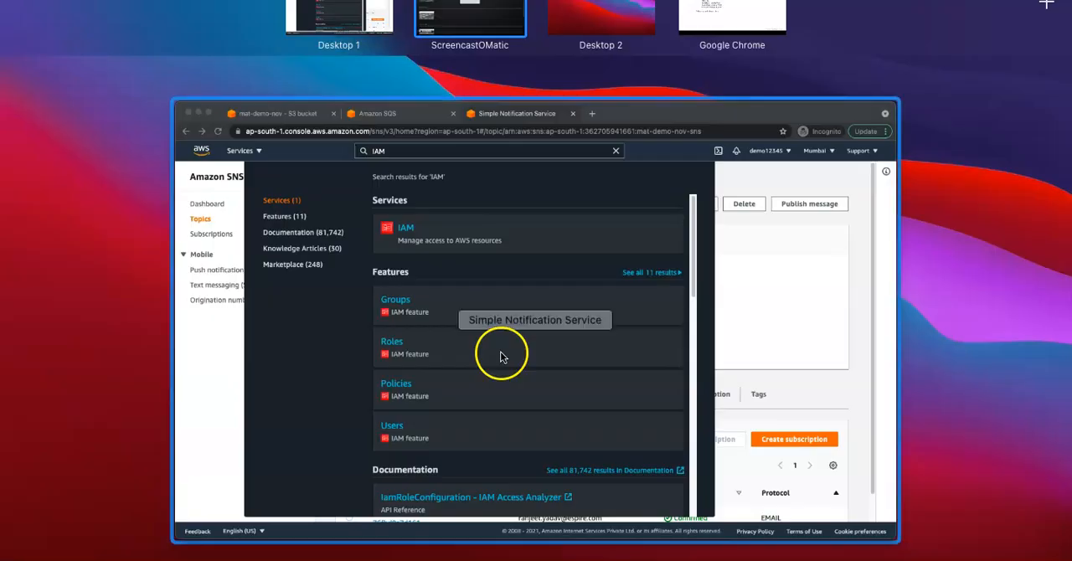
click(498, 354)
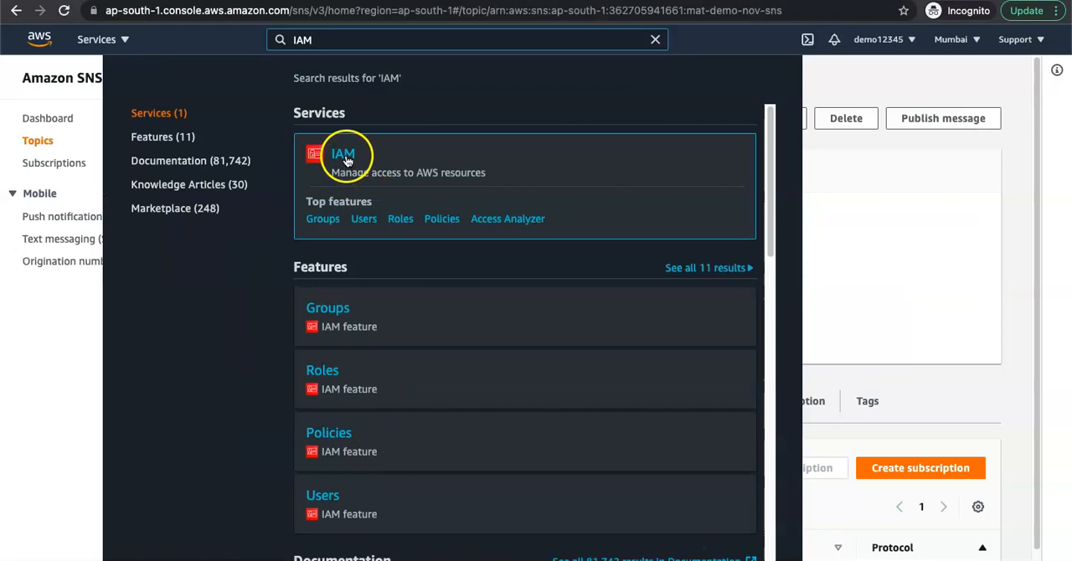
right_click(348, 157)
click(366, 167)
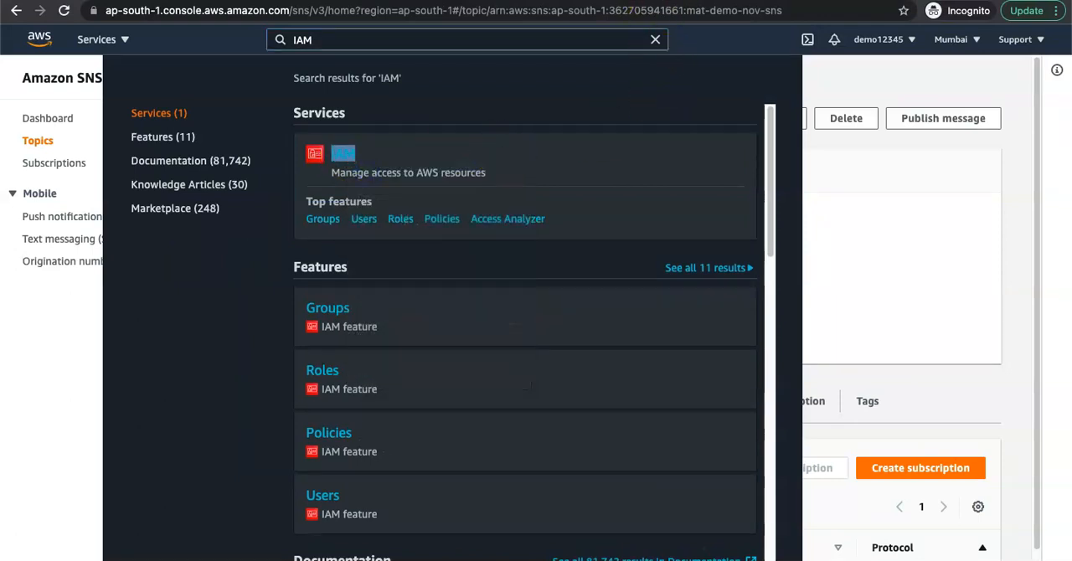
click(29, 390)
click(27, 387)
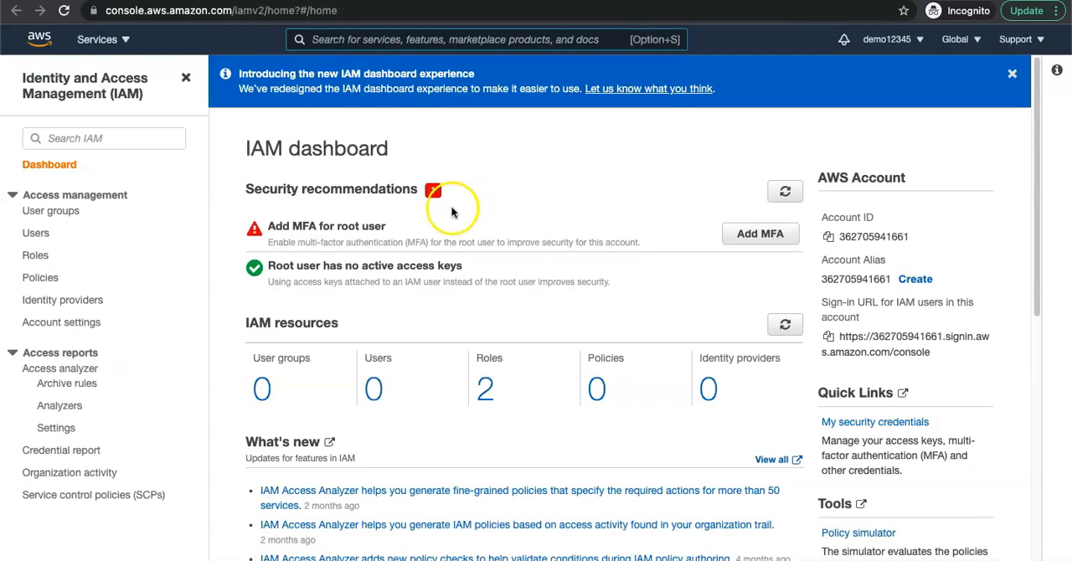
Step: Dismiss the announcement banners and open the list of IAM policies
click(1015, 76)
click(39, 277)
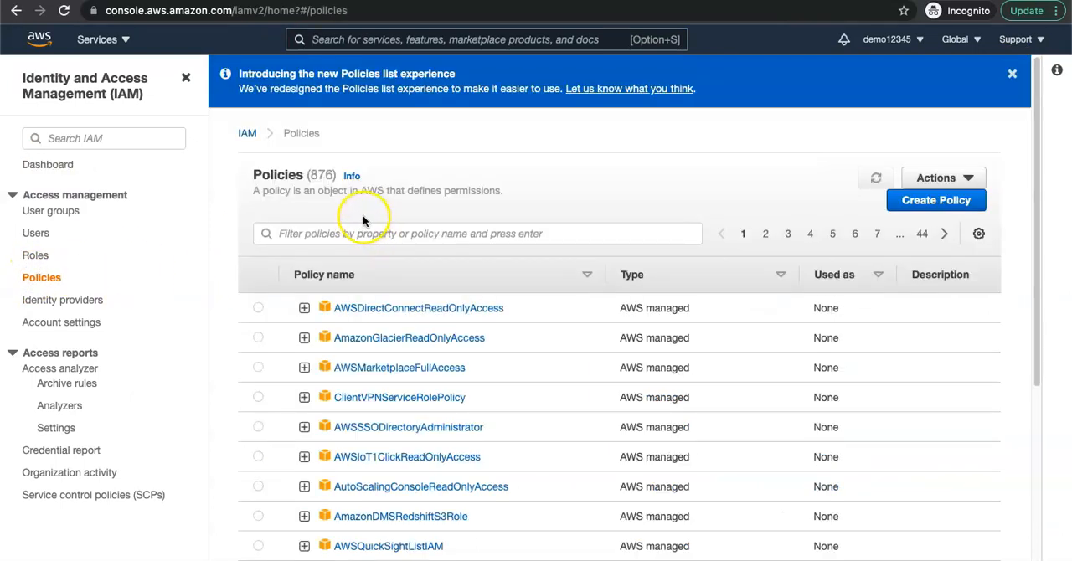
click(1011, 74)
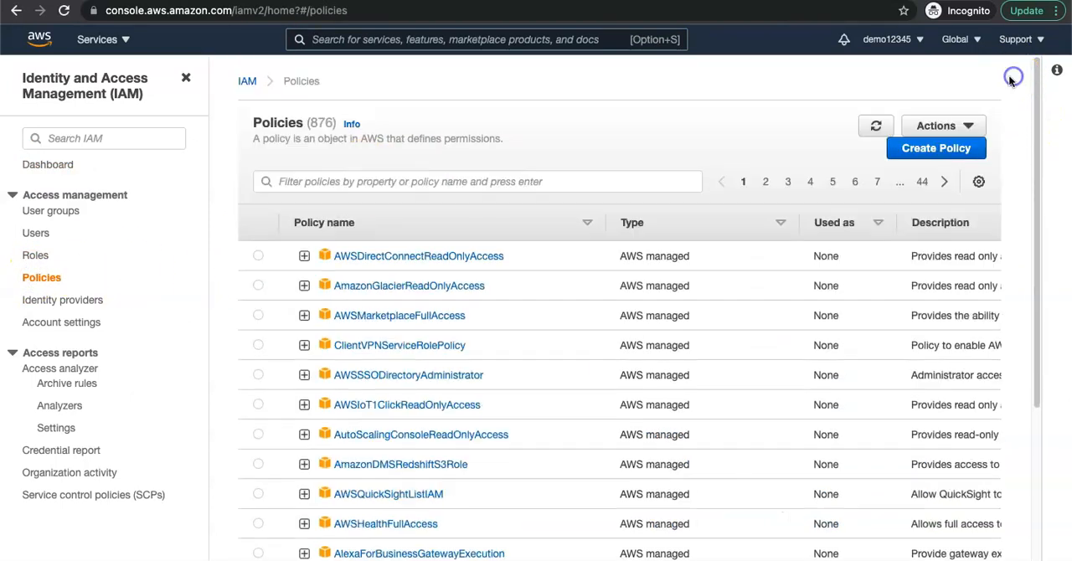
Step: Start a new policy in the visual editor and choose S3 as its service
click(936, 158)
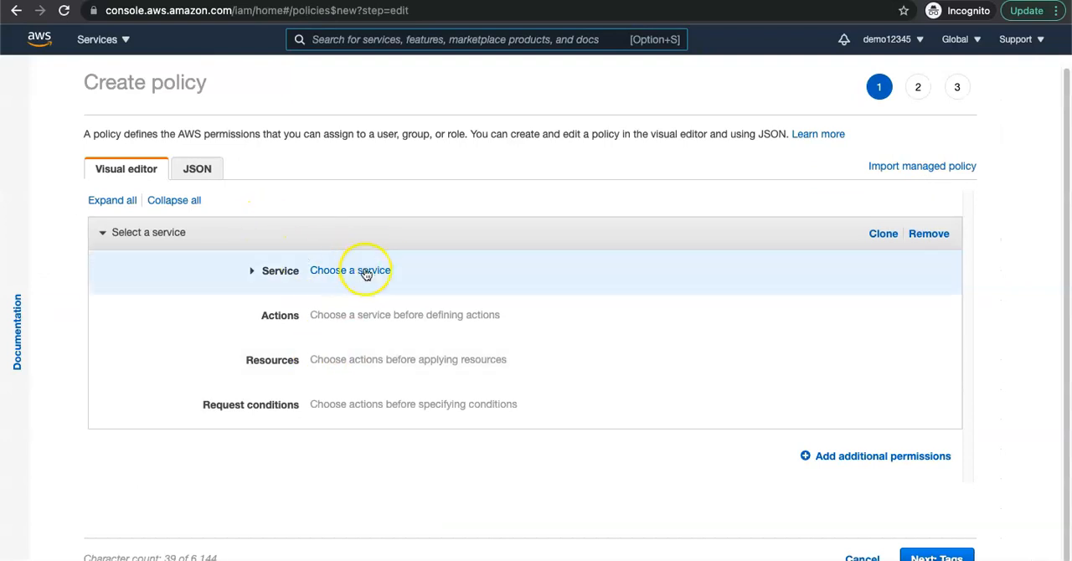
click(335, 275)
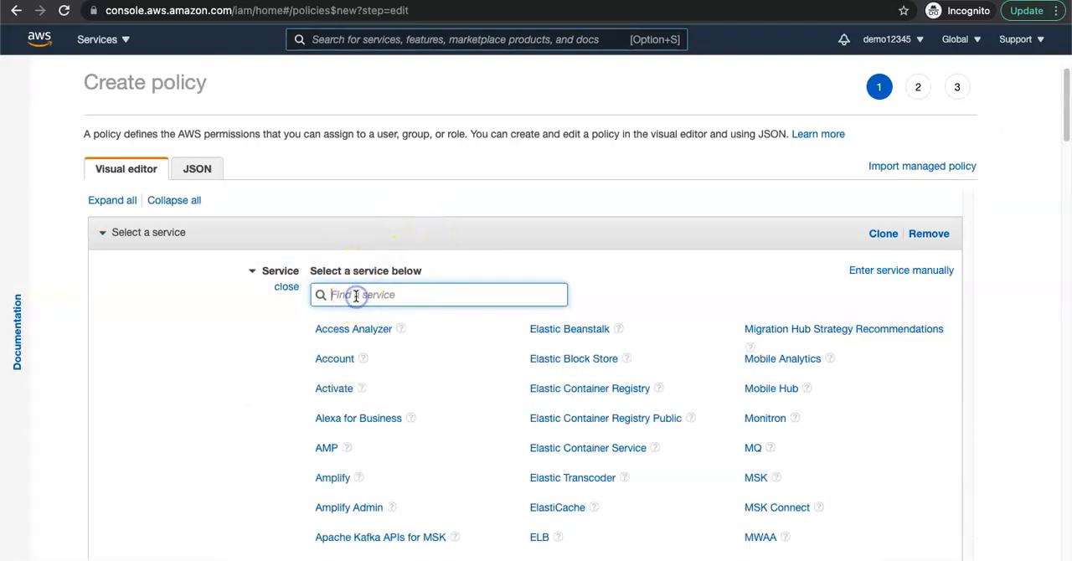
text(S3)
click(323, 328)
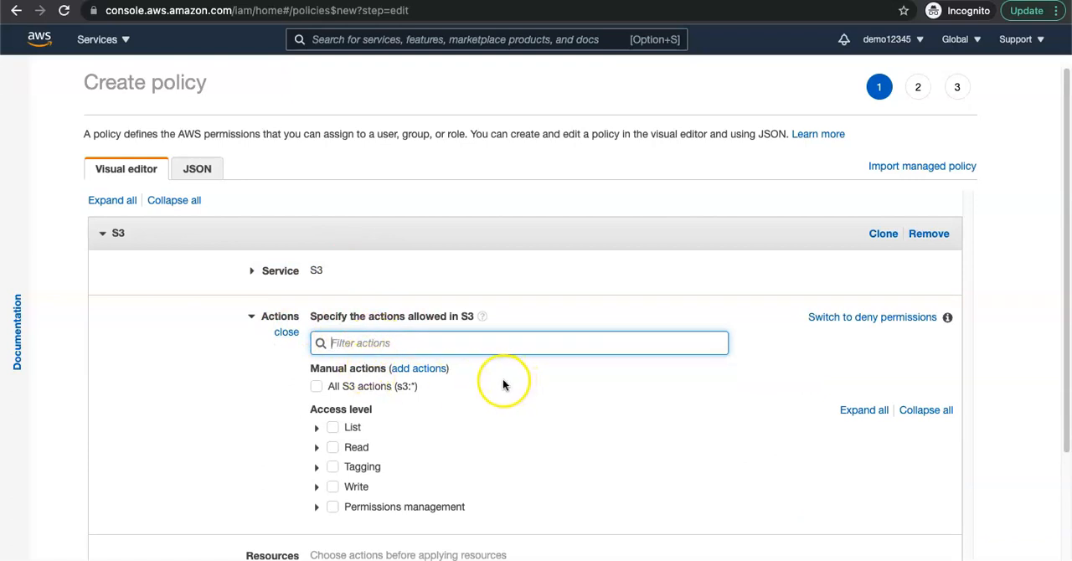
Step: Allow the S3 list actions ListBucket and ListAllMyBuckets in the policy
scroll(494, 376, down, 3)
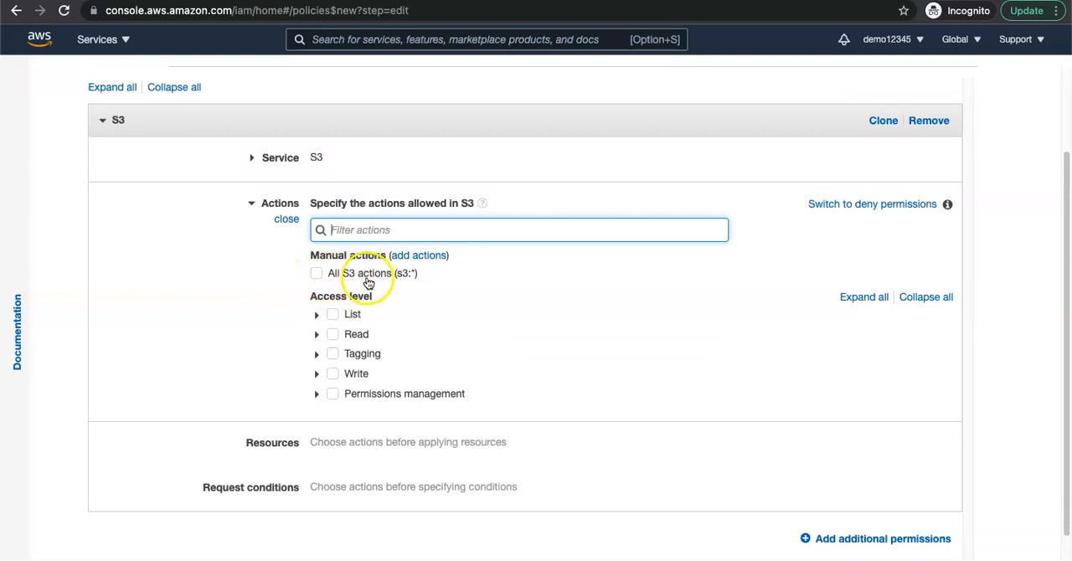
click(316, 316)
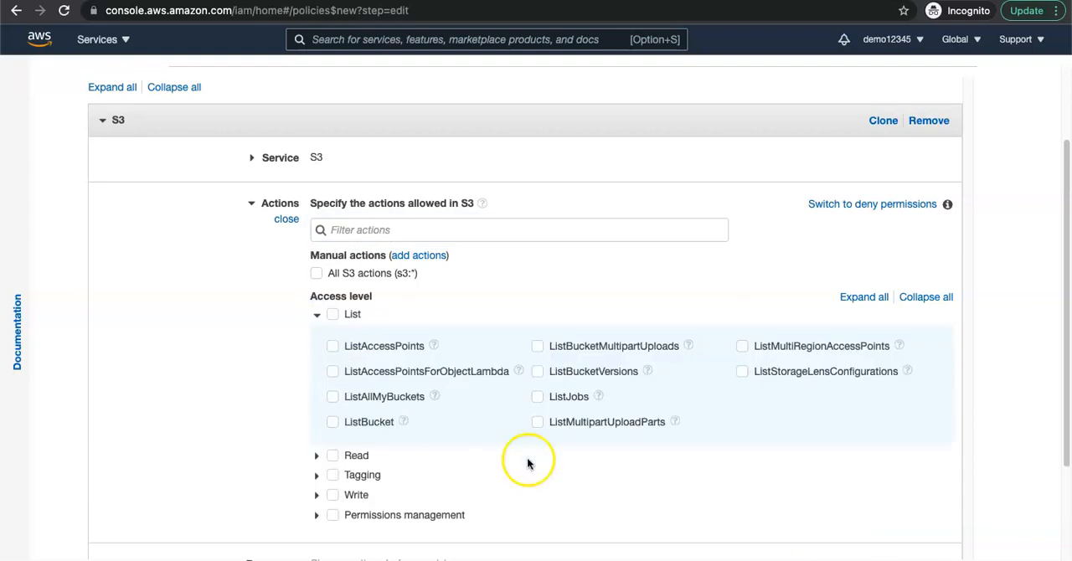
scroll(403, 431, down, 1)
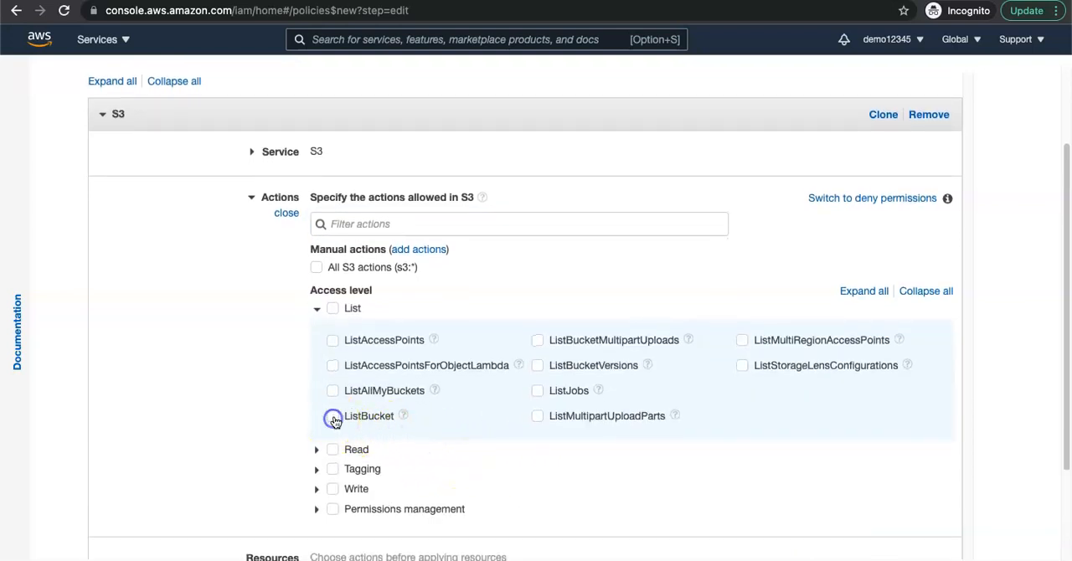
click(333, 418)
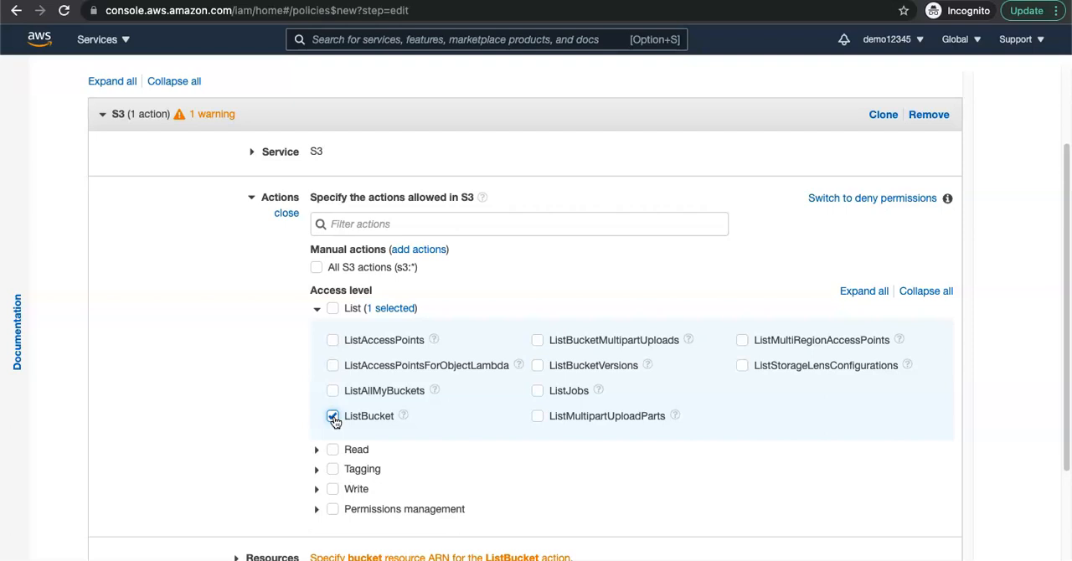
click(332, 392)
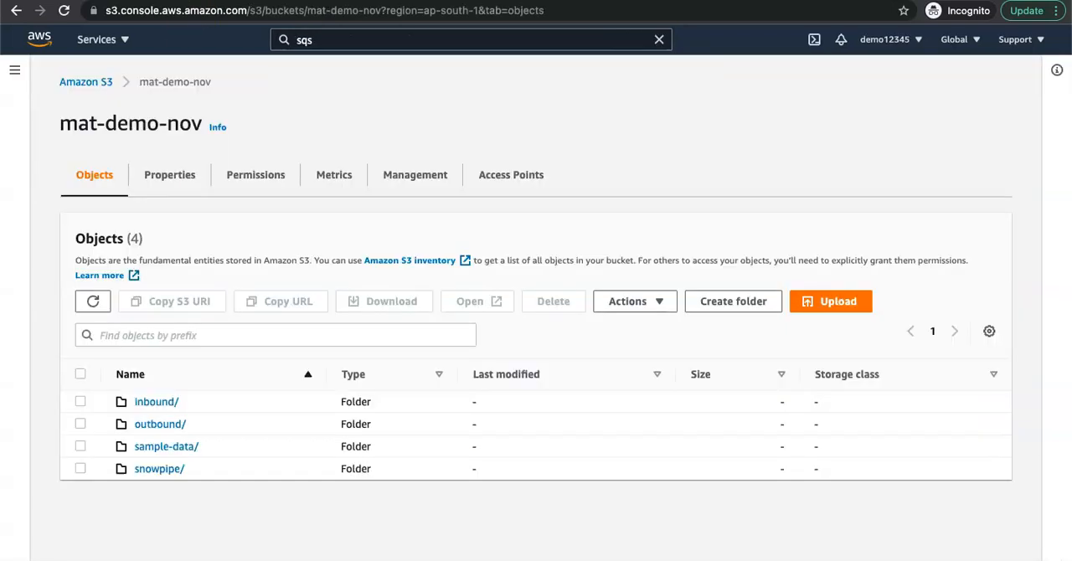
Step: Look over the S3 bucket list and the contents of mat-demo-nov to illustrate the two list permissions
click(103, 84)
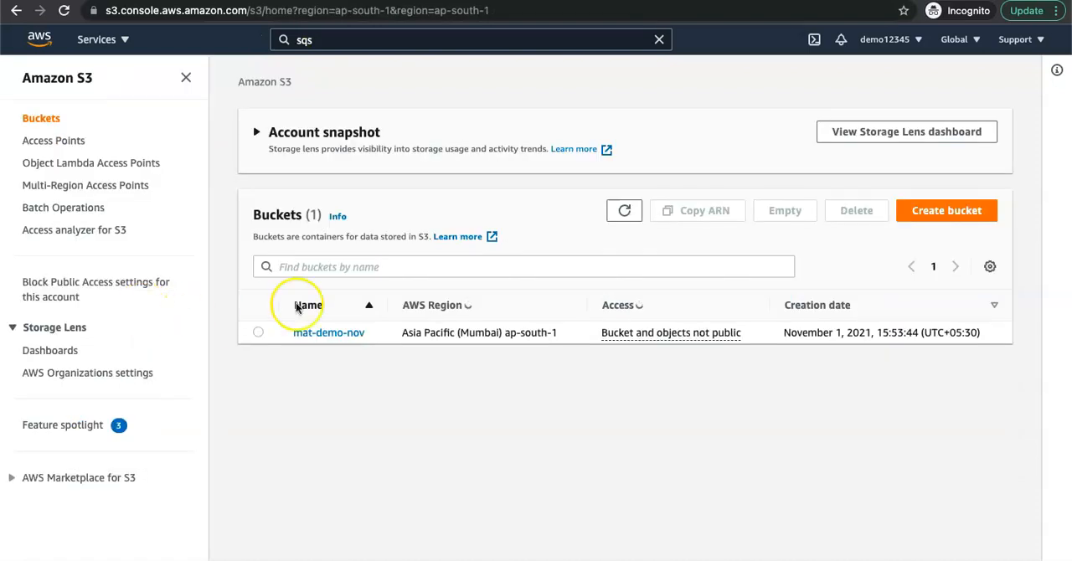
click(186, 76)
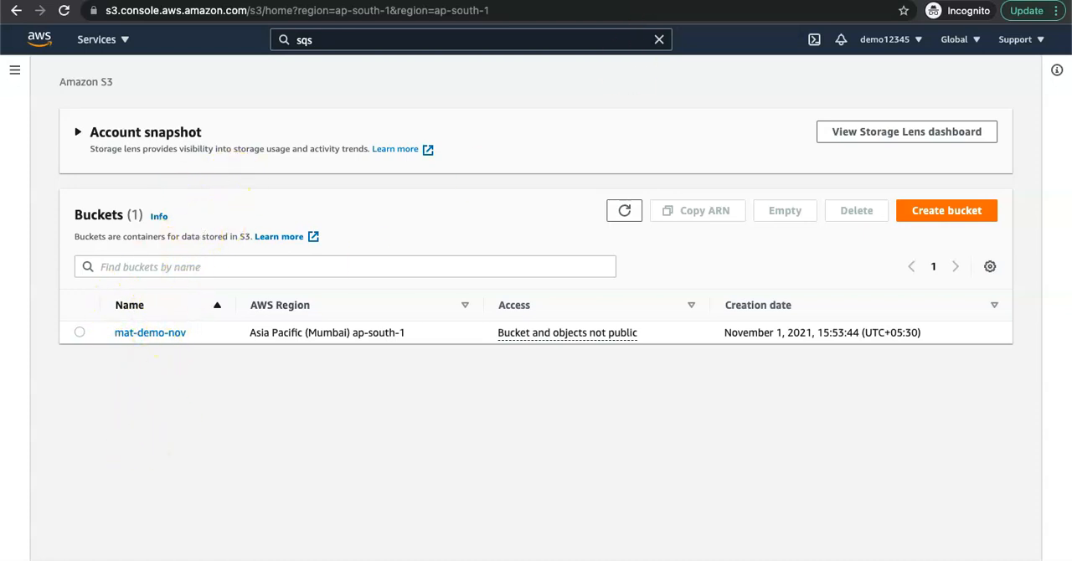
click(175, 335)
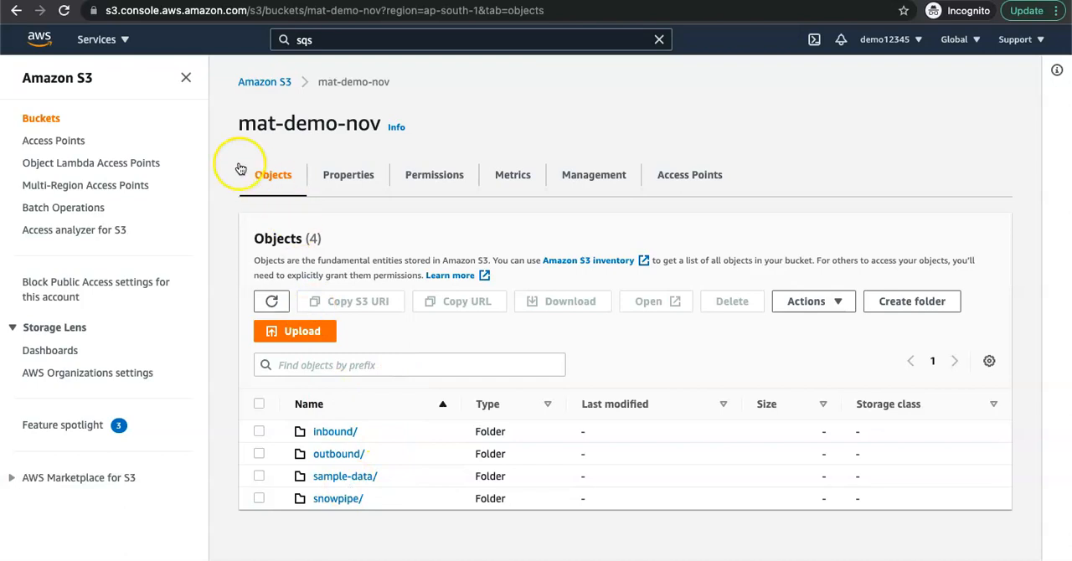
click(184, 80)
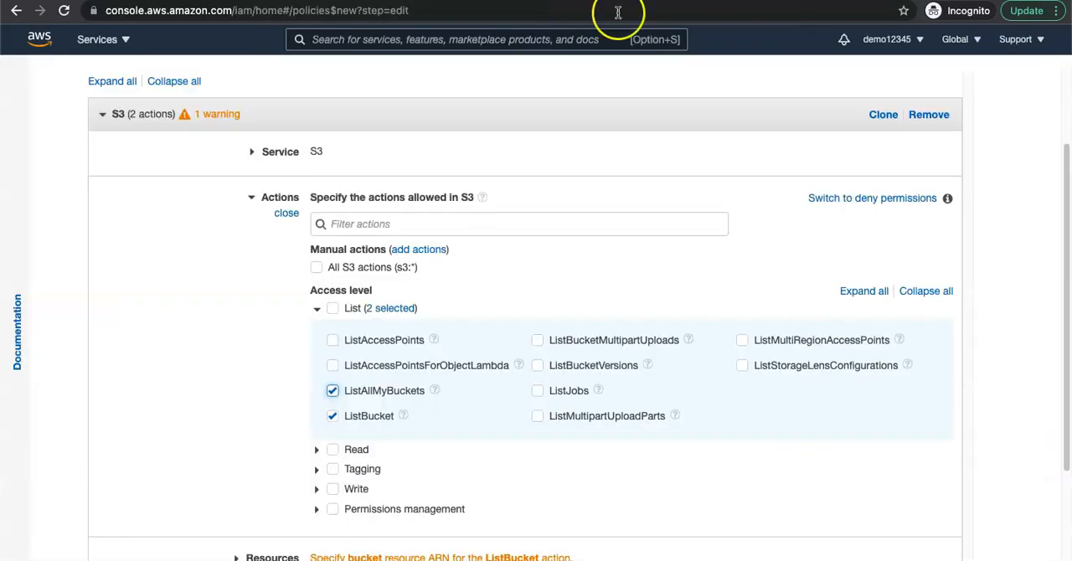
Step: Return to the policy editor, collapse the List actions and allow the S3 read action GetObject
scroll(357, 338, down, 1)
scroll(357, 338, down, 1)
click(317, 281)
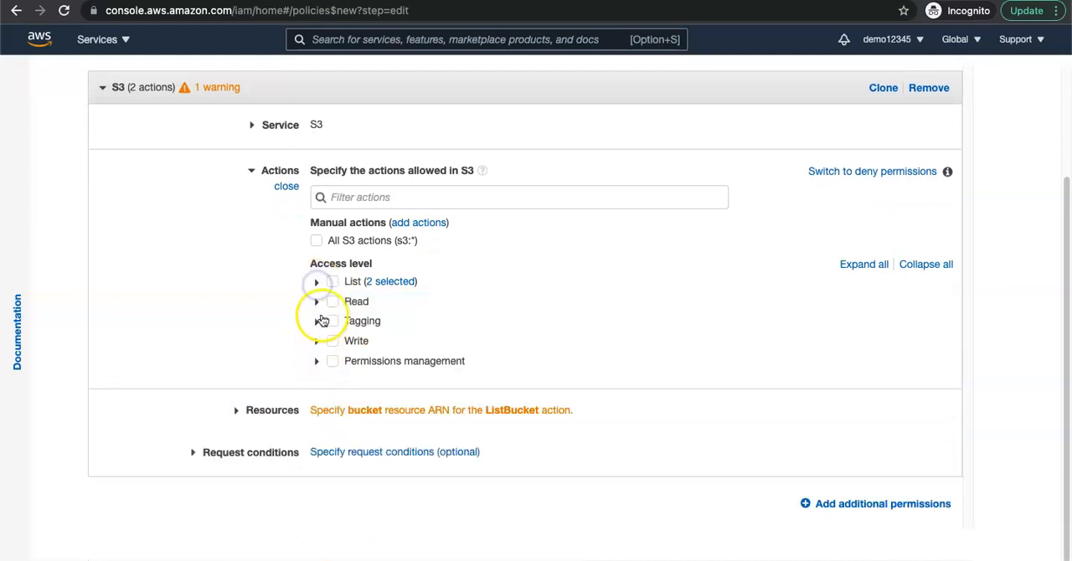
click(317, 301)
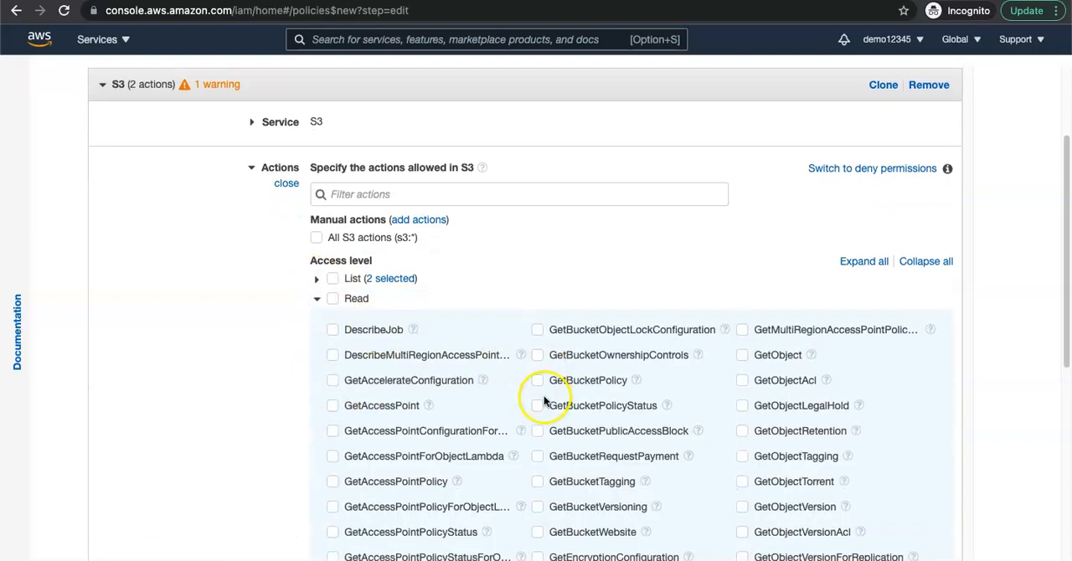
scroll(534, 393, down, 3)
scroll(534, 387, down, 2)
click(742, 216)
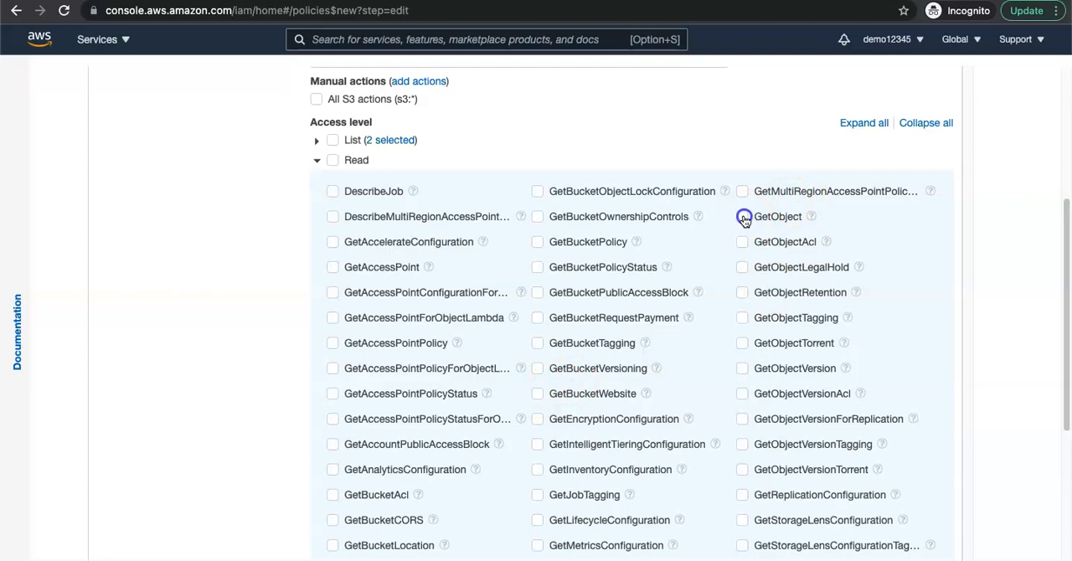
Step: Allow the S3 write actions PutObject and DeleteObject in the policy
scroll(669, 373, down, 2)
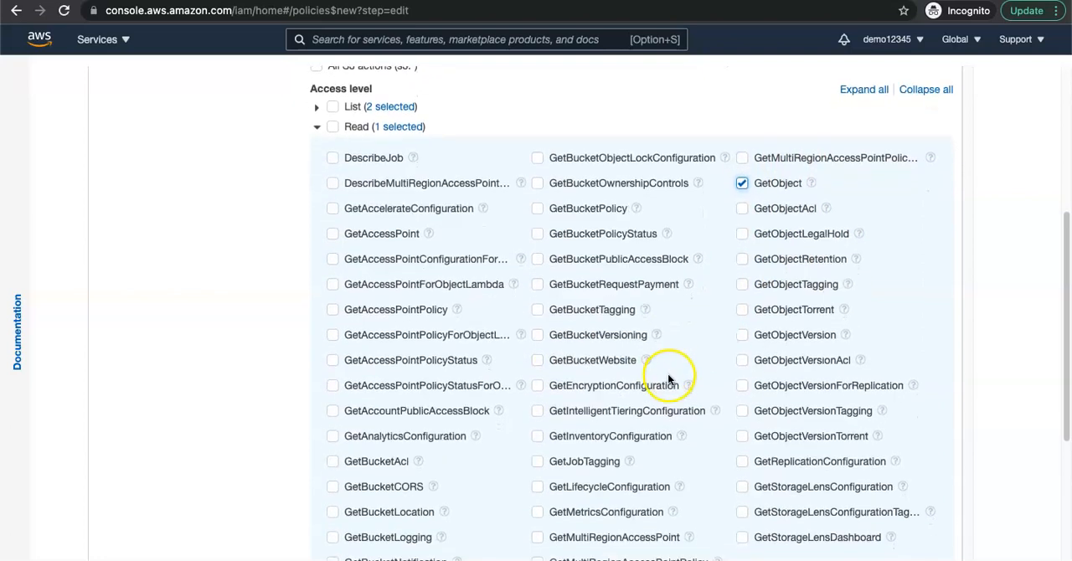
scroll(669, 377, down, 5)
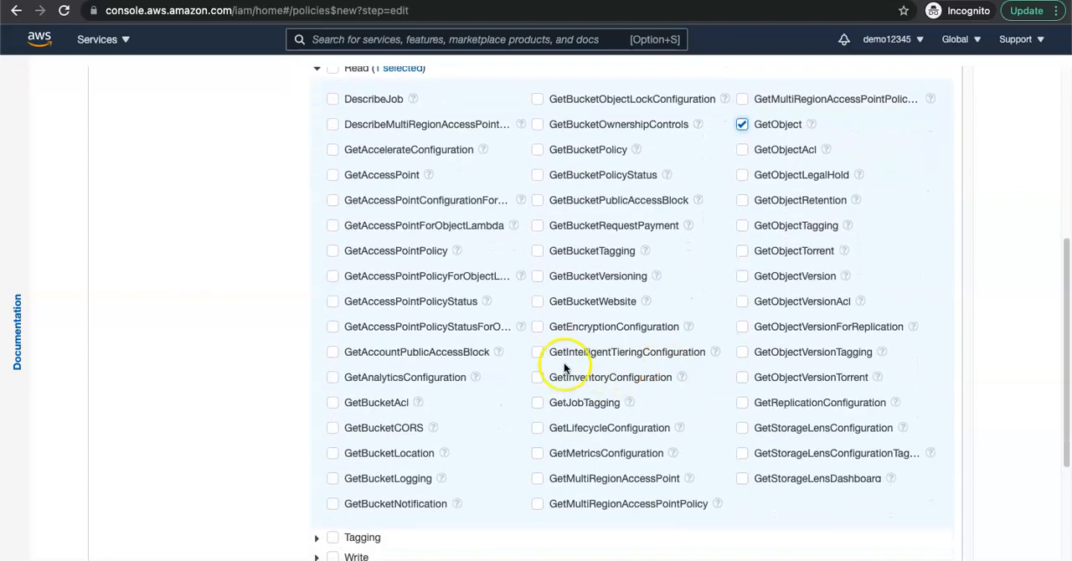
click(317, 447)
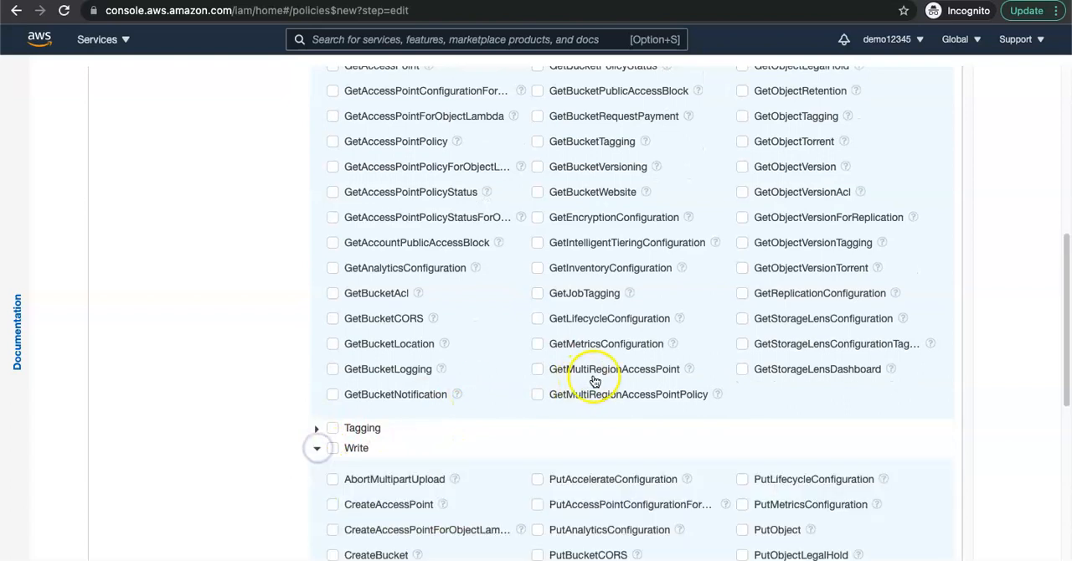
scroll(594, 377, down, 5)
scroll(586, 372, down, 8)
scroll(561, 351, up, 4)
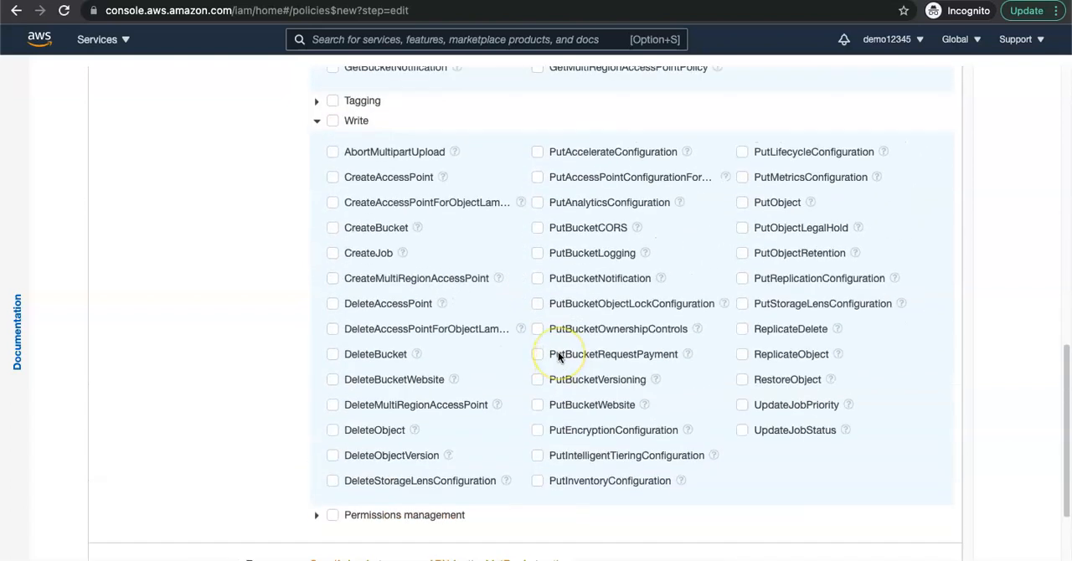
click(742, 202)
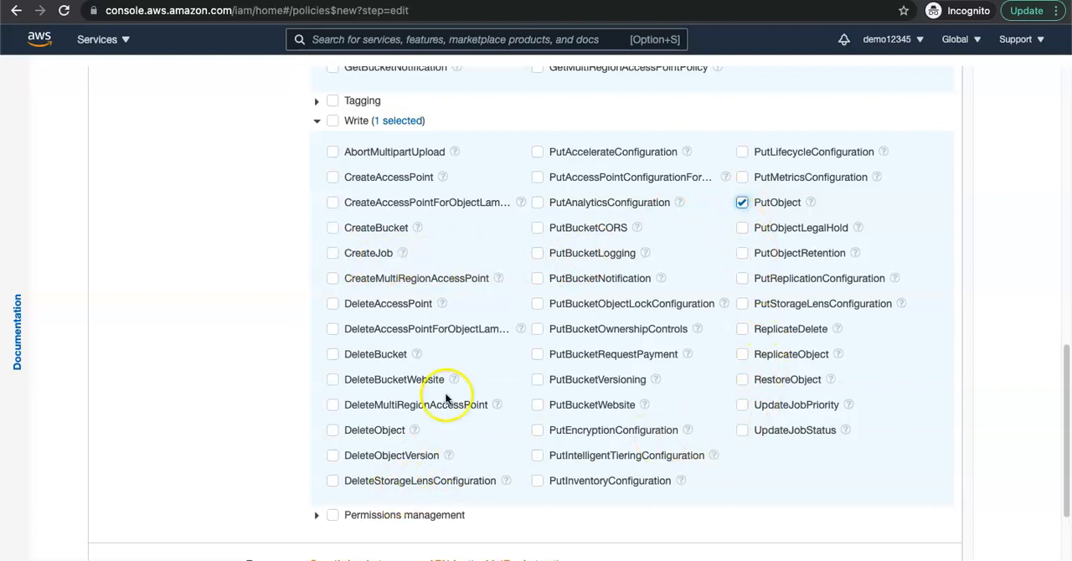
click(333, 432)
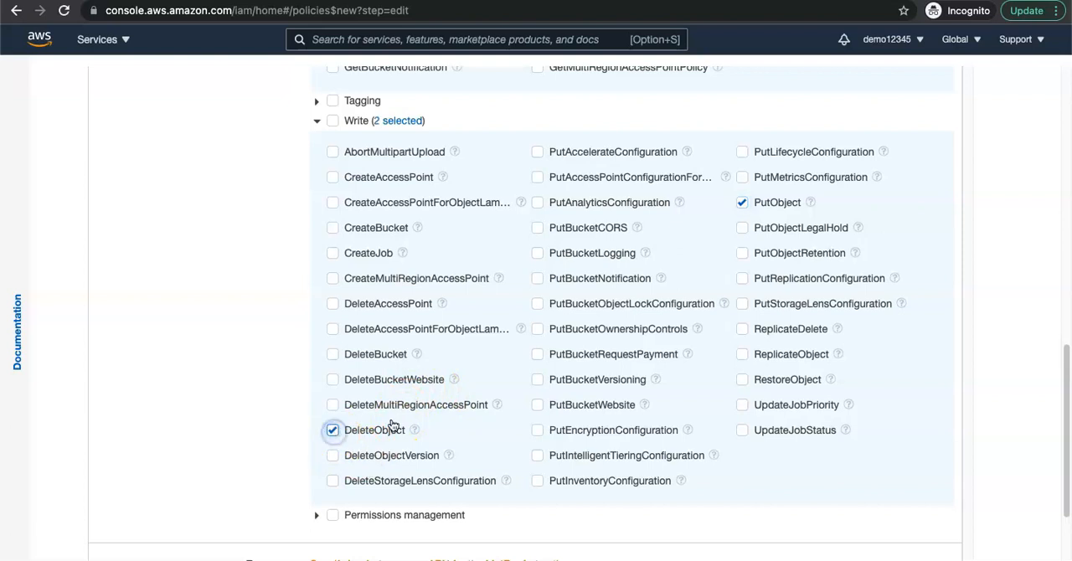
Step: Expand the S3 permissions management actions and review the actions selected across all access levels
scroll(563, 349, up, 1)
scroll(564, 348, down, 3)
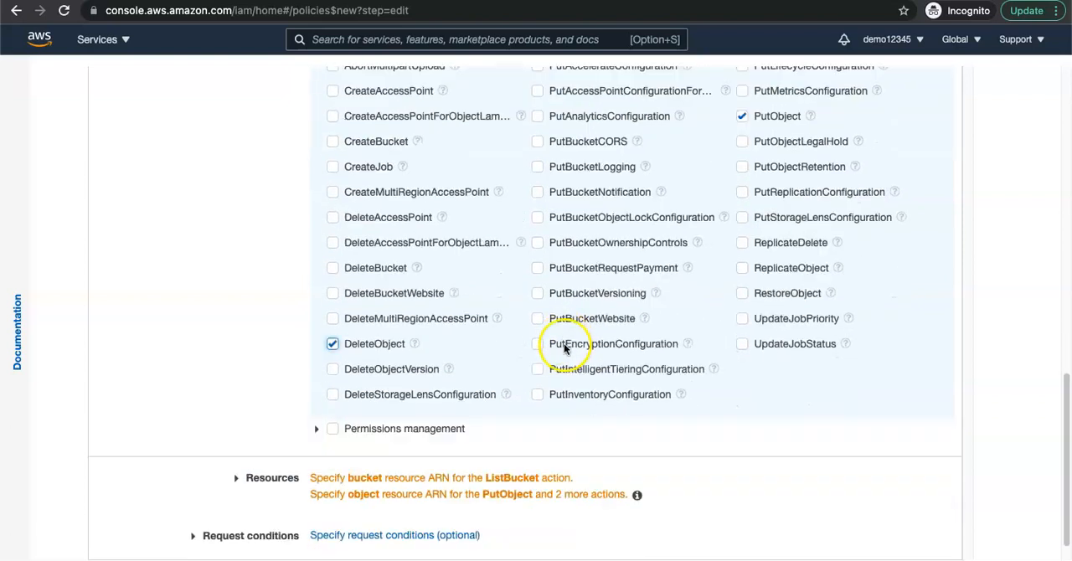
click(316, 430)
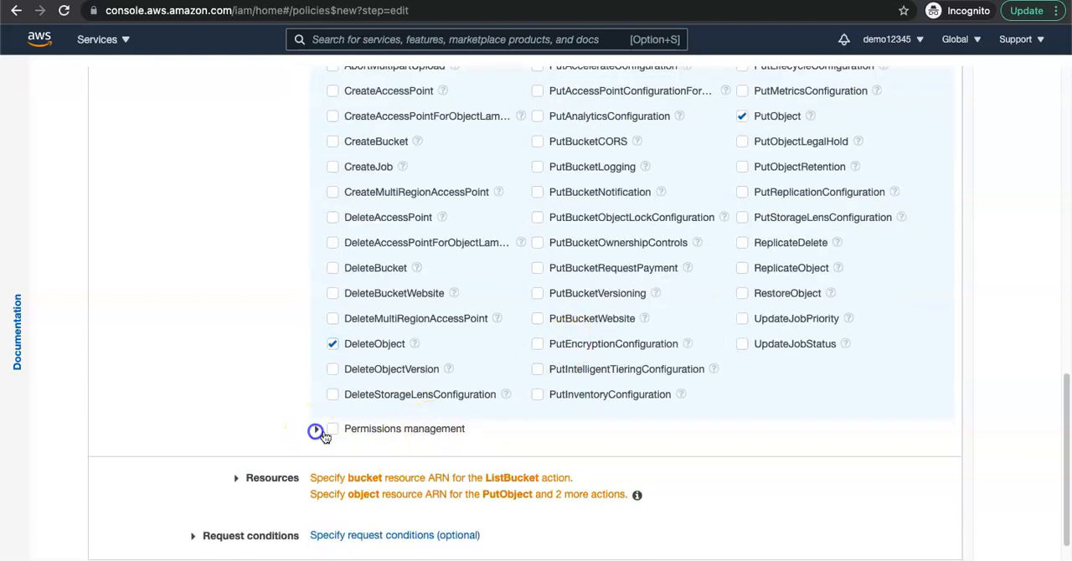
scroll(586, 477, down, 2)
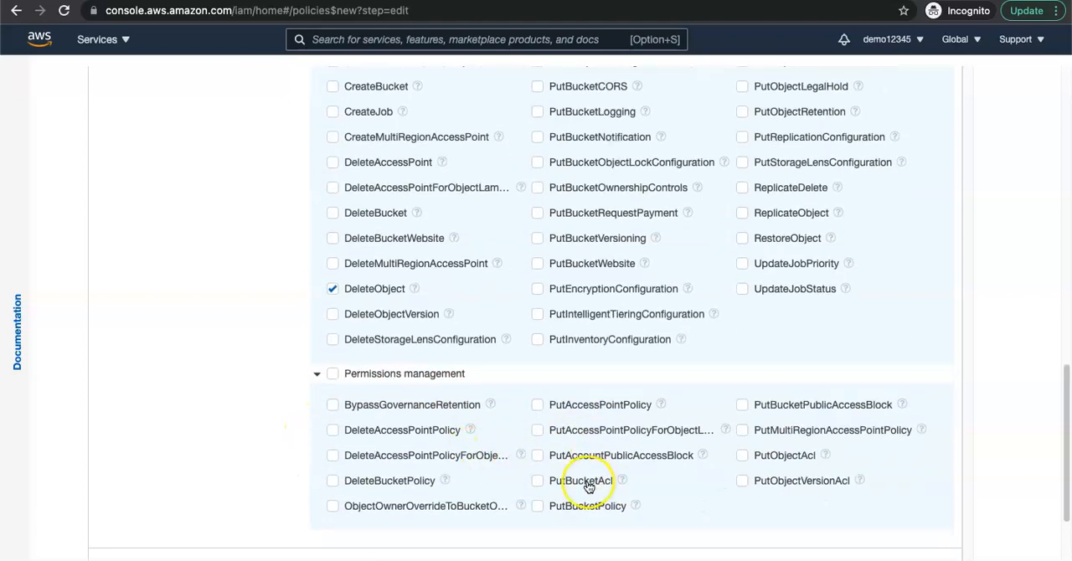
scroll(519, 401, up, 10)
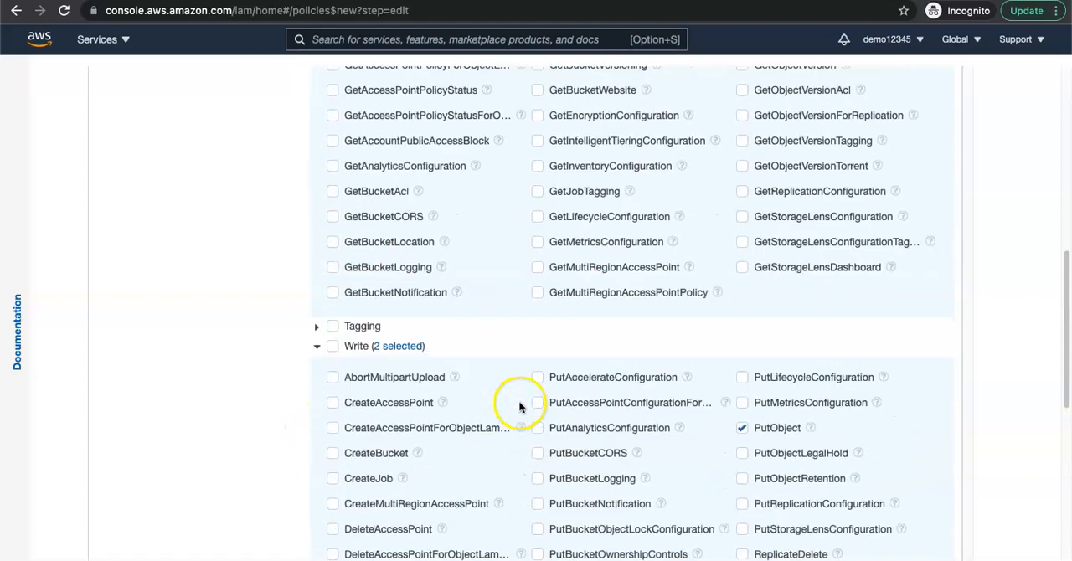
scroll(493, 340, up, 6)
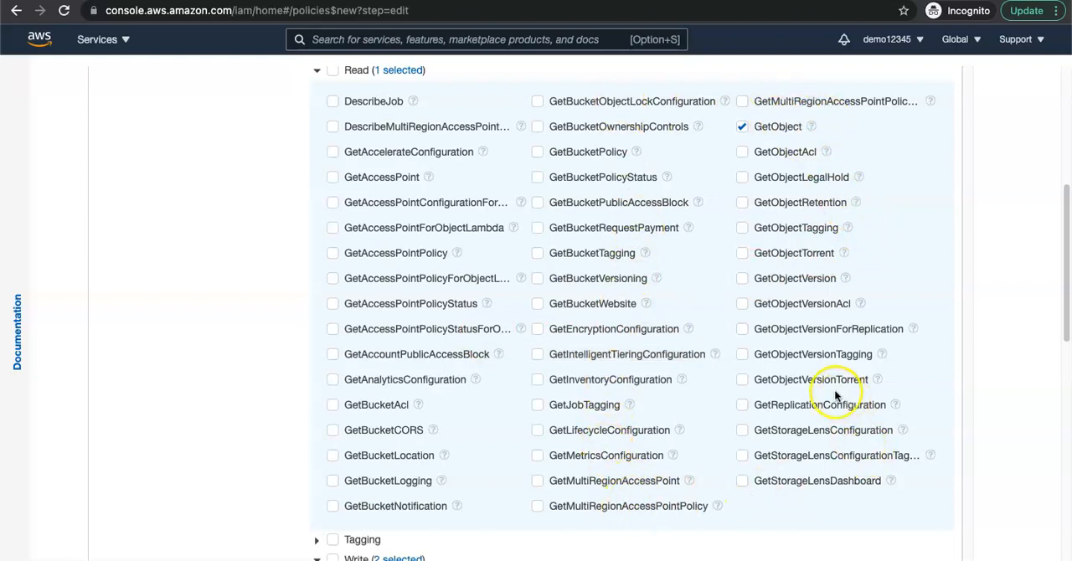
scroll(604, 303, up, 5)
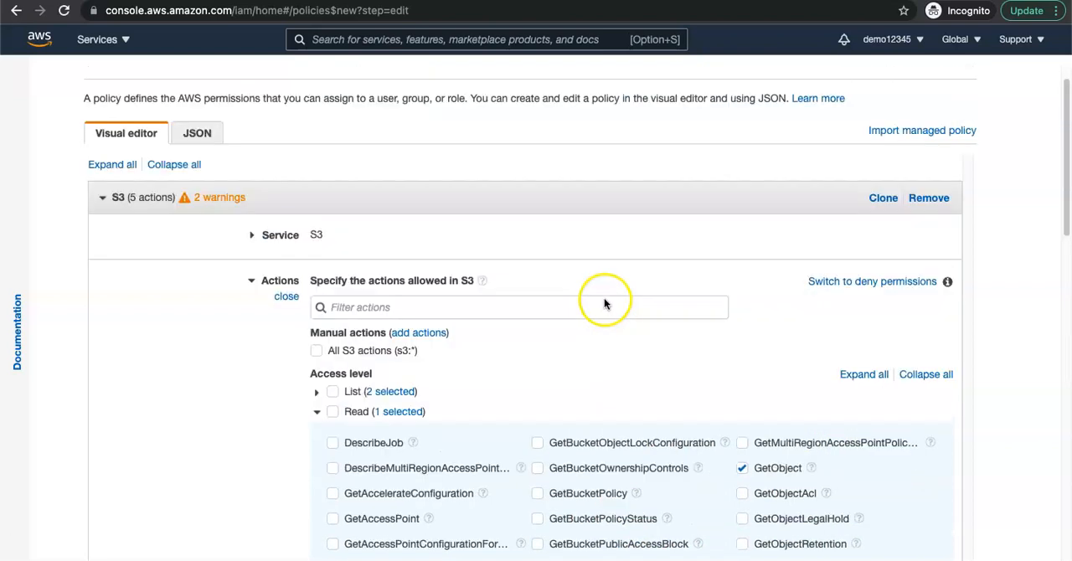
Step: Filter the S3 actions by "region" to look for a bucket region permission
scroll(604, 303, up, 1)
click(409, 341)
scroll(498, 364, down, 2)
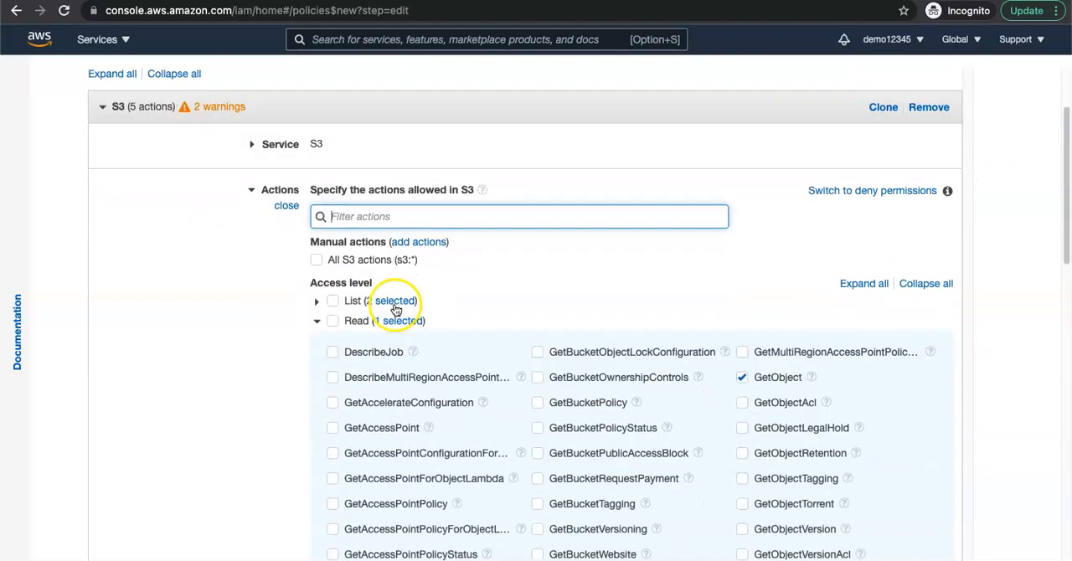
click(373, 217)
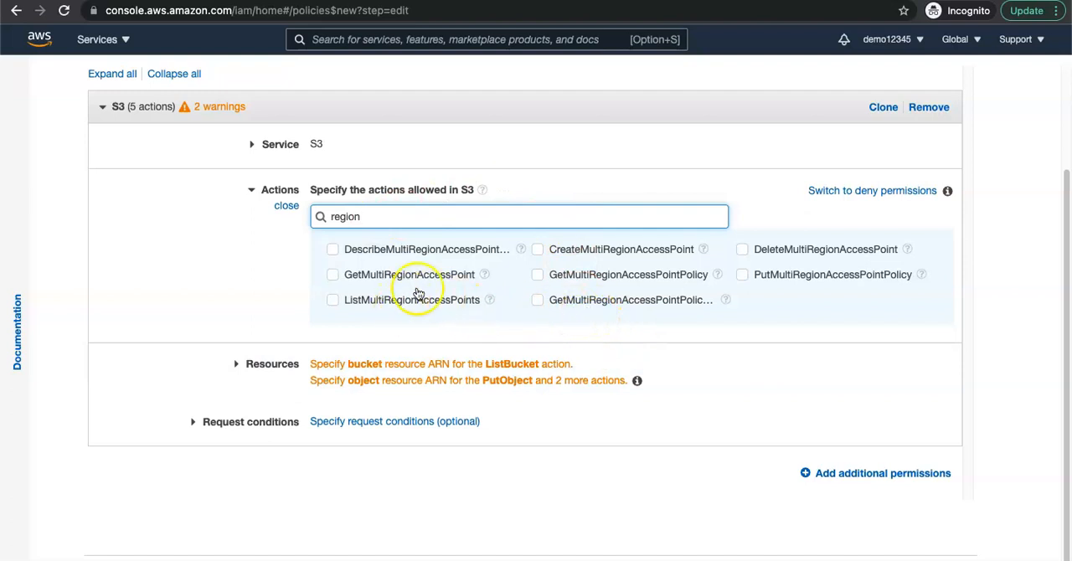
Step: Filter the S3 actions by "bucket" and allow GetBucketLocation in the policy
drag(387, 218, 321, 221)
key(BackSpace)
text(bucket)
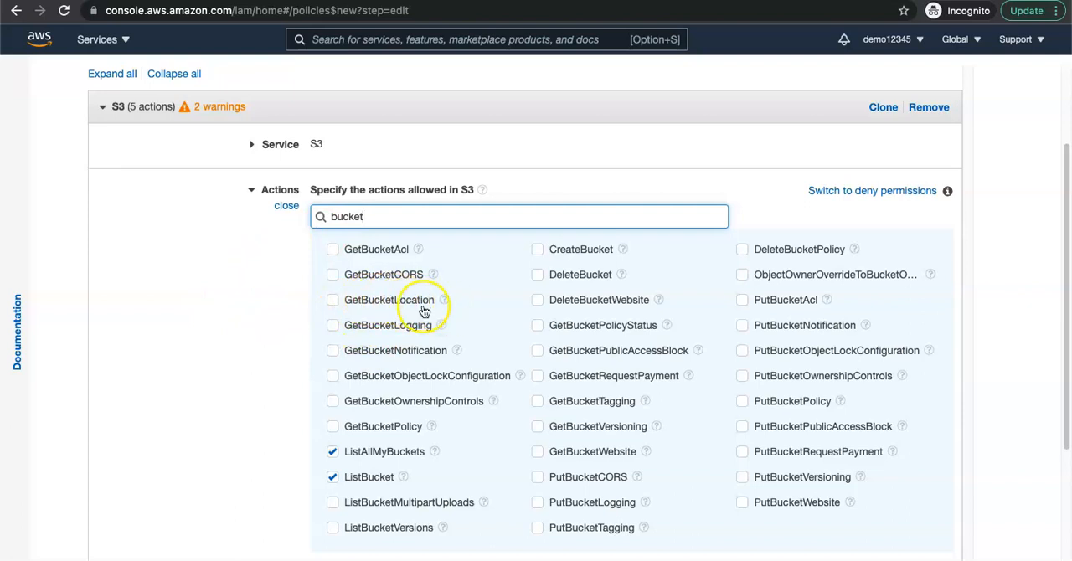
click(333, 303)
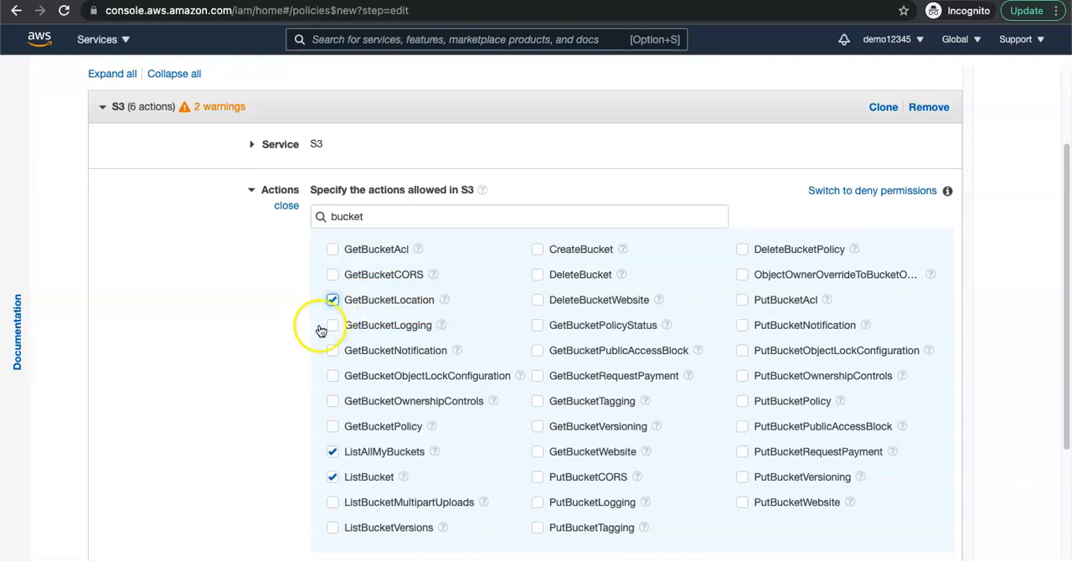
scroll(377, 448, down, 1)
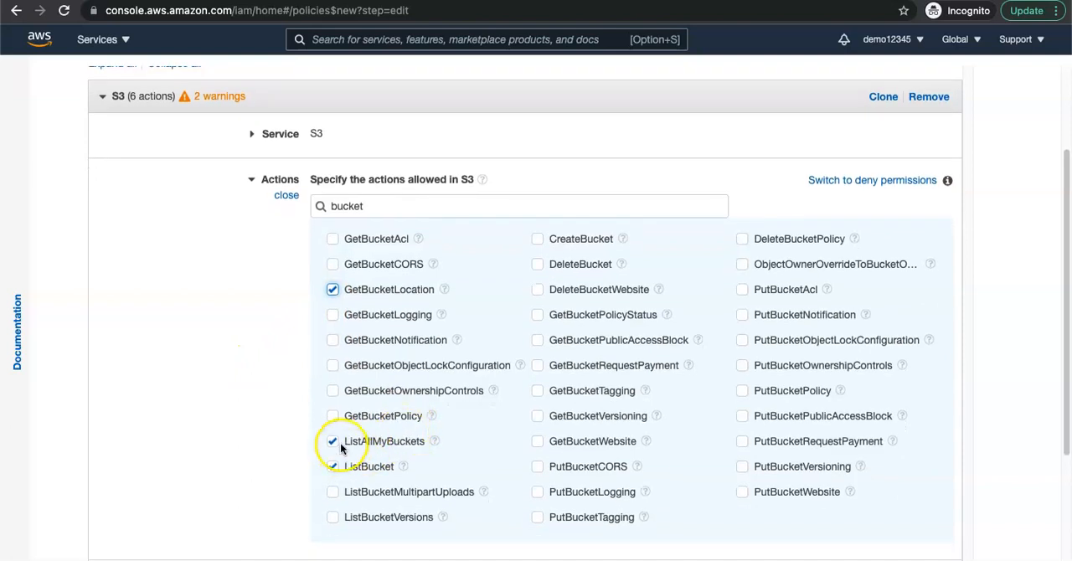
scroll(423, 475, down, 5)
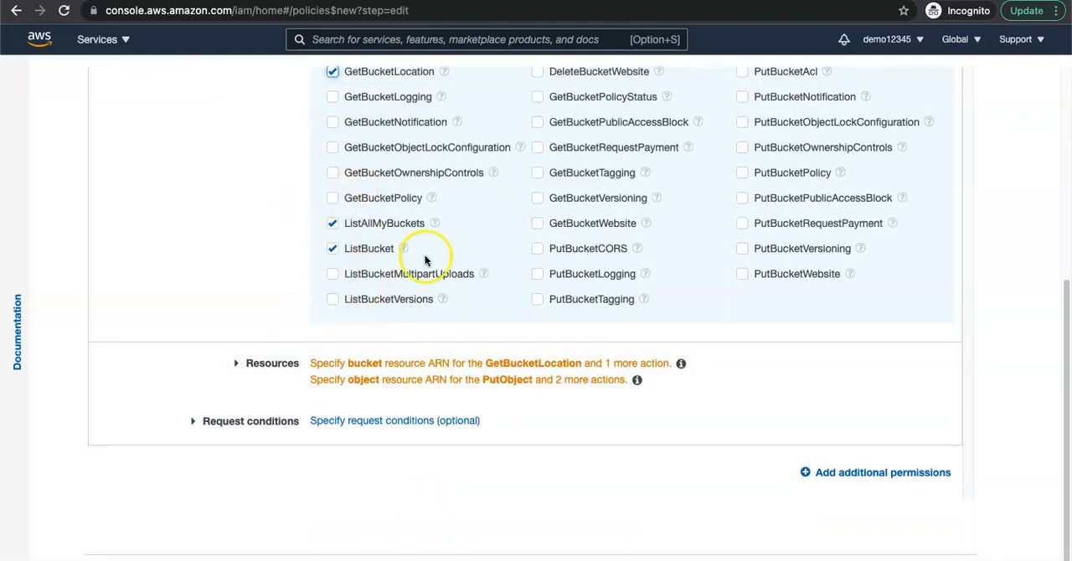
scroll(314, 328, up, 3)
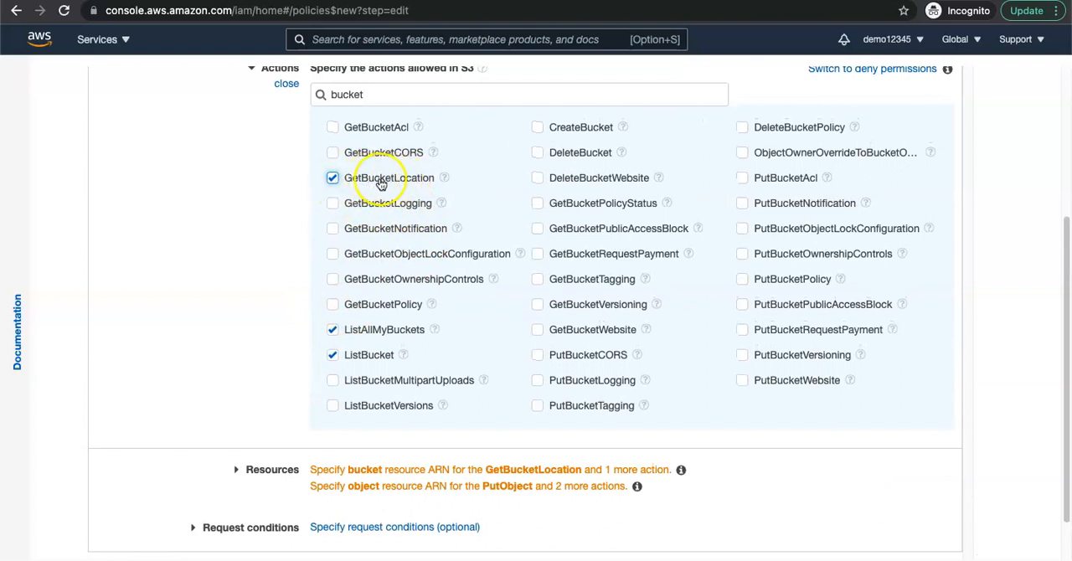
scroll(446, 347, down, 3)
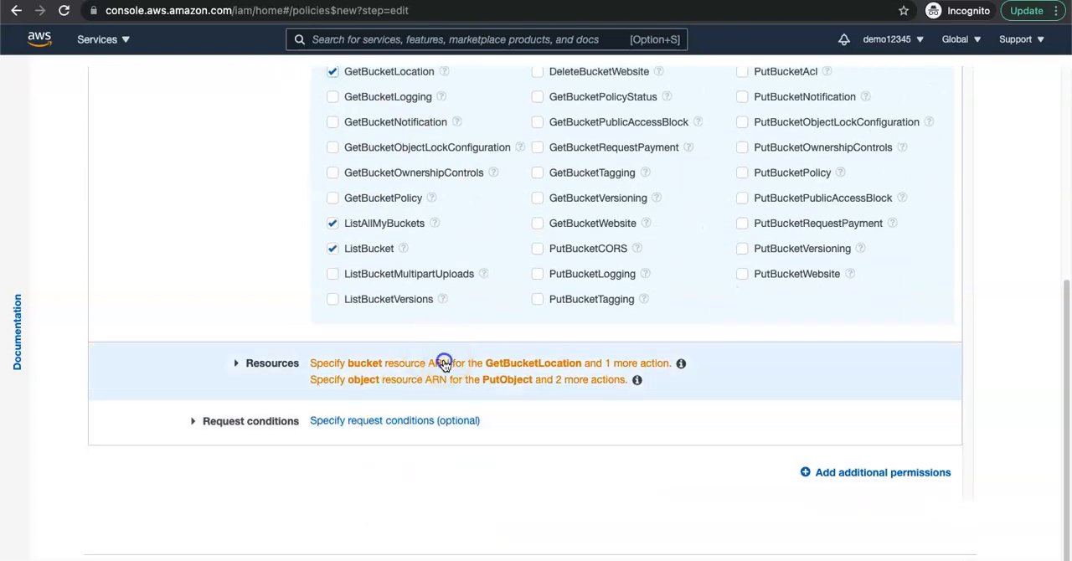
Step: Expand the policy's resource settings, copy the S3 URI of the inbound/ folder in mat-demo-nov, and return to the policy editor
click(444, 362)
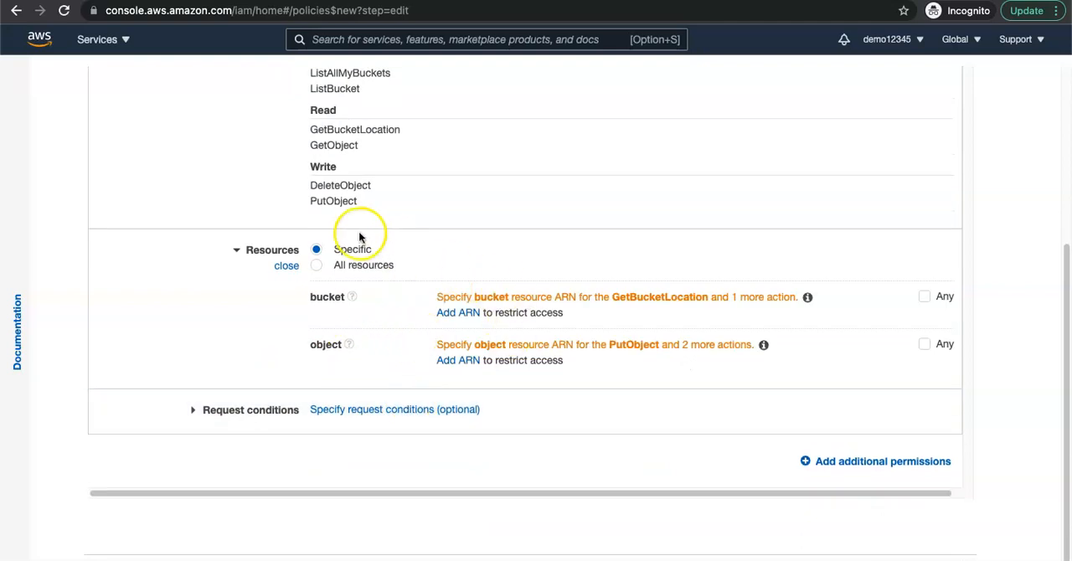
scroll(369, 276, up, 2)
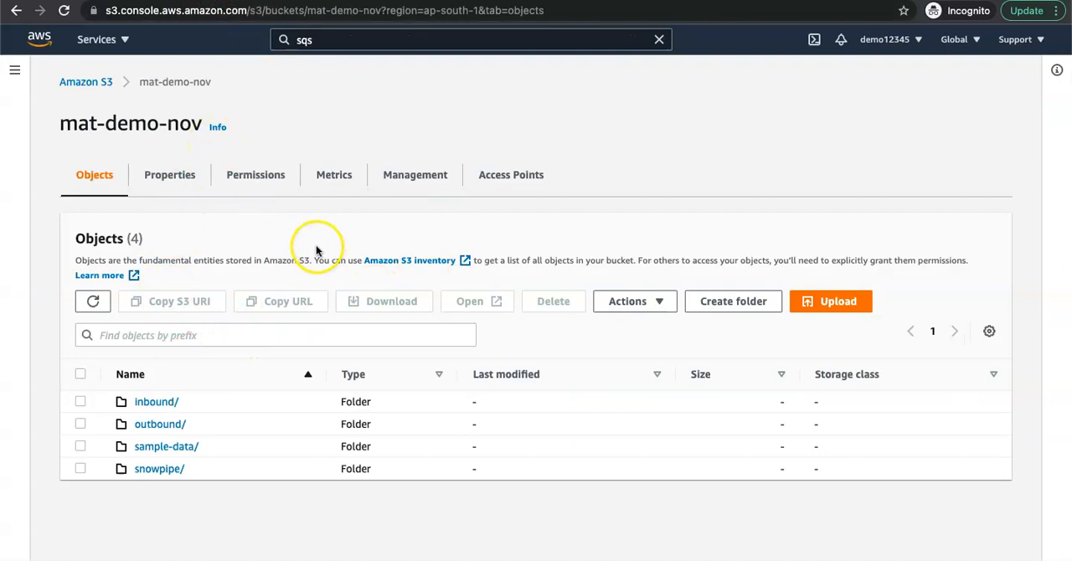
click(81, 402)
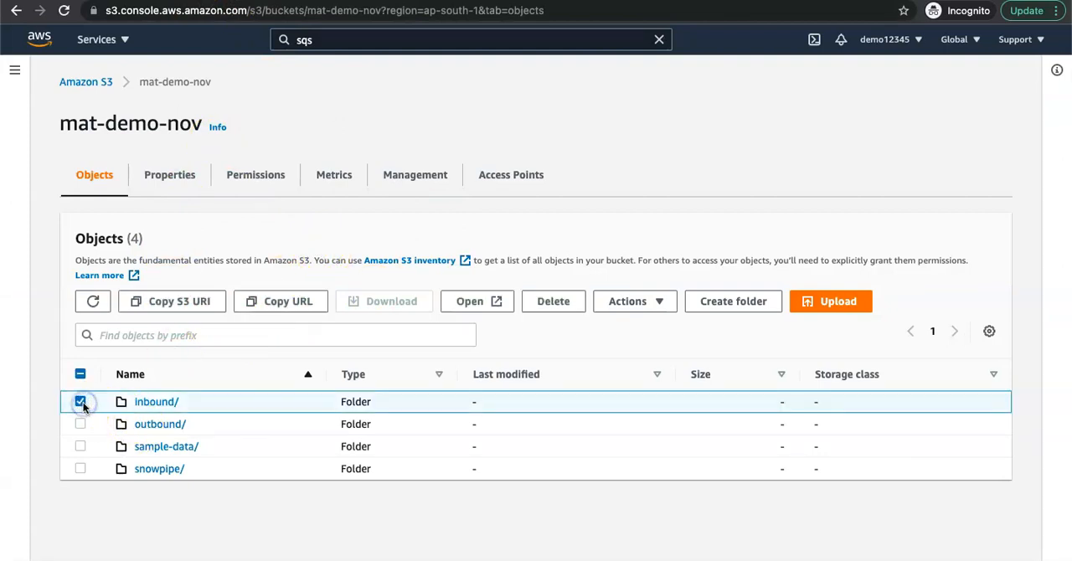
click(184, 303)
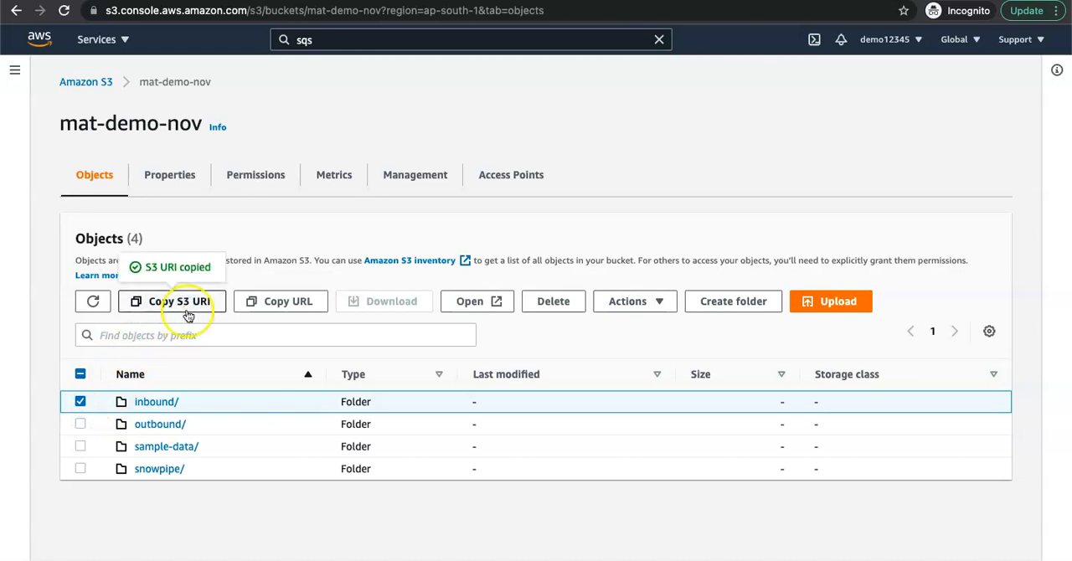
click(664, 0)
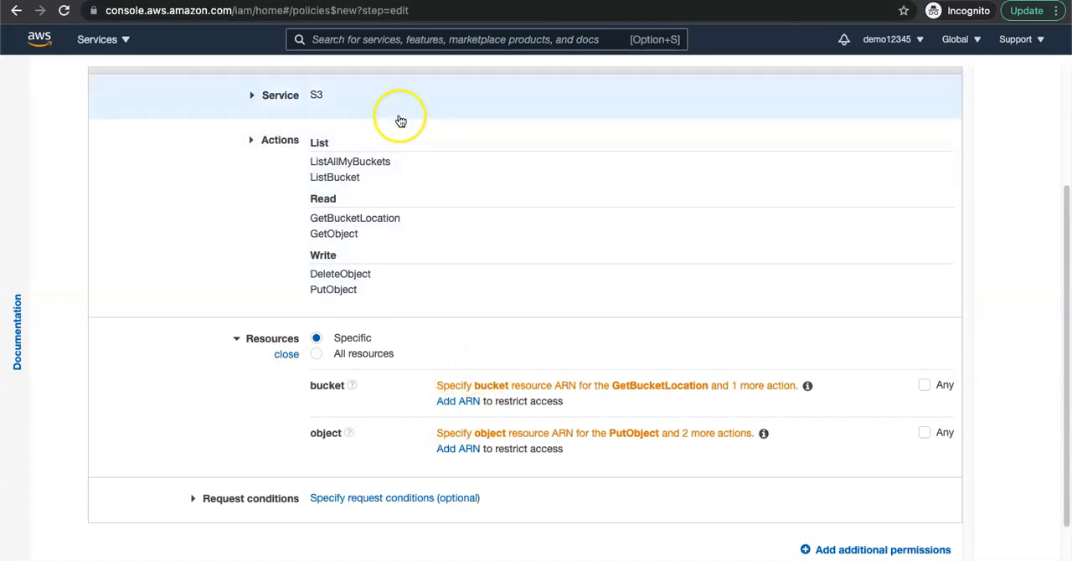
click(485, 0)
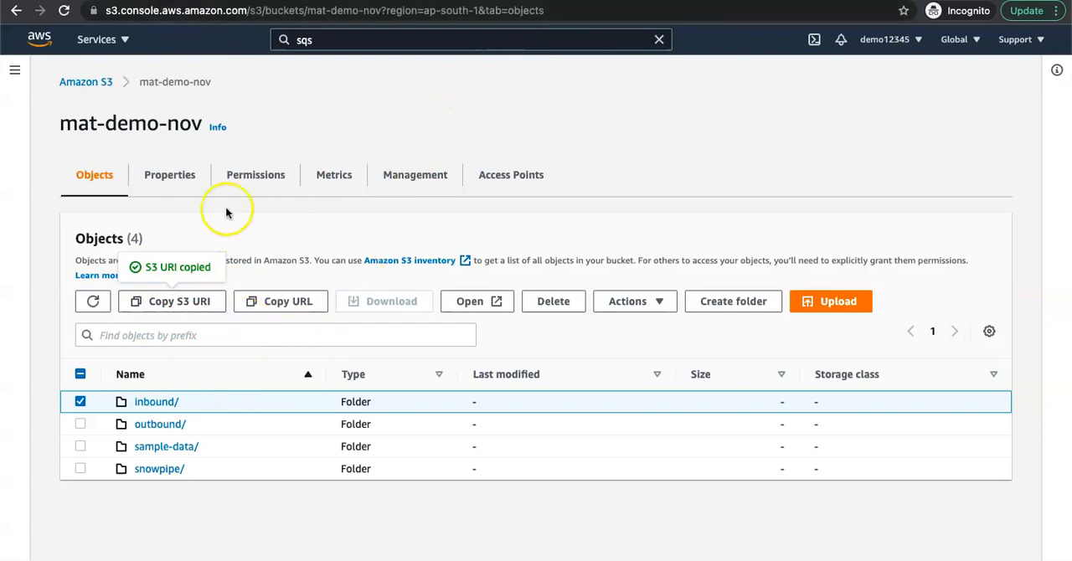
click(670, 0)
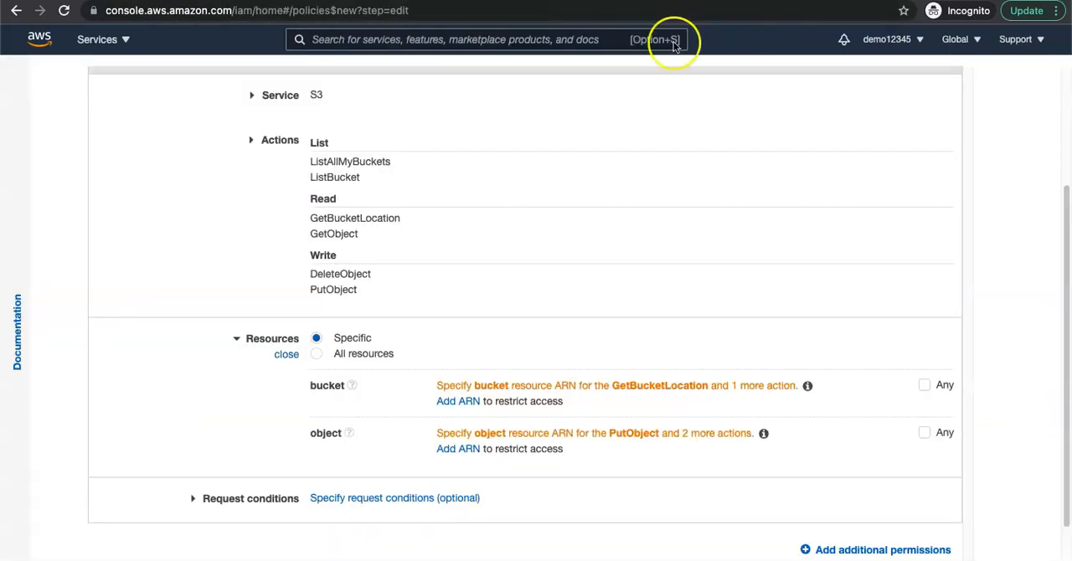
Step: Add a bucket ARN to the policy's resources using the copied URI trimmed to the bucket name mat-demo-nov
click(458, 401)
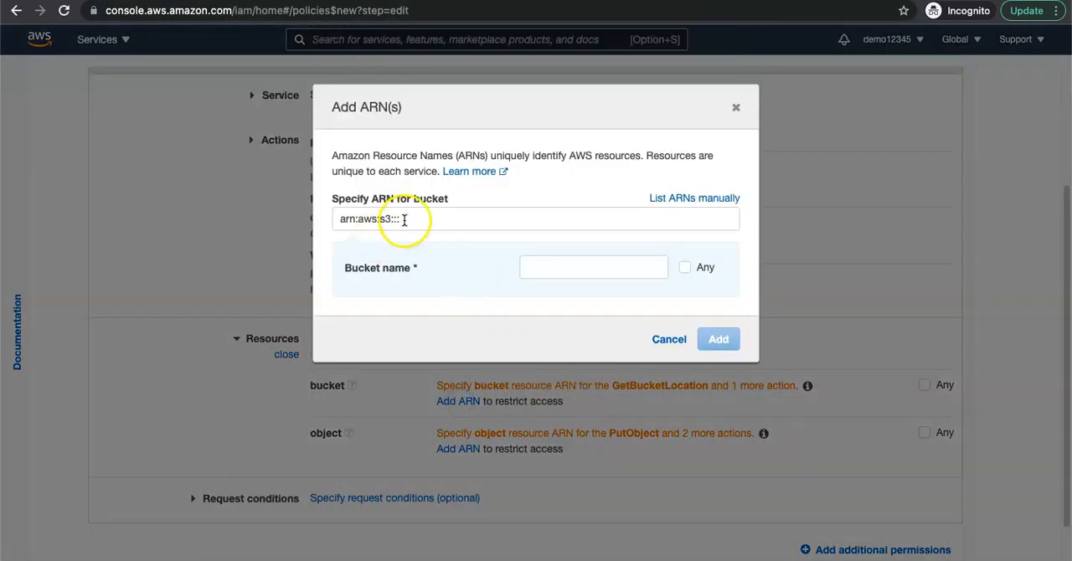
drag(402, 219, 344, 218)
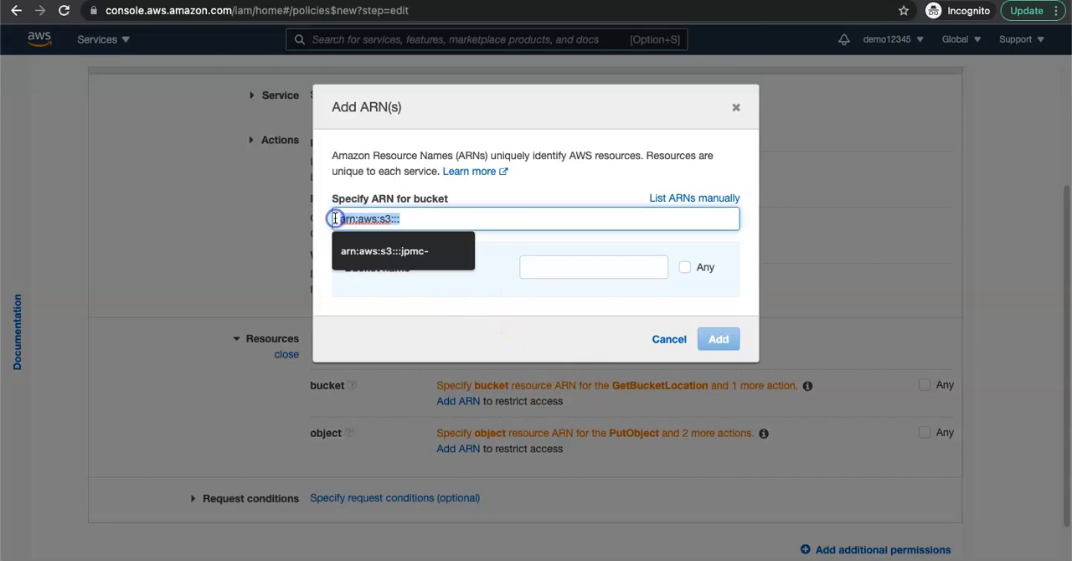
click(562, 269)
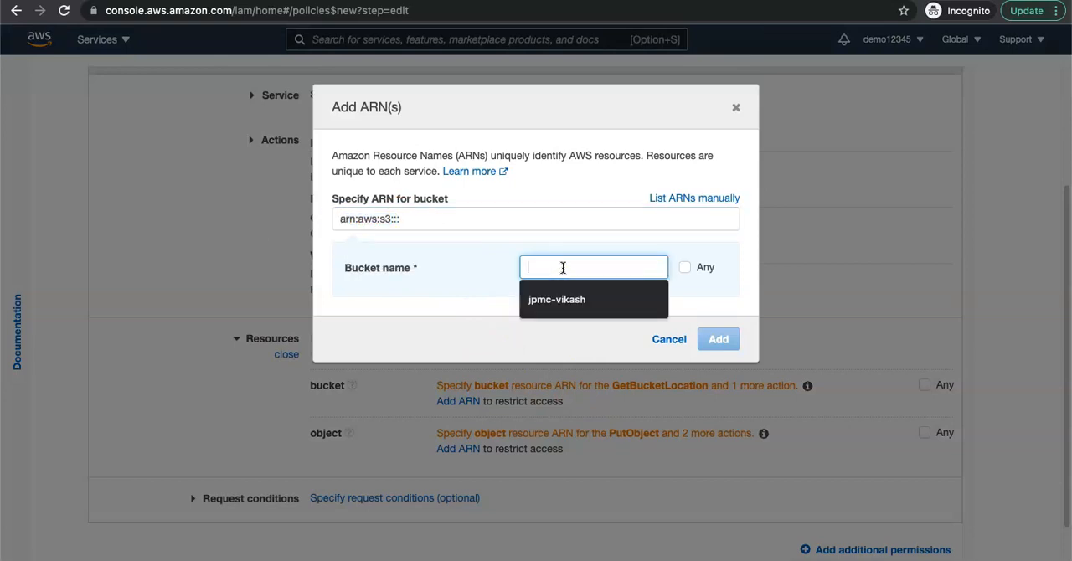
key(super+v)
drag(548, 267, 476, 270)
key(BackSpace)
drag(662, 267, 603, 269)
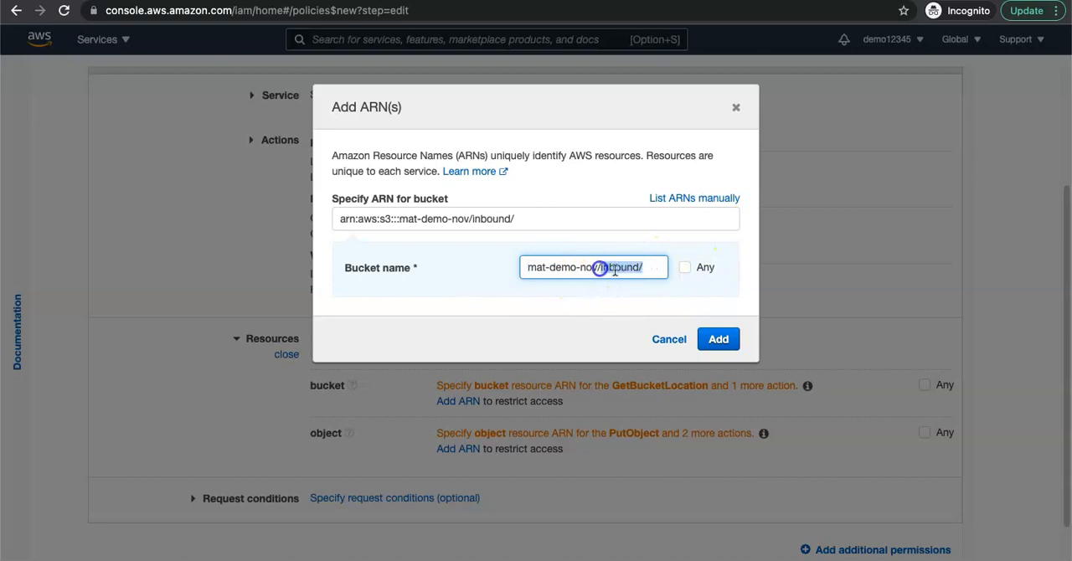
key(BackSpace)
key(BackSpace)
click(573, 327)
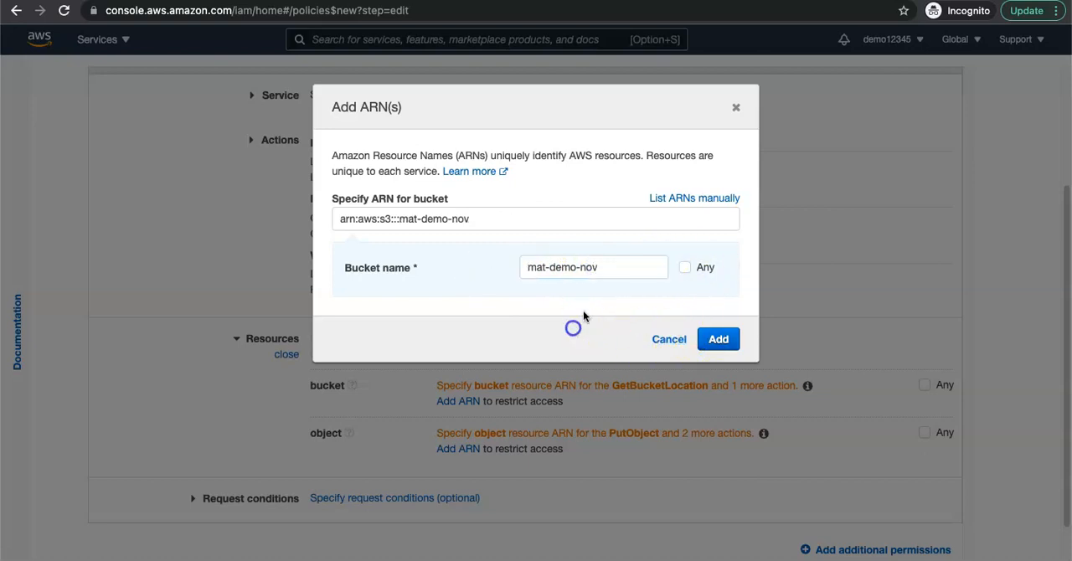
drag(597, 266, 505, 266)
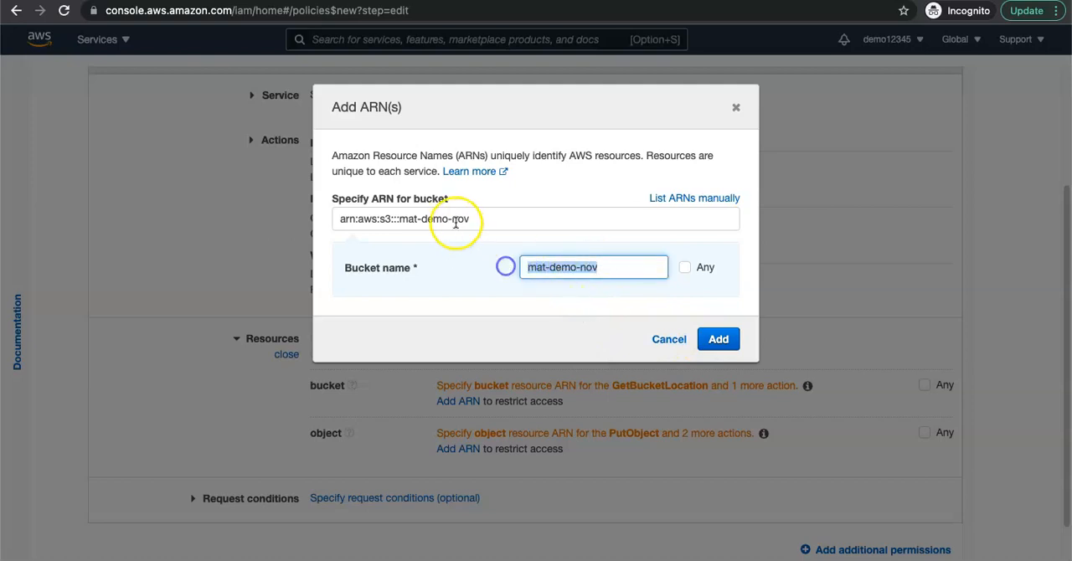
drag(475, 218, 352, 221)
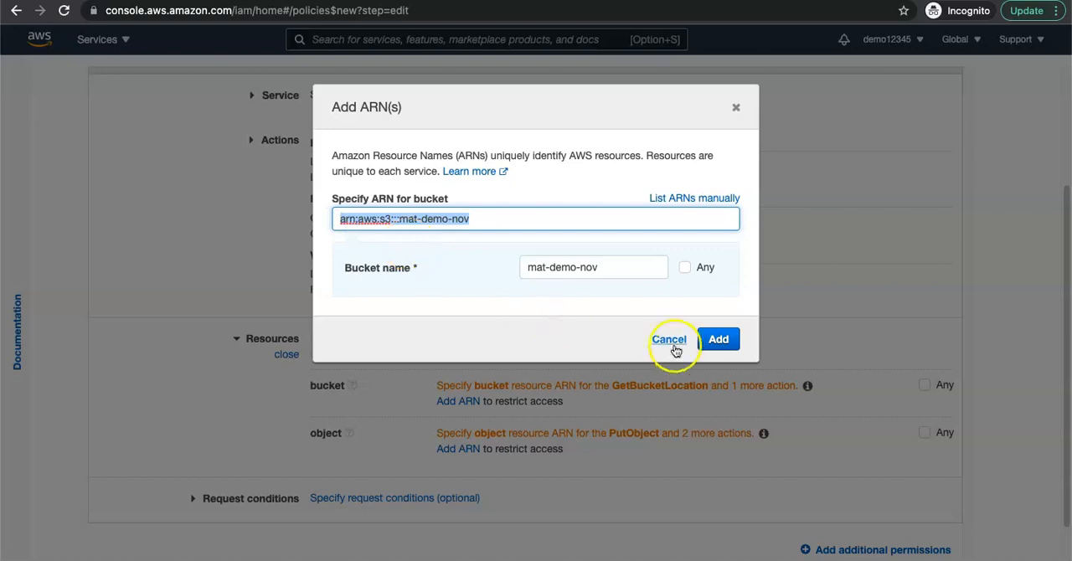
click(718, 339)
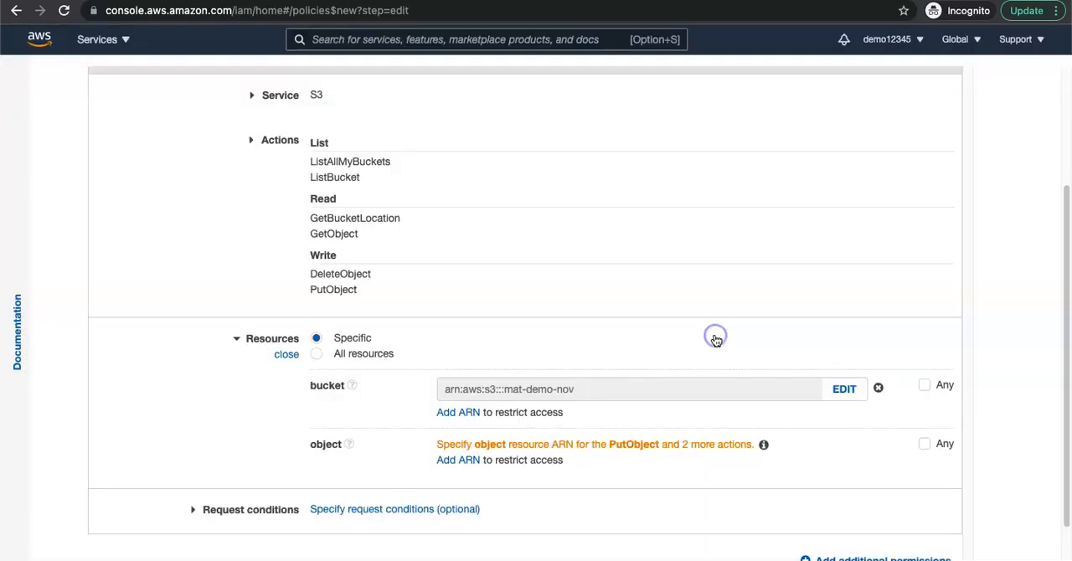
Step: Start an ARN for the object resource and set its bucket name to mat-demo-nov, trimmed from the copied URI
click(465, 466)
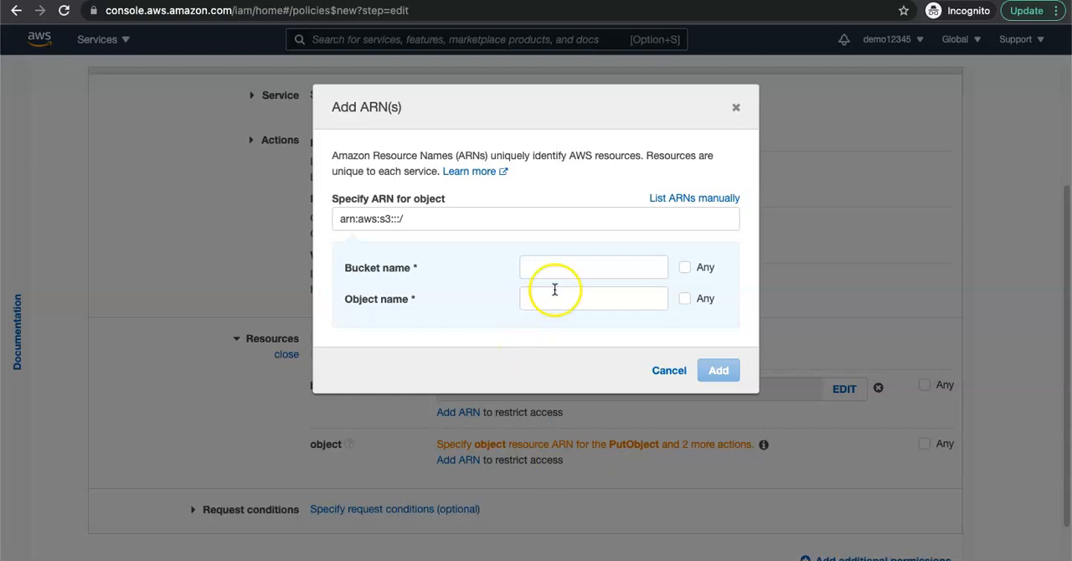
click(552, 264)
key(super+v)
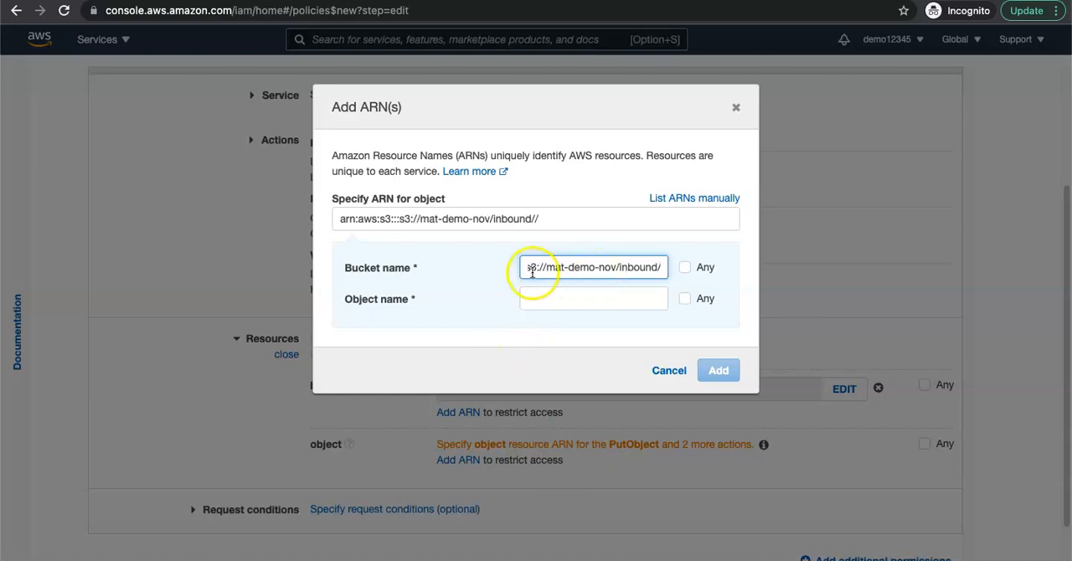
drag(549, 267, 473, 267)
key(BackSpace)
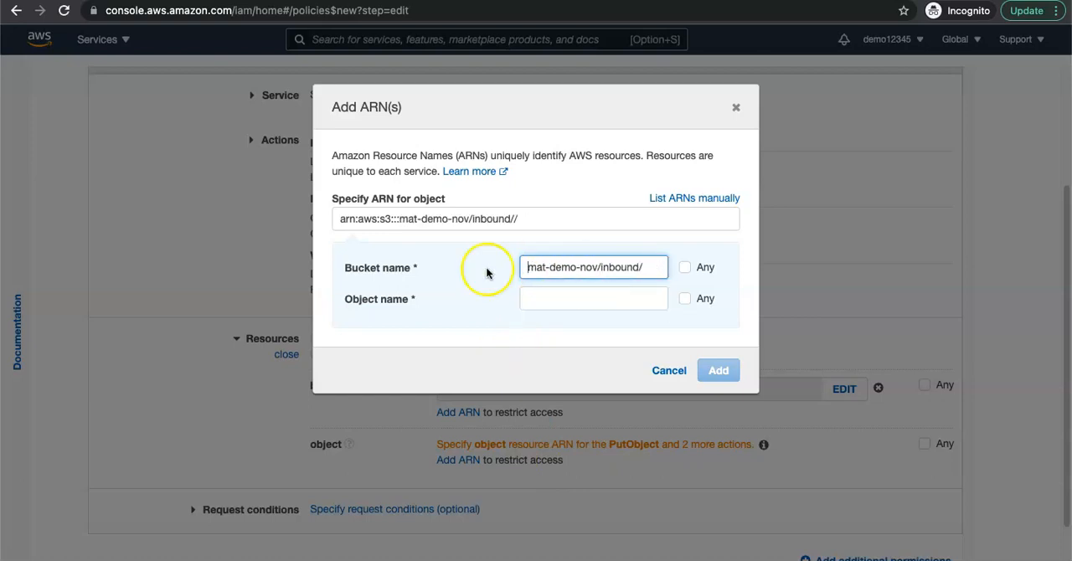
drag(665, 266, 622, 269)
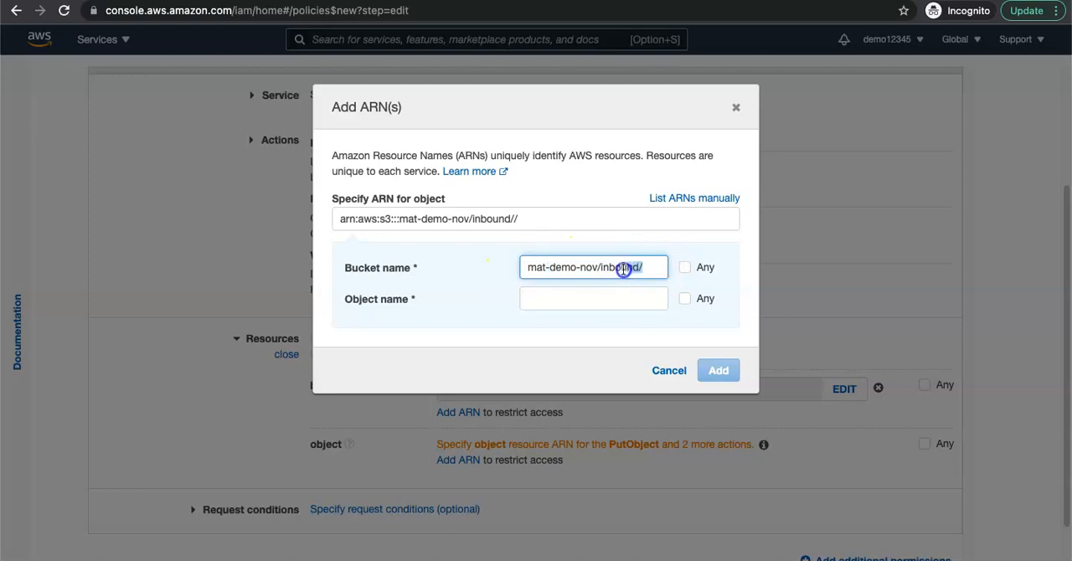
key(BackSpace)
key(BackSpace)
click(577, 299)
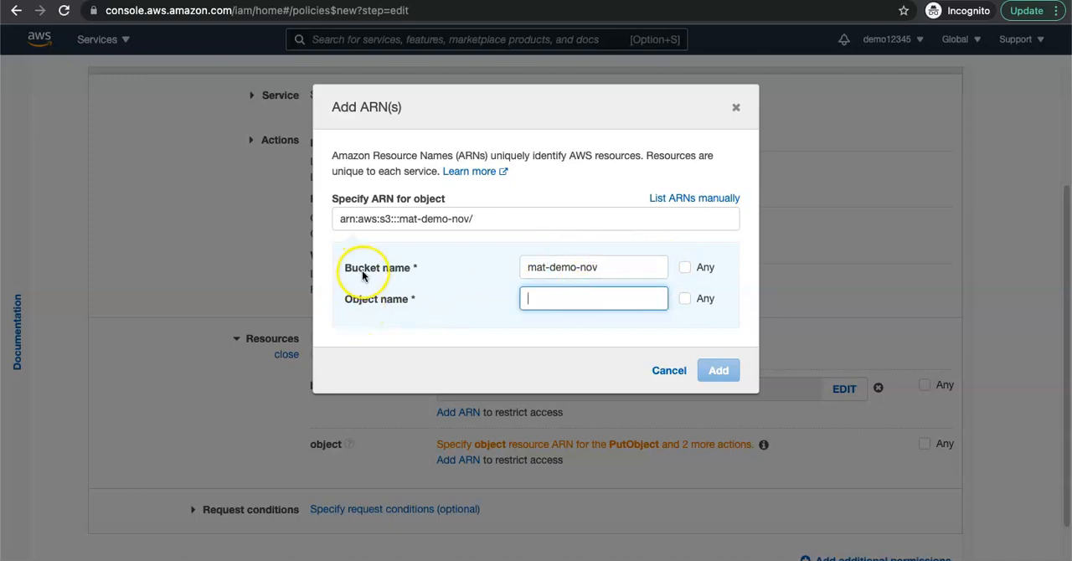
Step: Try allowing any object name in the object ARN, and try restricting it to snowpipe instead
click(686, 302)
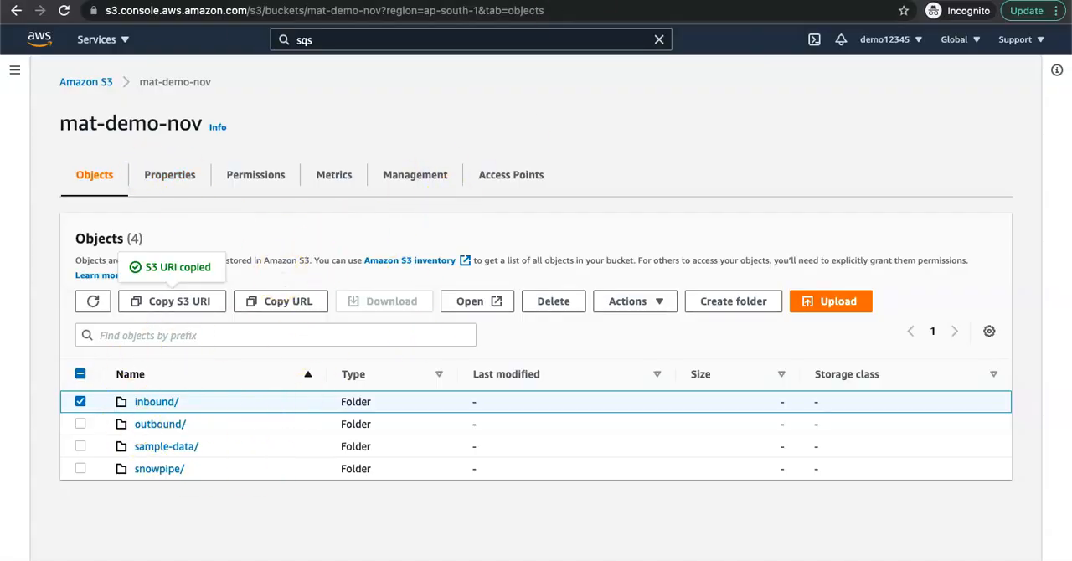
click(653, 0)
click(555, 301)
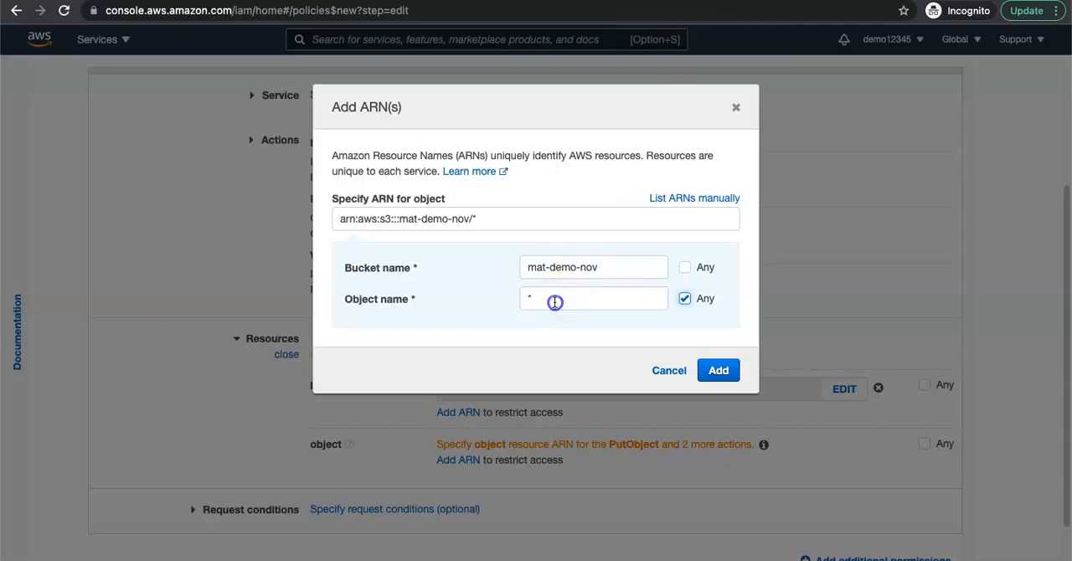
click(684, 299)
click(567, 300)
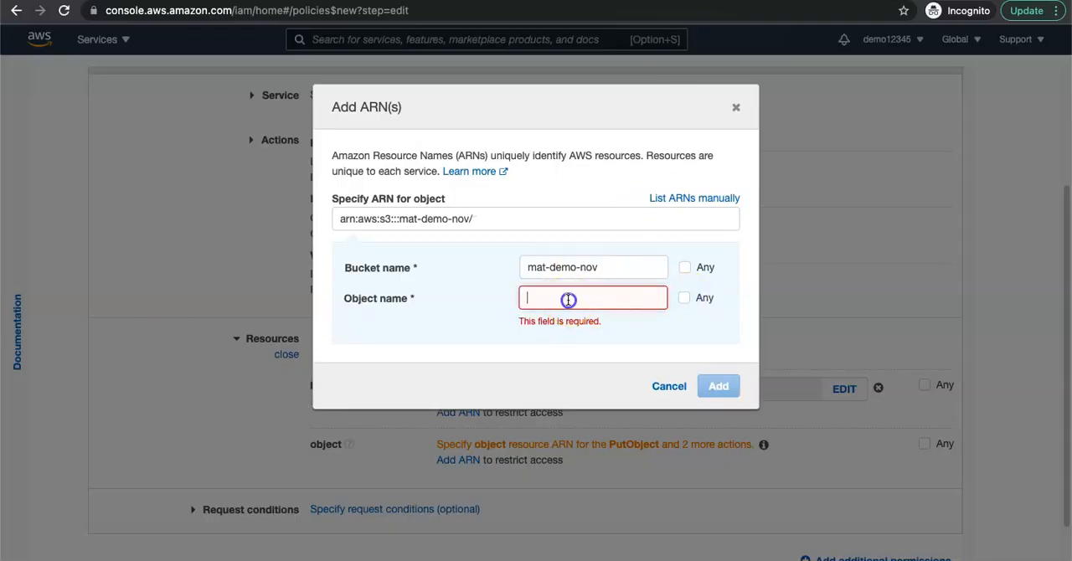
text(snowpipe)
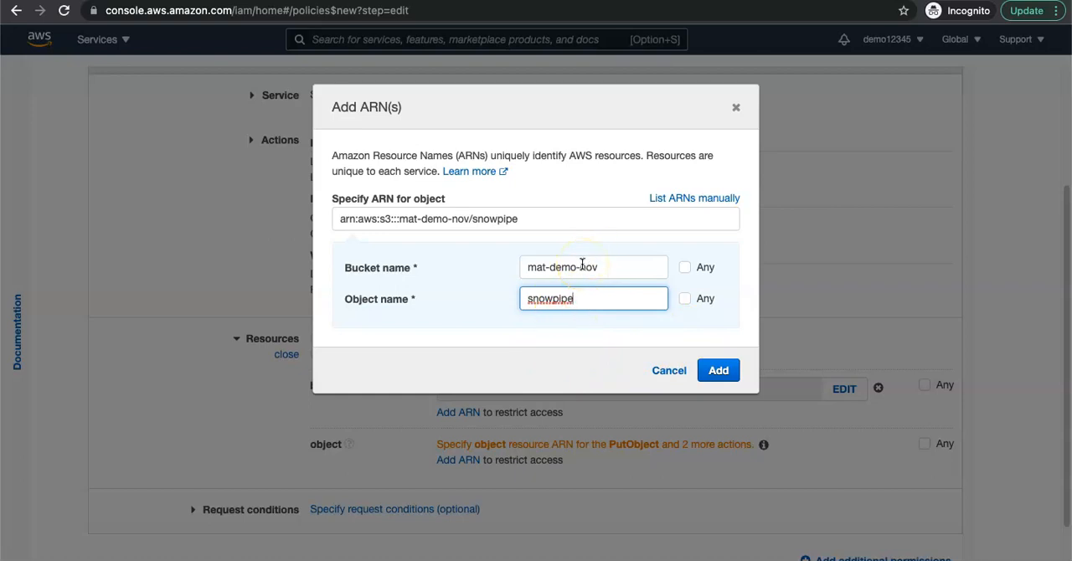
Step: Allow any object name in the mat-demo-nov bucket and add the object ARN to the policy
click(685, 298)
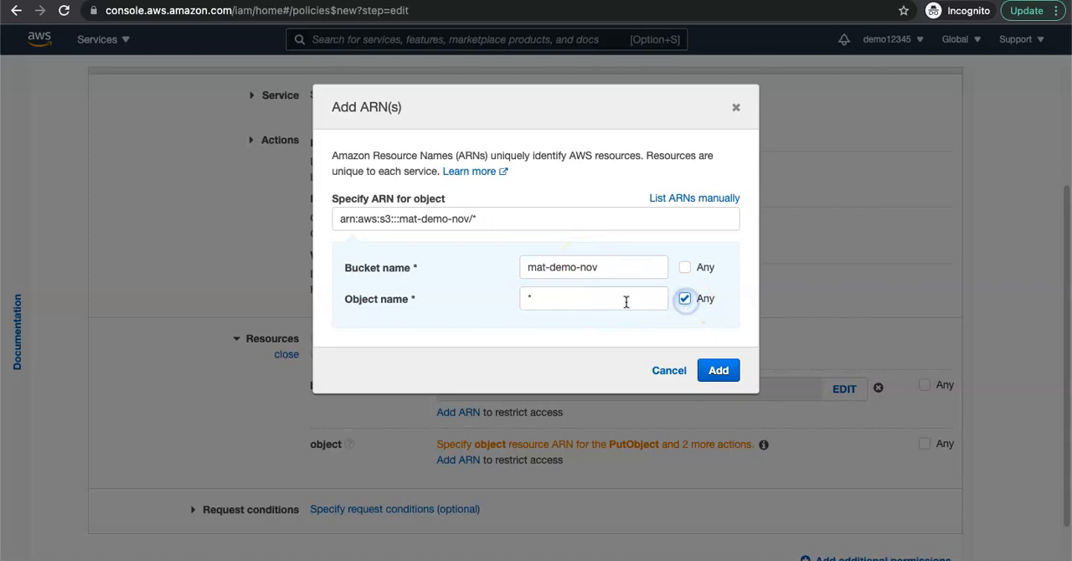
click(718, 370)
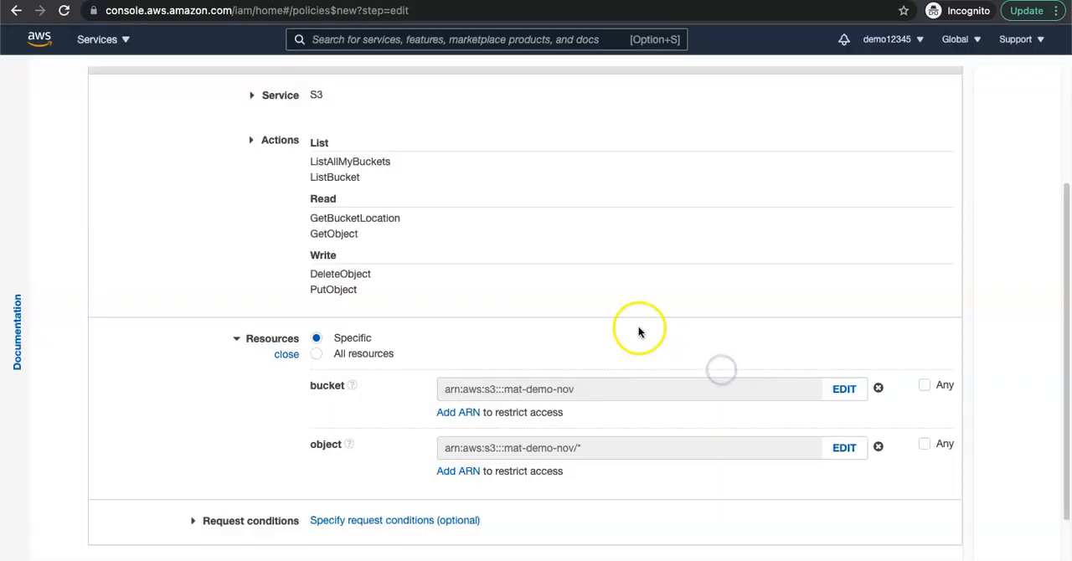
scroll(634, 329, down, 2)
scroll(532, 195, up, 5)
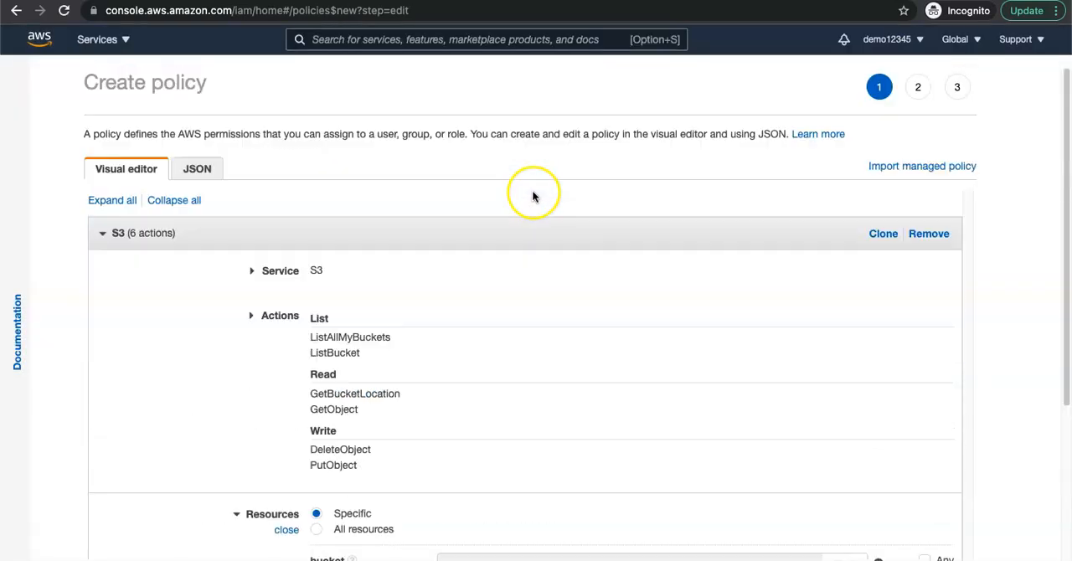
Step: Collapse the S3 permissions and add another permission block for the SNS service
click(284, 236)
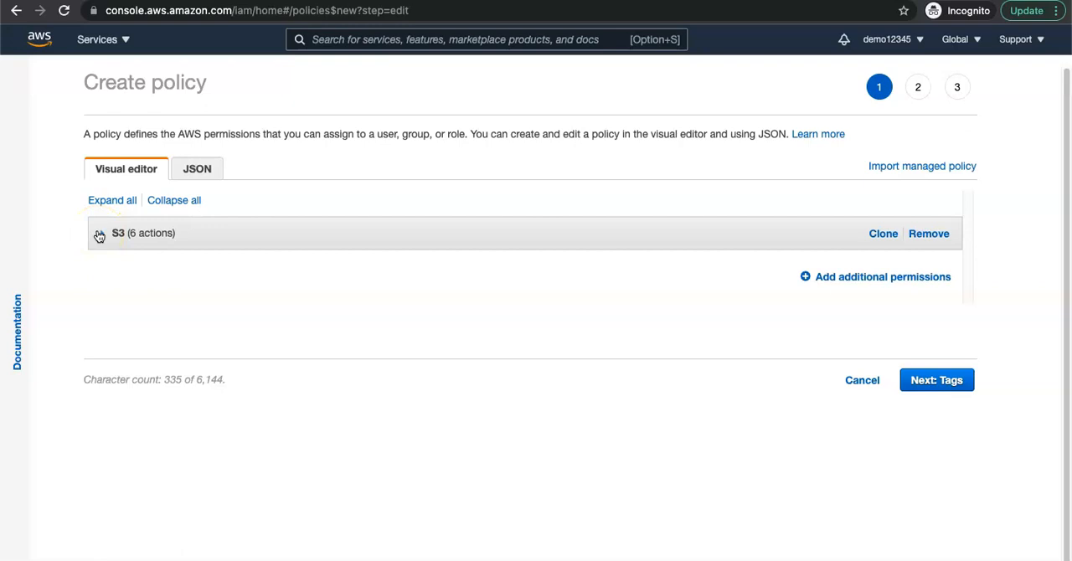
click(830, 278)
click(321, 303)
click(367, 308)
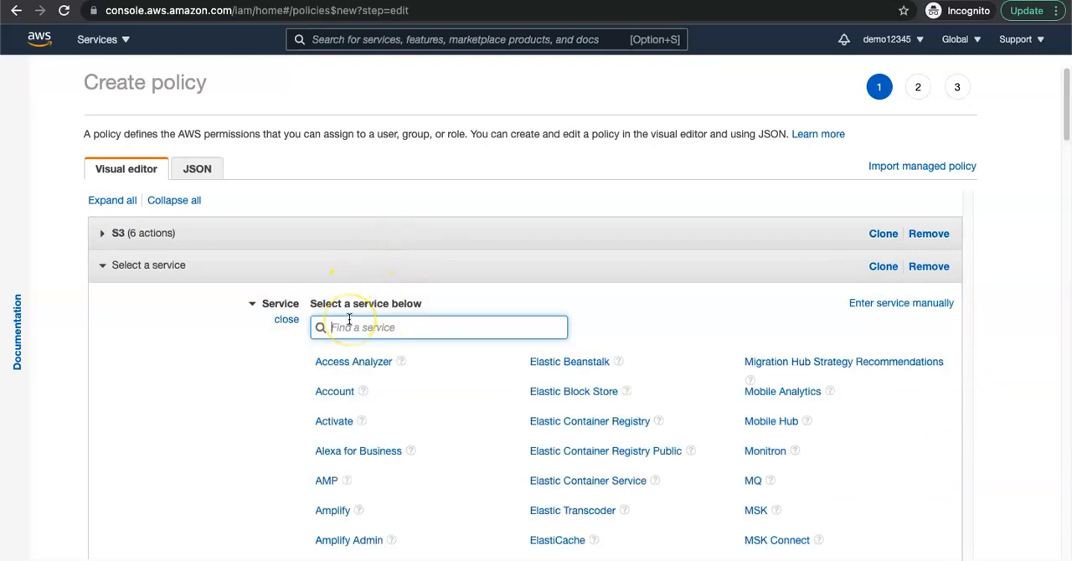
text(SNS)
click(326, 365)
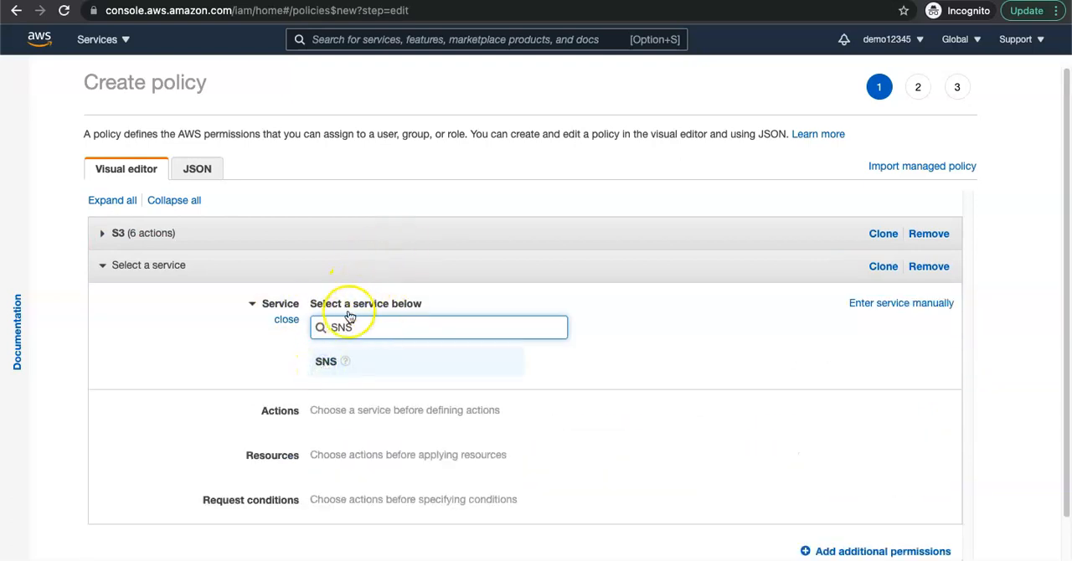
Step: Allow the SNS list action ListTopics and the read actions GetSMSAttributes and GetTopicAttributes
scroll(426, 471, down, 1)
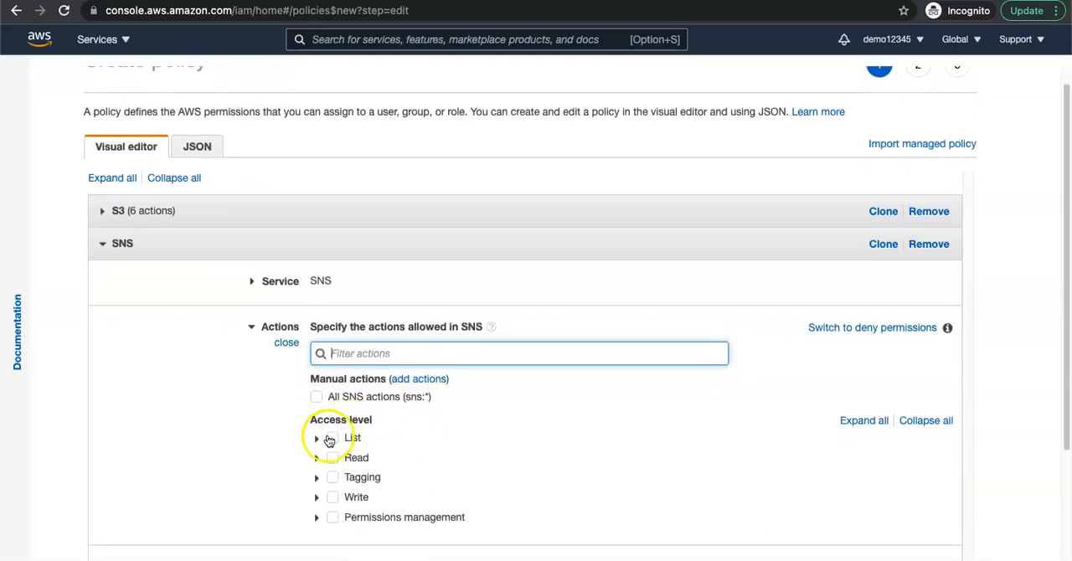
click(318, 441)
scroll(471, 447, down, 1)
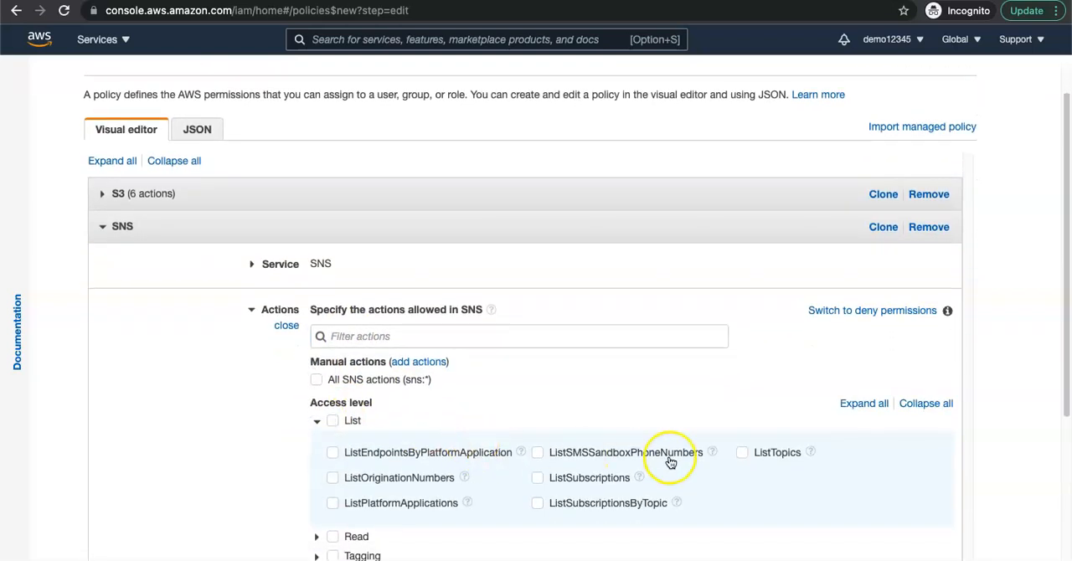
scroll(670, 460, down, 4)
click(742, 346)
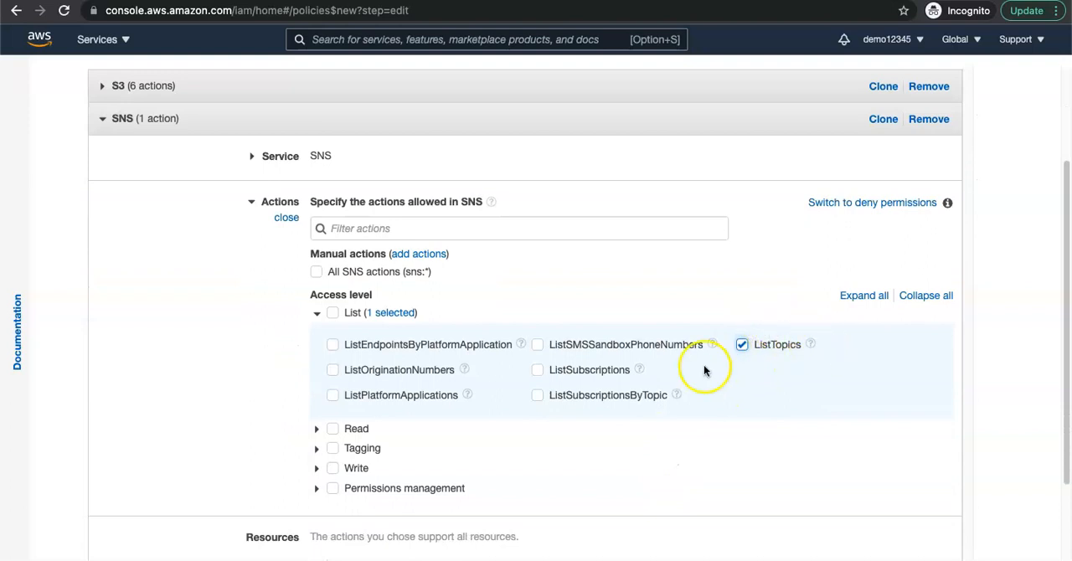
click(317, 429)
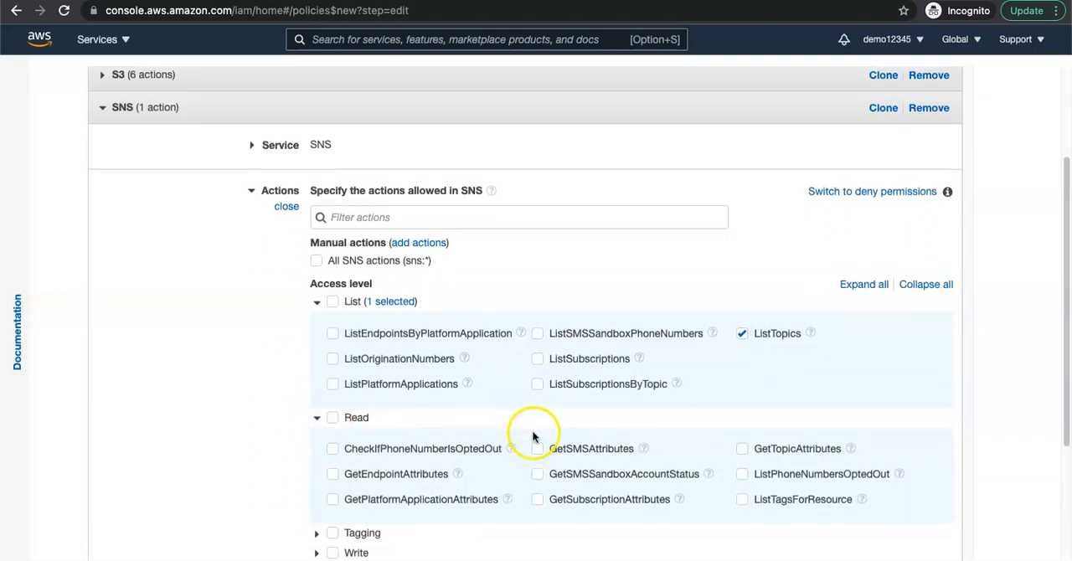
scroll(531, 436, down, 5)
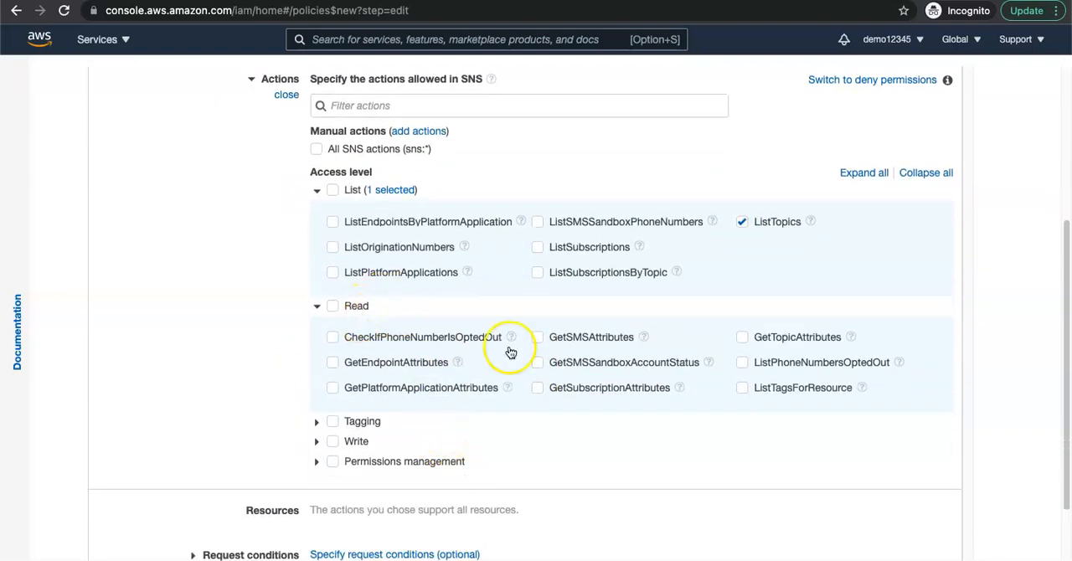
click(743, 339)
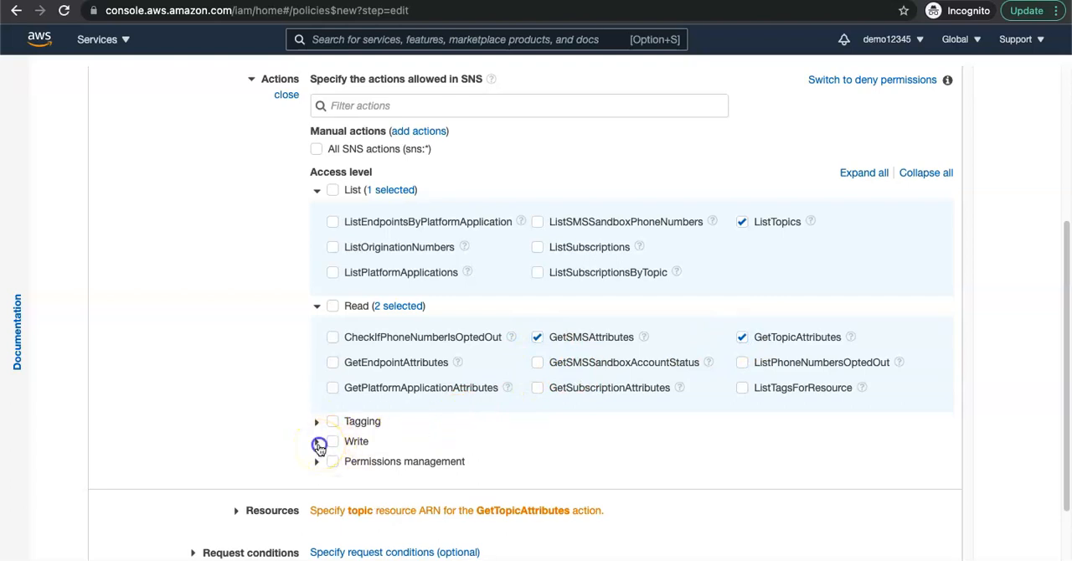
Step: Allow the SNS write actions Publish, Subscribe and Unsubscribe, and check the permissions management actions
click(318, 444)
scroll(494, 447, down, 3)
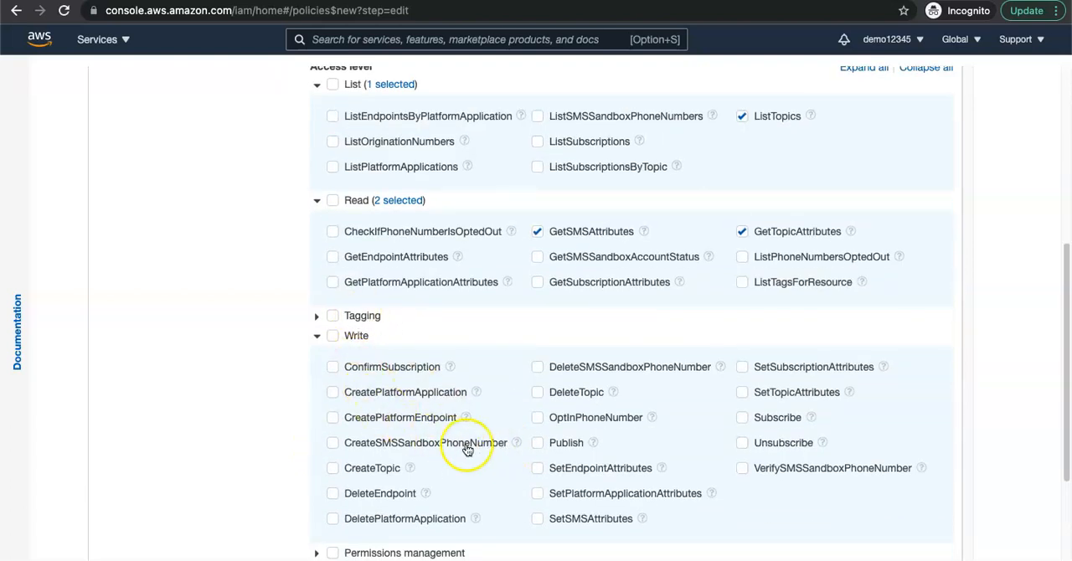
scroll(467, 449, down, 1)
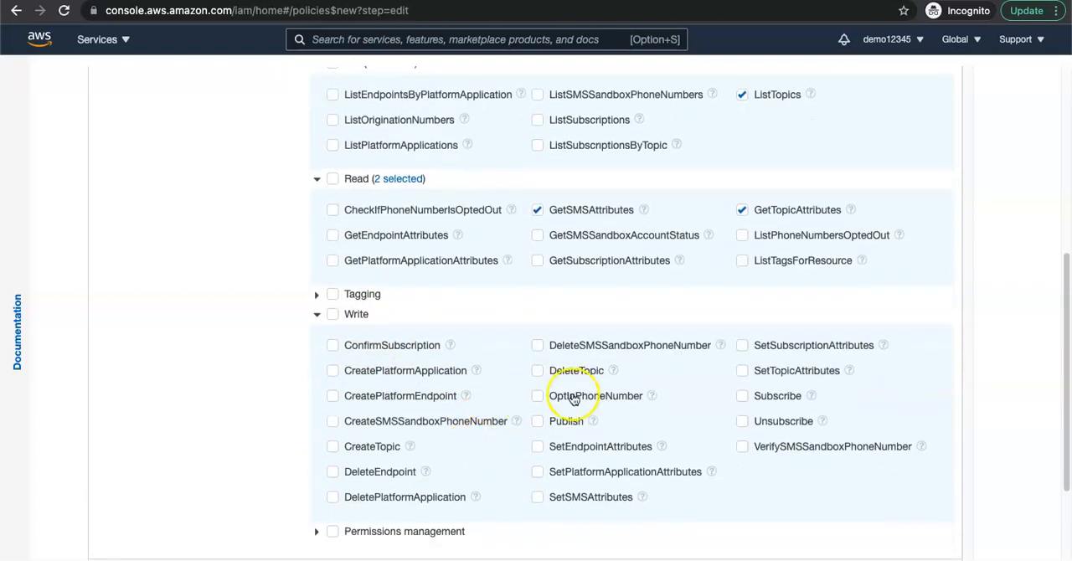
click(537, 423)
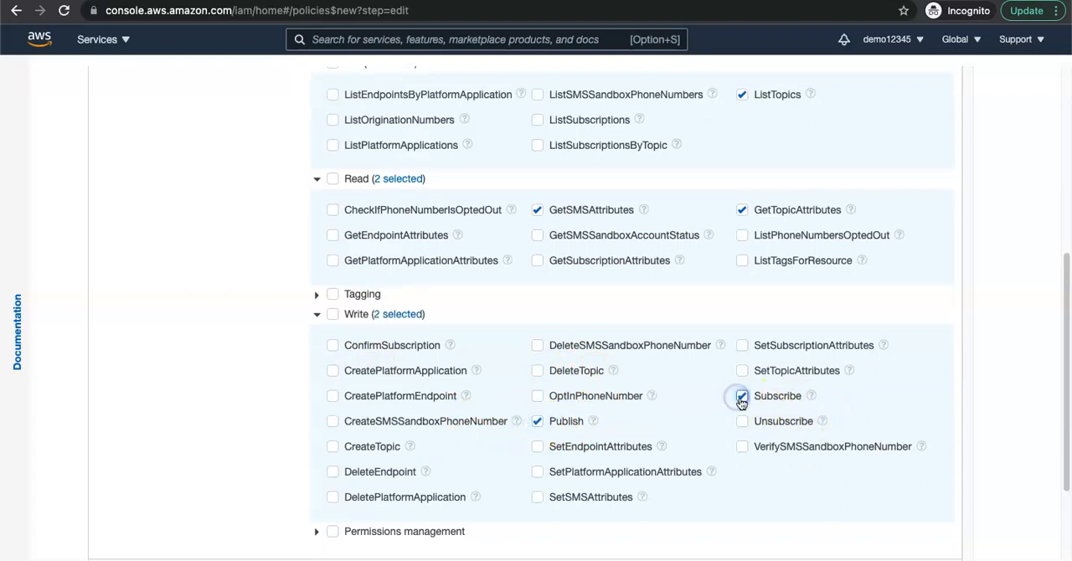
scroll(699, 452, down, 1)
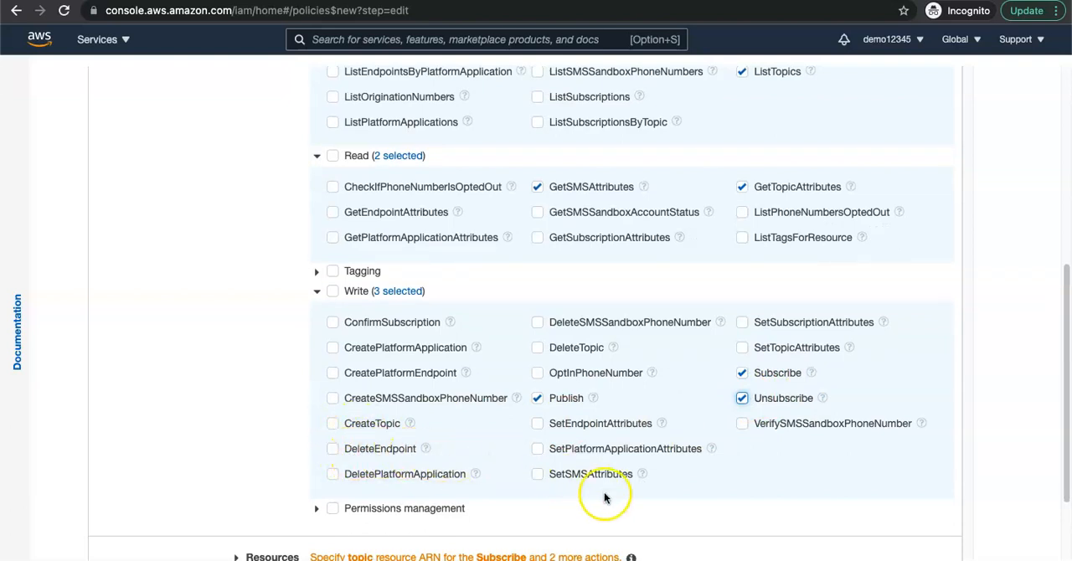
scroll(590, 452, down, 3)
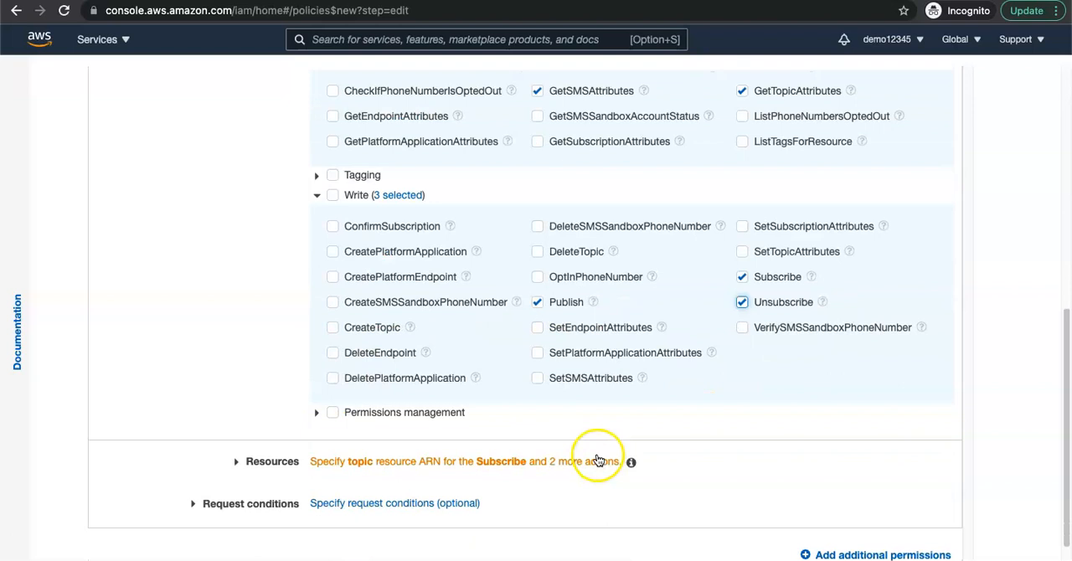
click(316, 387)
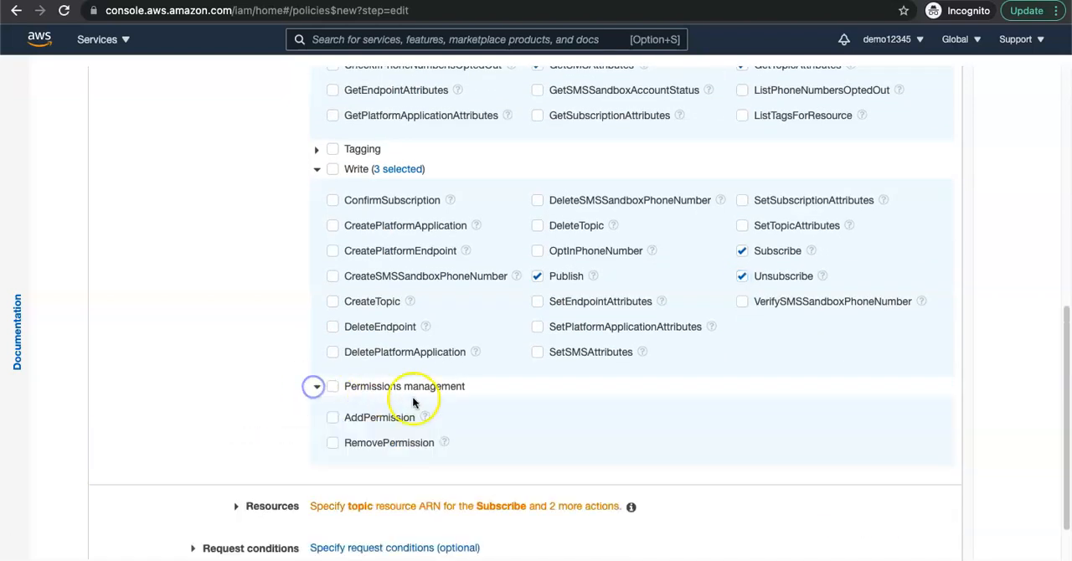
scroll(408, 381, down, 3)
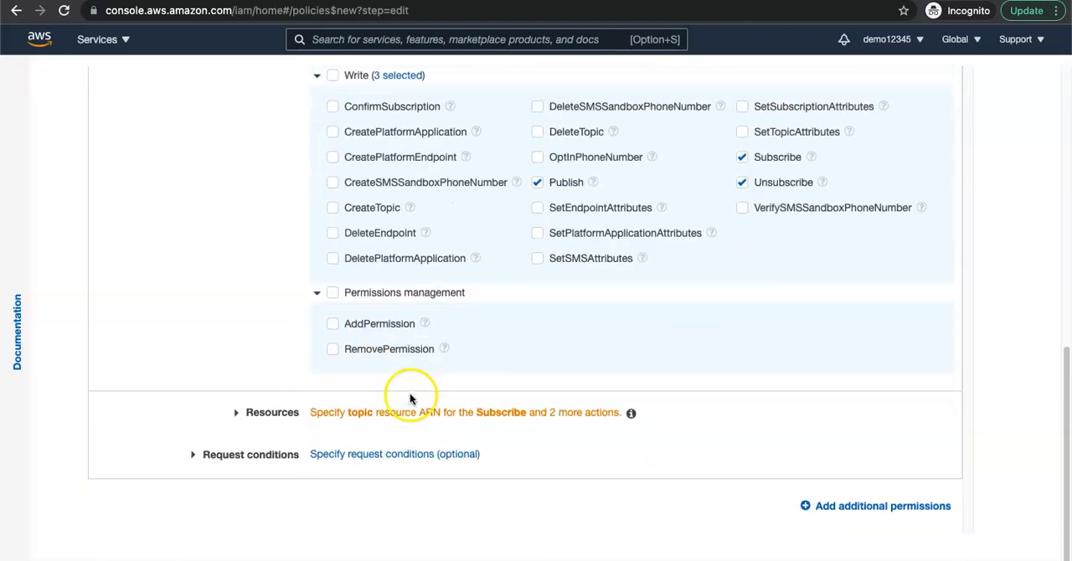
Step: Restrict the SNS permissions to the mat-demo-nov-sns topic by adding its ARN copied from the topic's details page
click(360, 385)
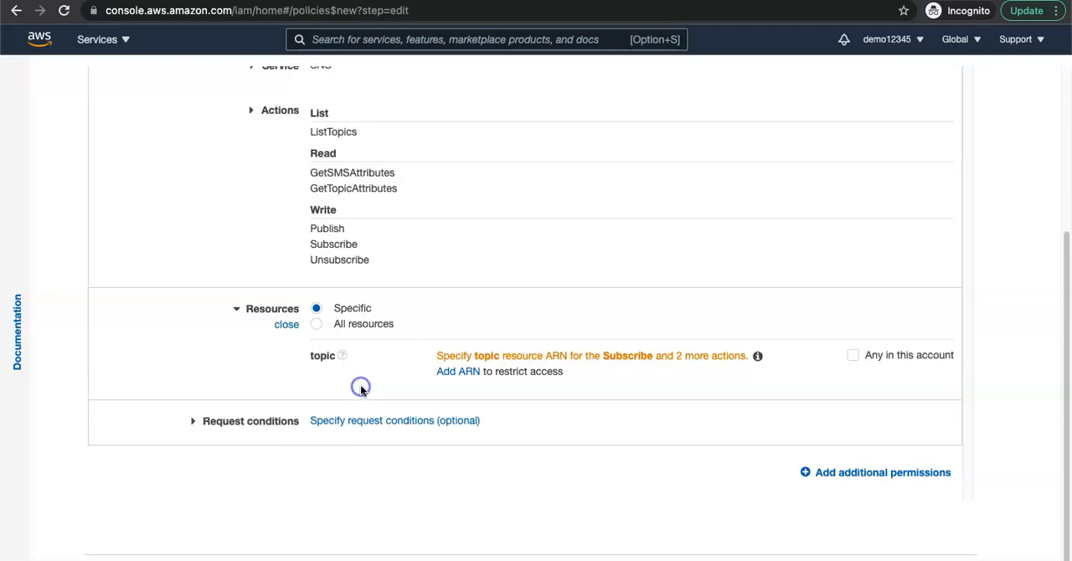
click(469, 378)
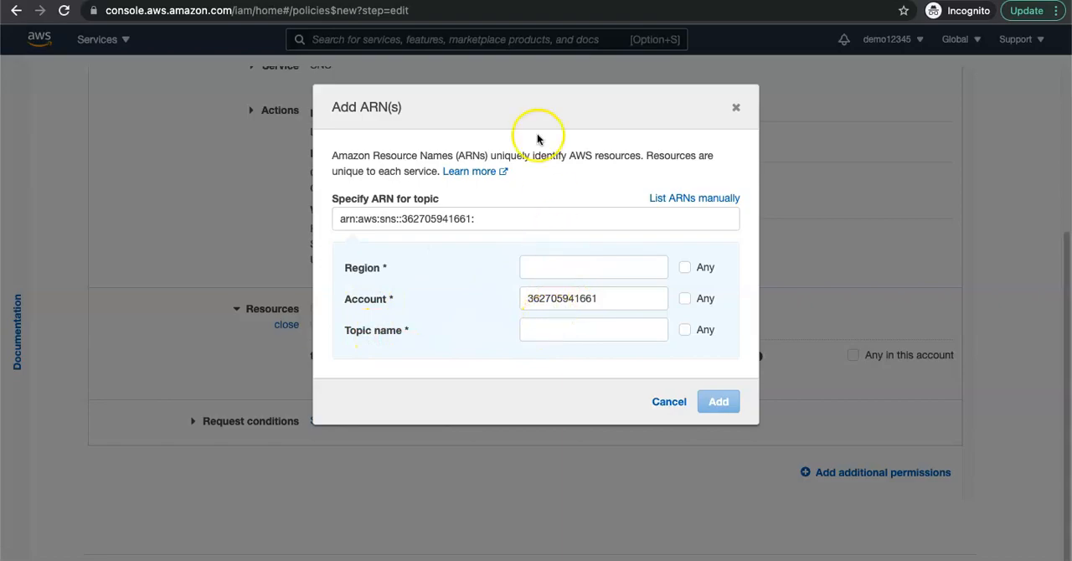
click(461, 1)
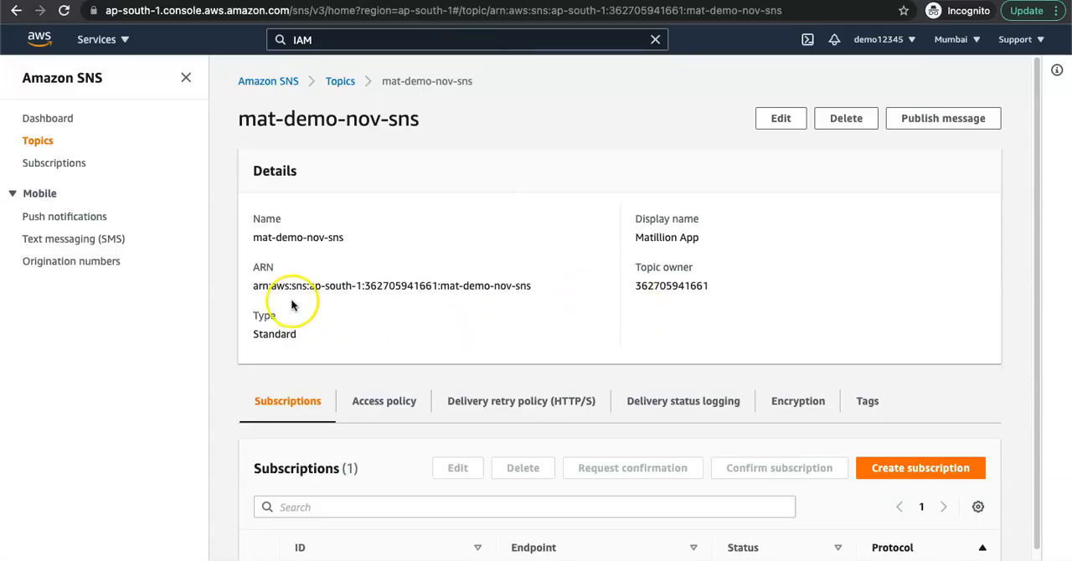
drag(254, 287, 520, 283)
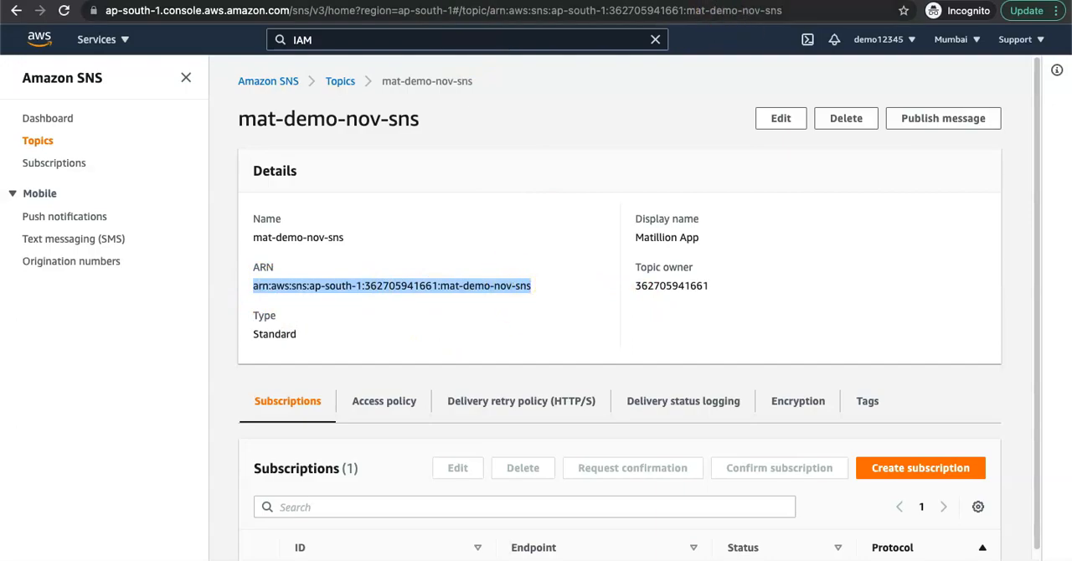
click(720, 1)
drag(500, 223, 329, 220)
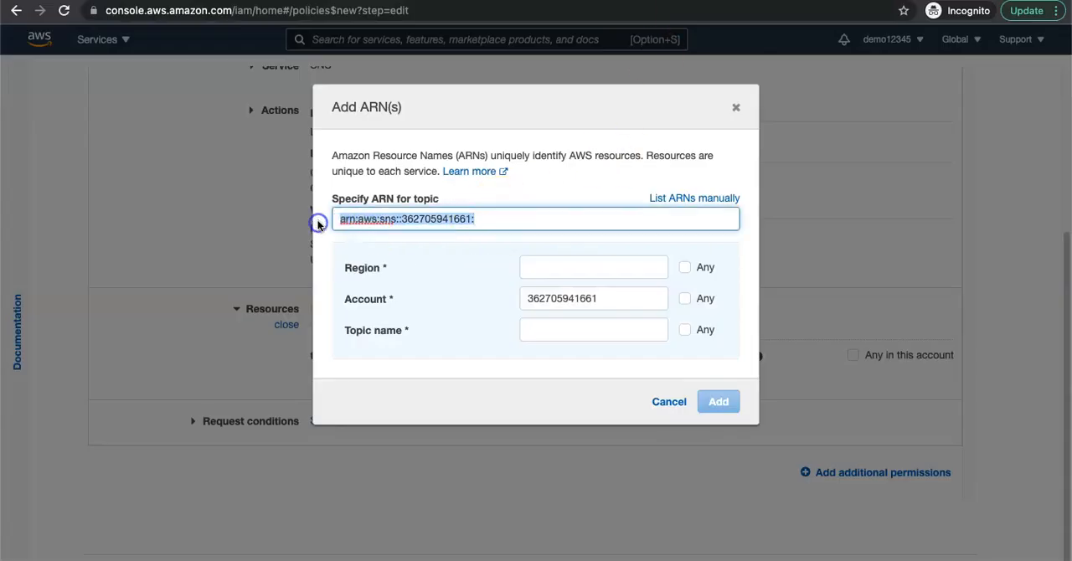
key(super+v)
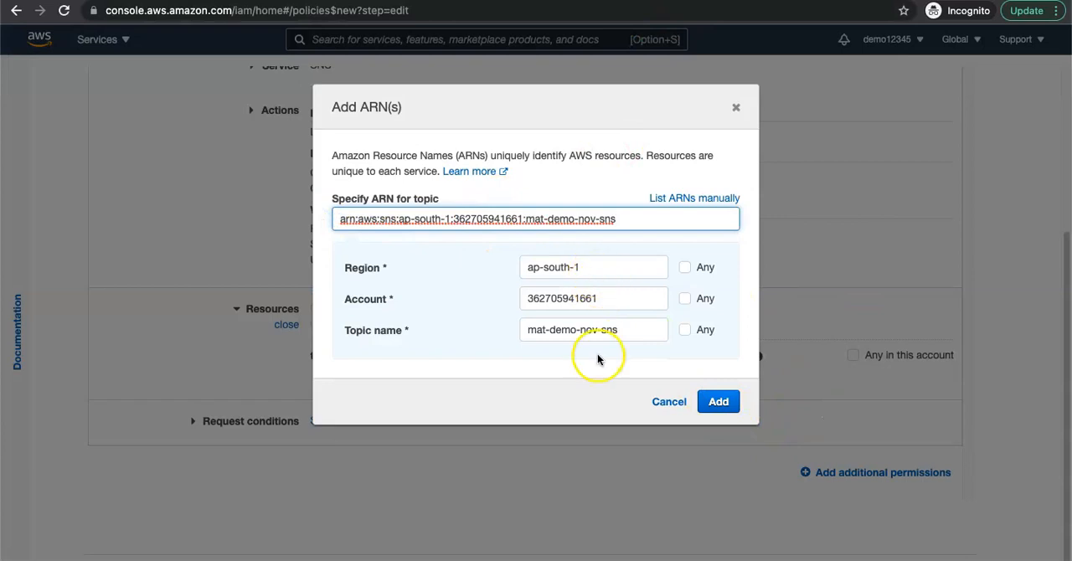
click(719, 403)
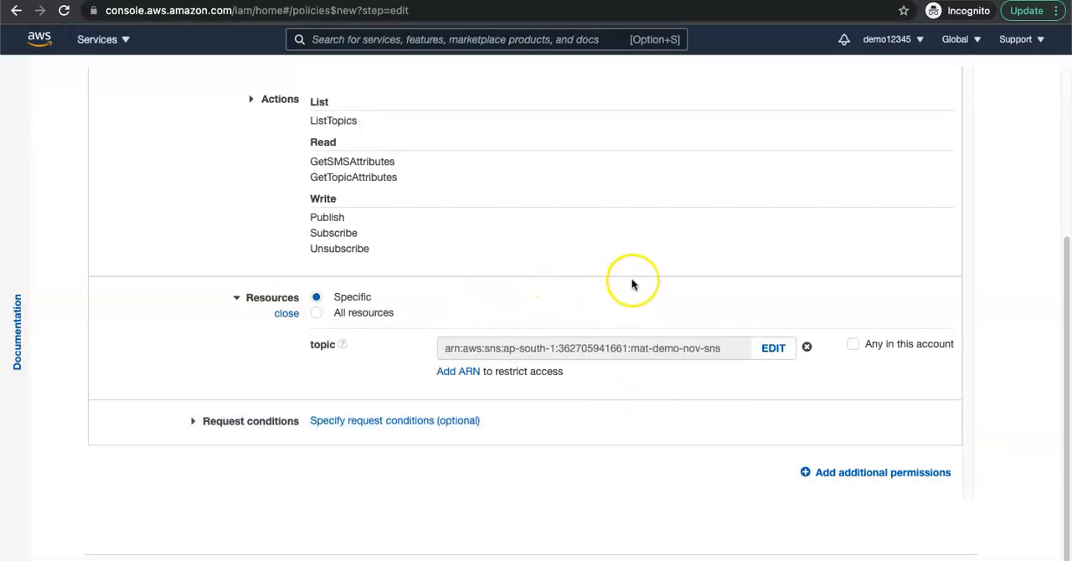
Step: Collapse the SNS permissions and add another permission block for the SQS service
scroll(630, 288, up, 3)
click(327, 260)
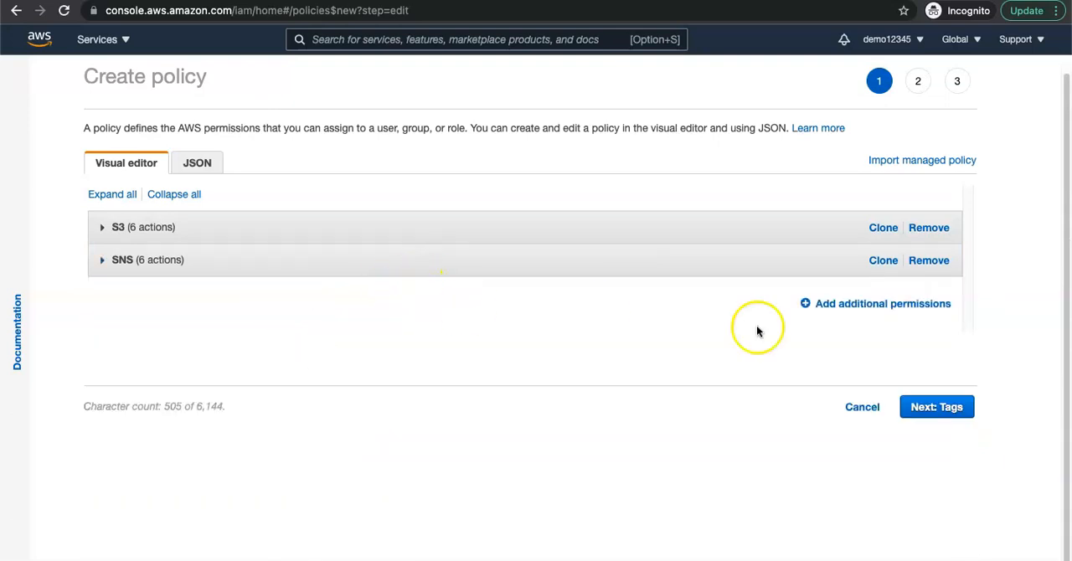
click(836, 305)
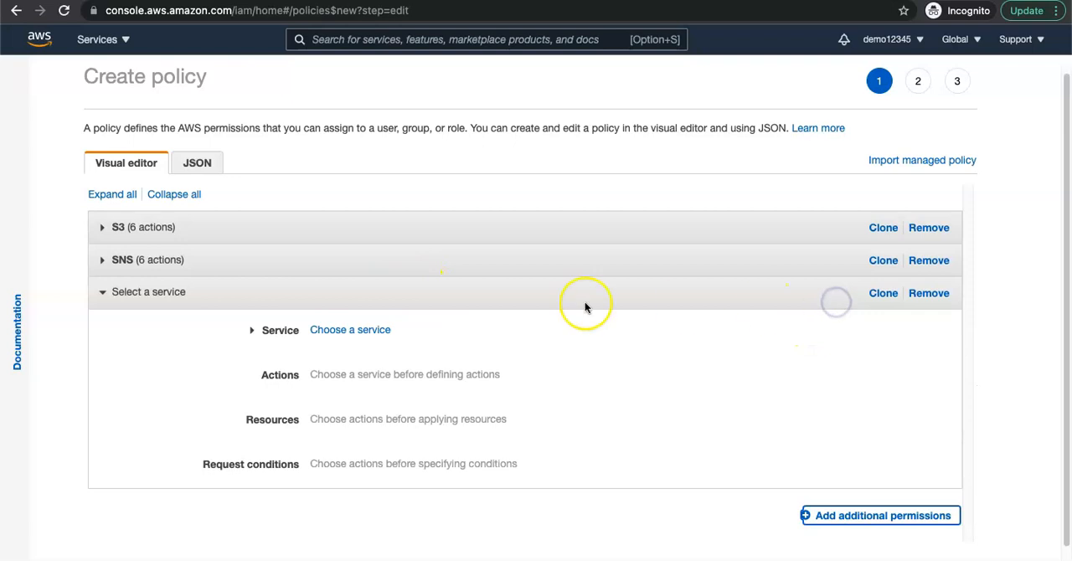
click(367, 332)
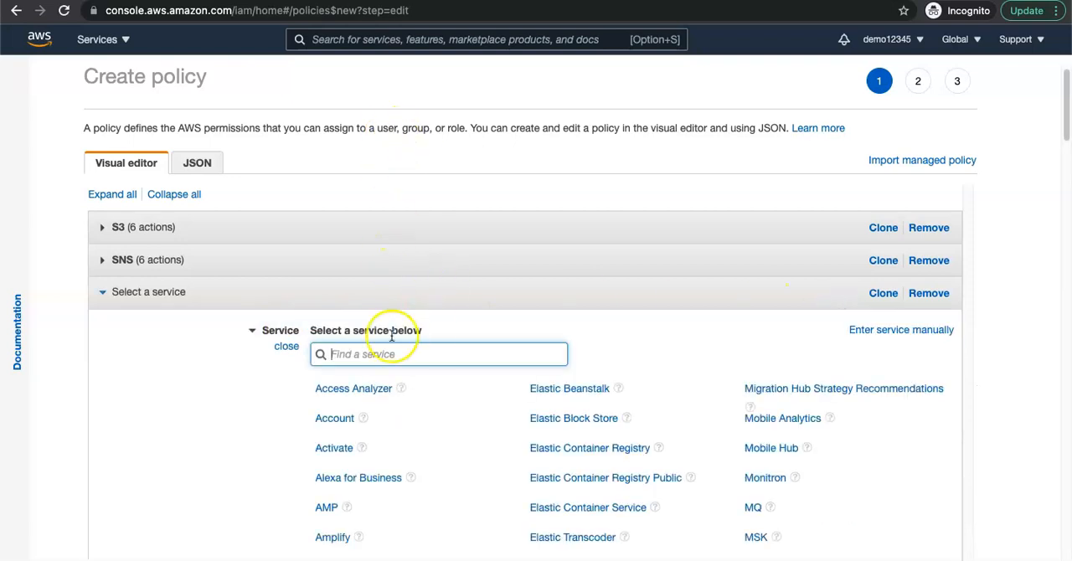
text(SQS)
click(328, 382)
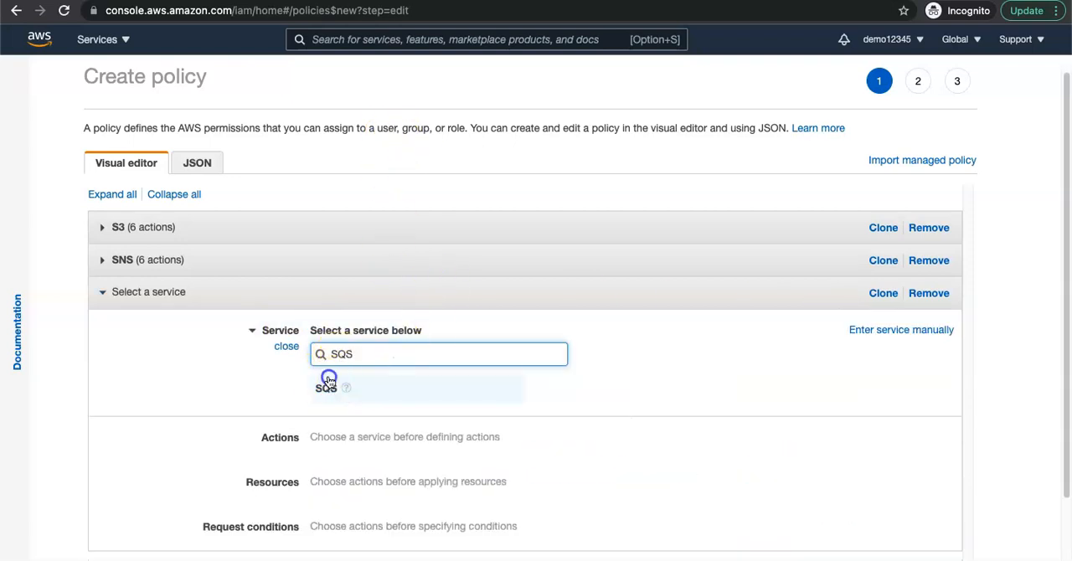
Step: Allow the SQS read actions ListQueues and ReceiveMessage
scroll(447, 376, down, 5)
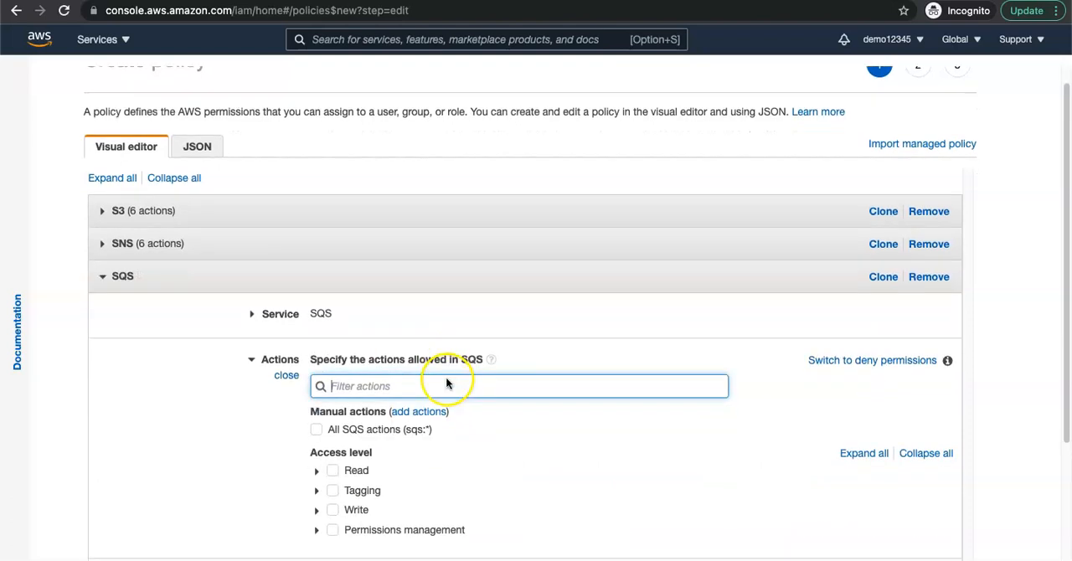
click(316, 267)
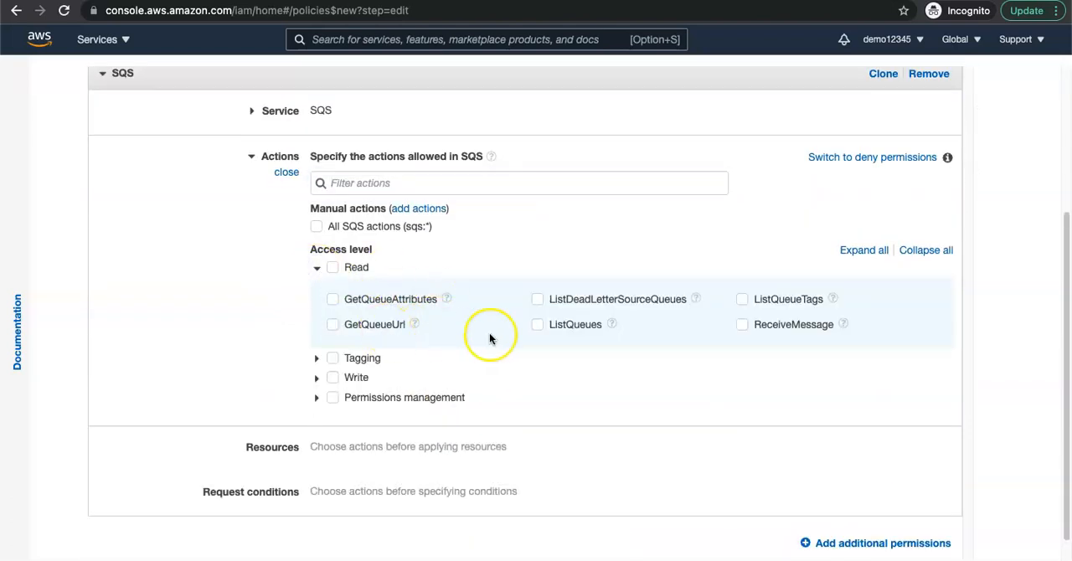
click(538, 328)
scroll(441, 377, down, 1)
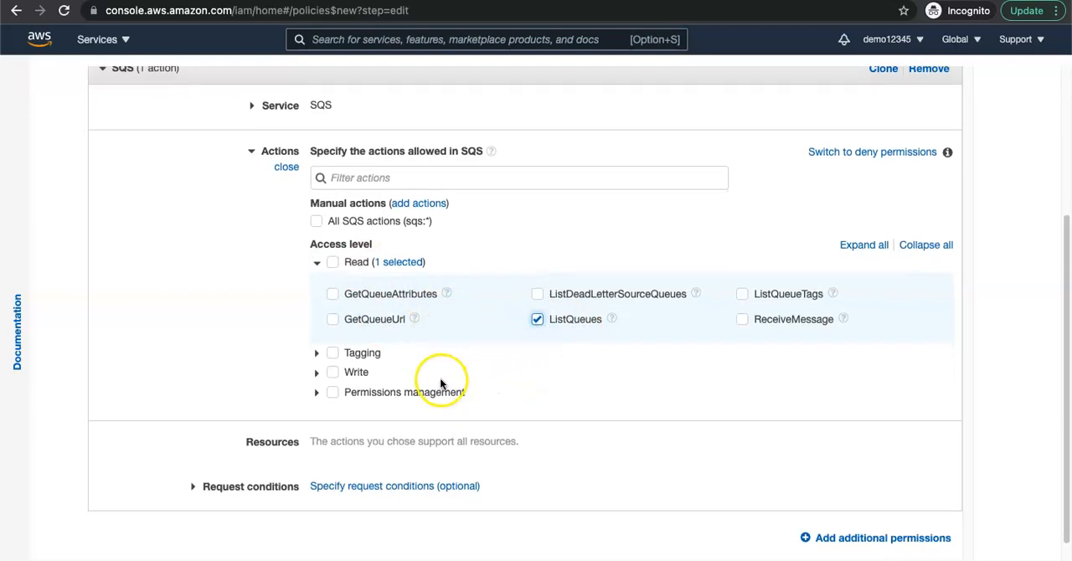
click(740, 317)
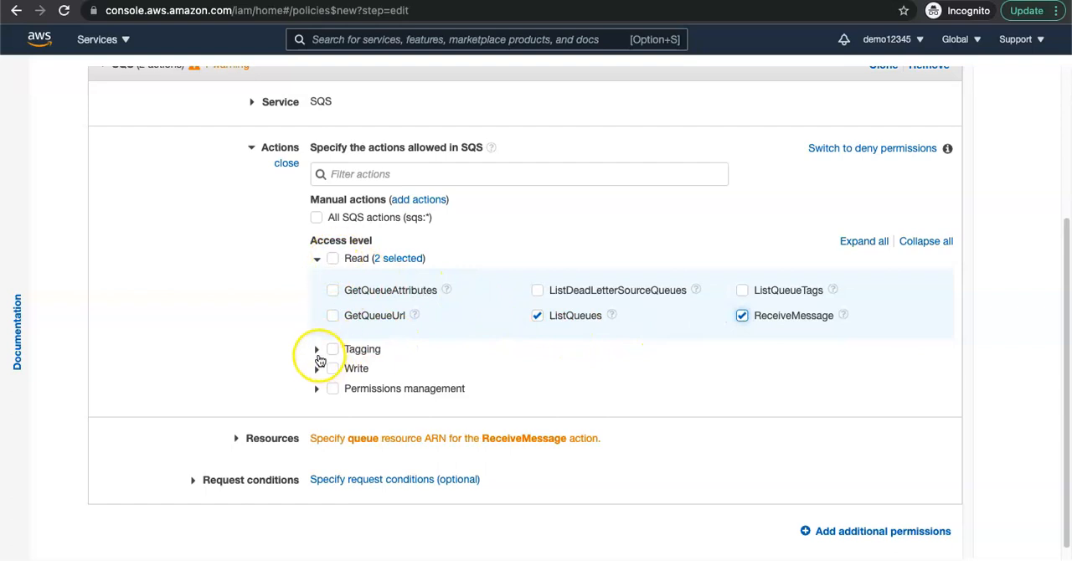
Step: Allow the SQS write action SendMessage and open the resource settings for the queue
click(318, 370)
scroll(486, 392, down, 1)
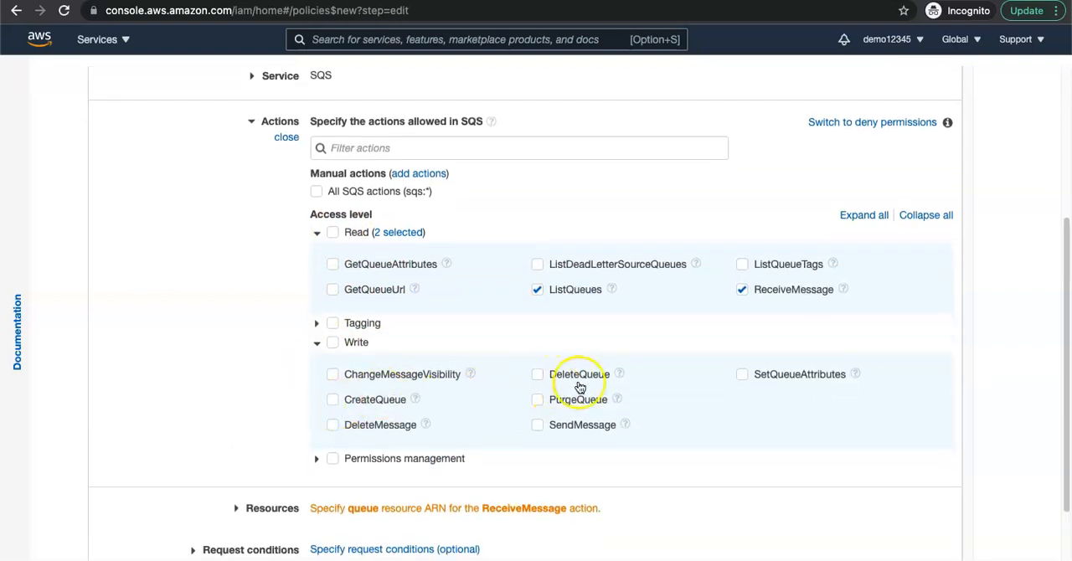
click(537, 425)
scroll(383, 423, down, 1)
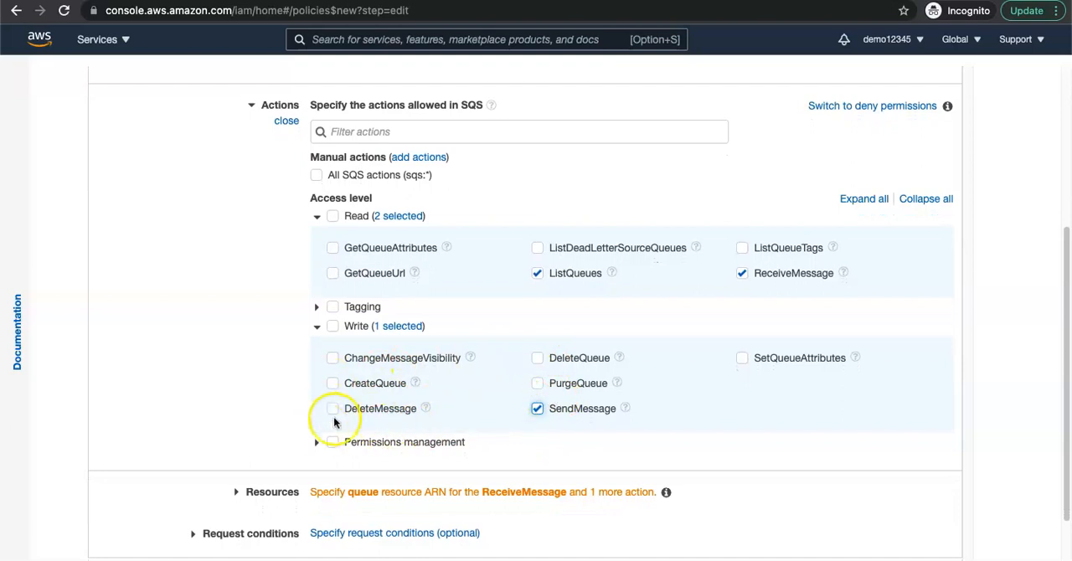
click(318, 443)
scroll(519, 435, down, 5)
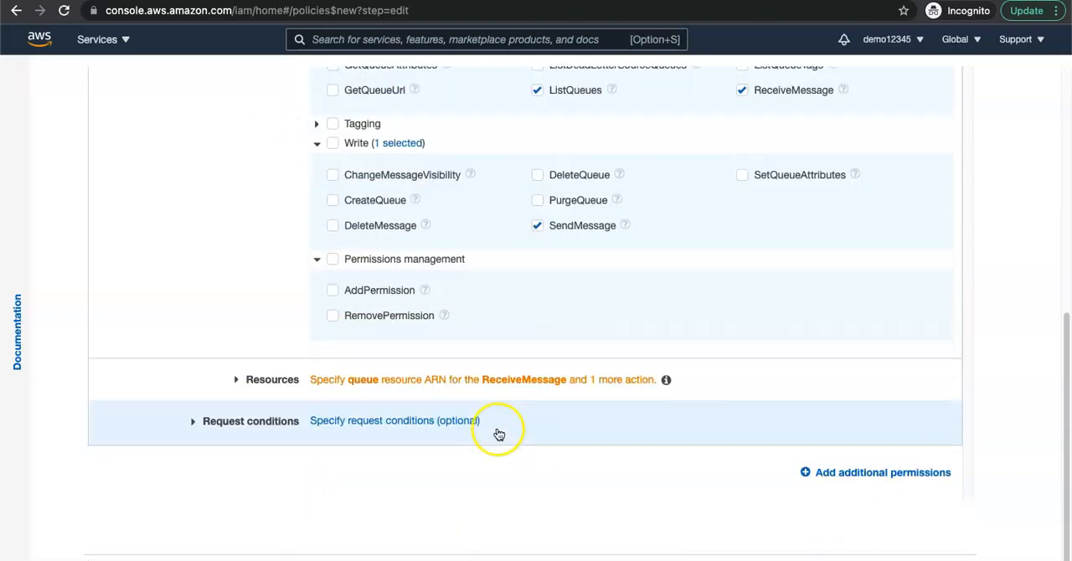
click(435, 381)
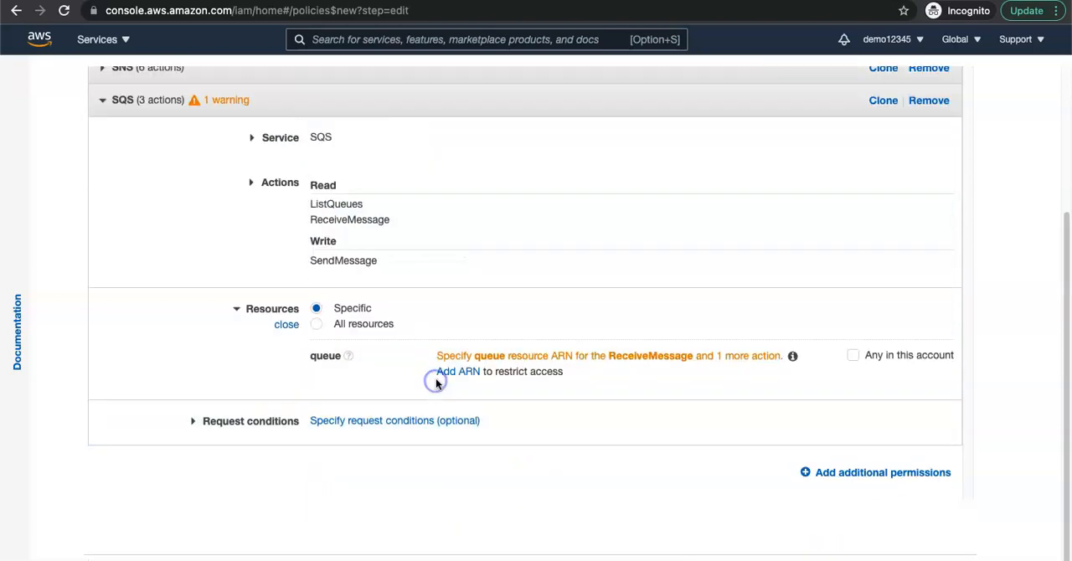
Step: Restrict the SQS permissions to the mat-demo-nov-sqs queue by adding its ARN copied from the queue's details page
click(467, 371)
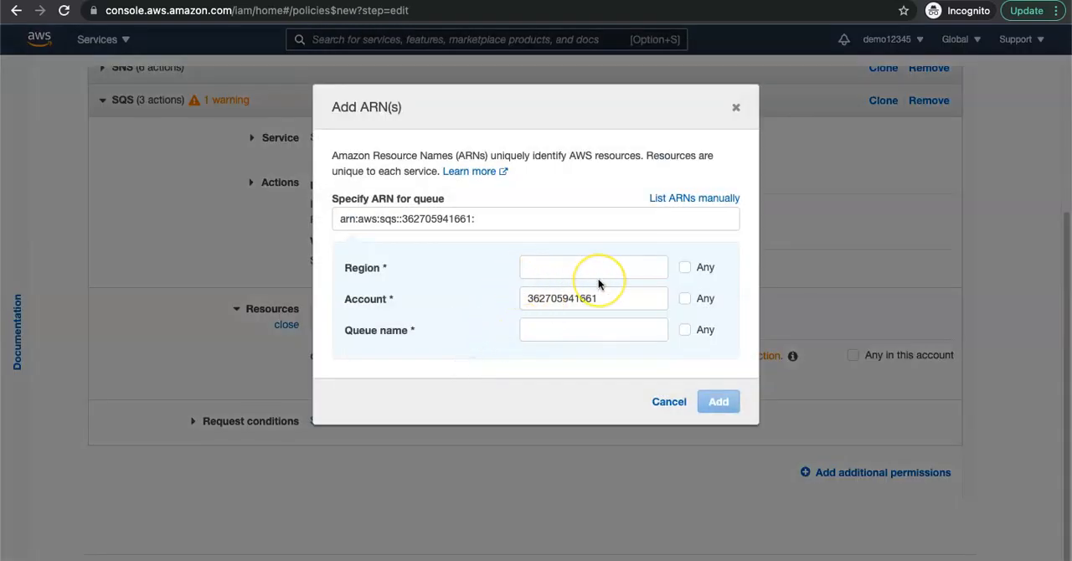
click(504, 242)
click(469, 36)
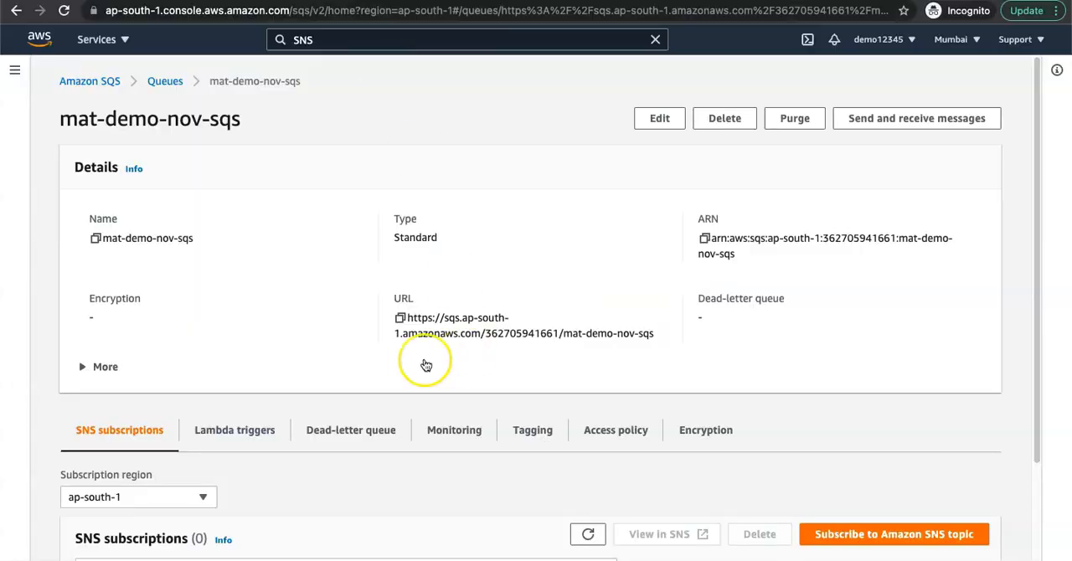
click(400, 318)
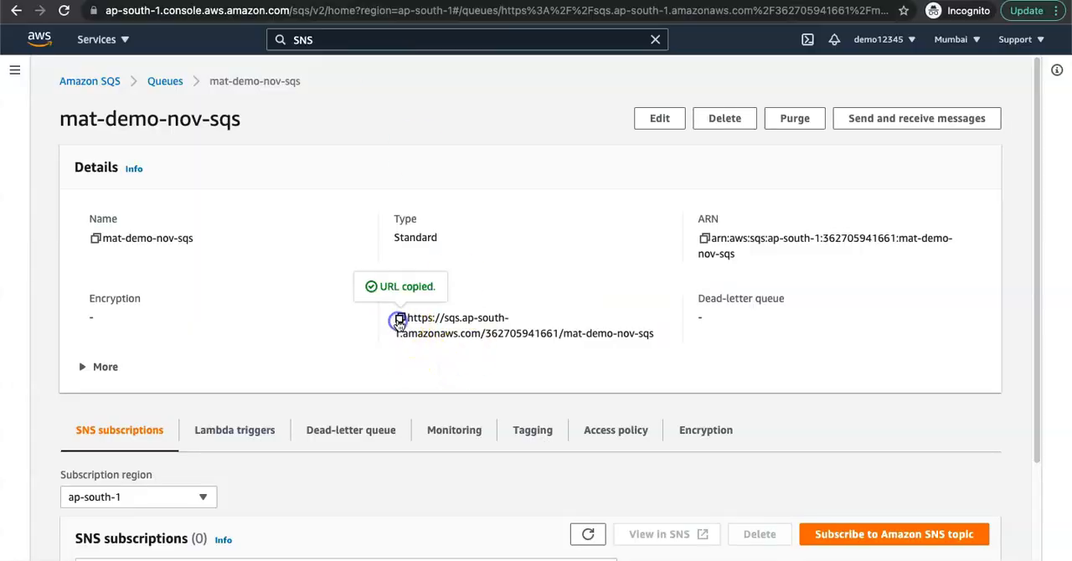
click(705, 240)
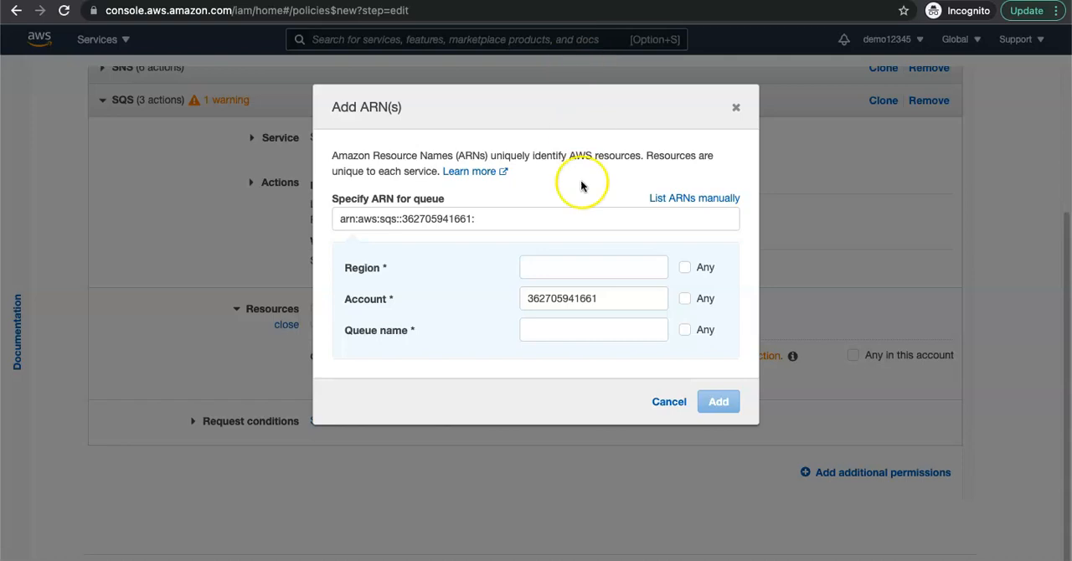
drag(488, 222, 325, 224)
key(super+v)
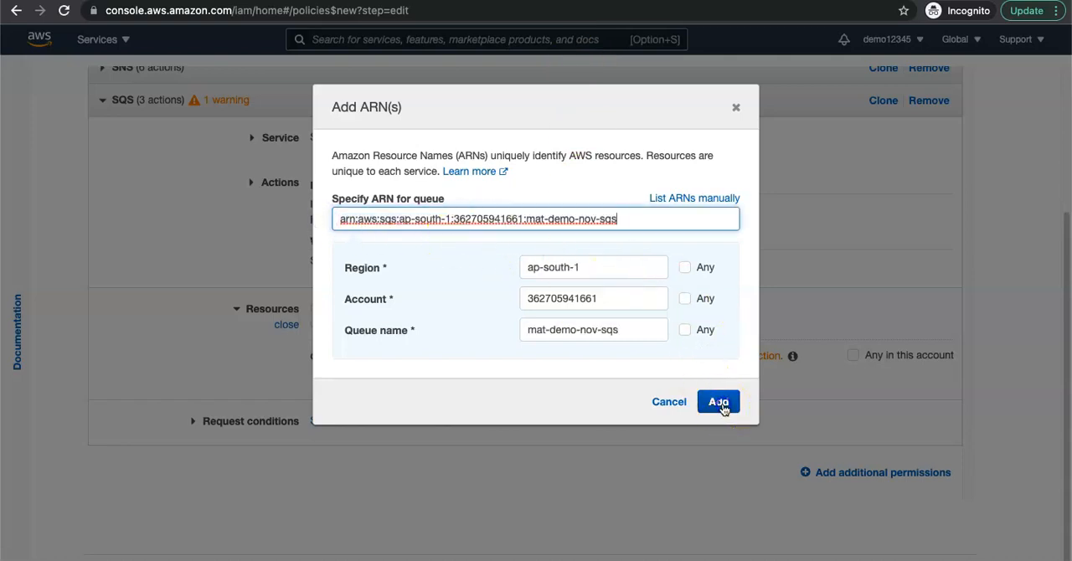
click(720, 403)
Step: Collapse the SQS permissions and add another permission block for the CloudWatch service
scroll(413, 173, up, 1)
click(411, 120)
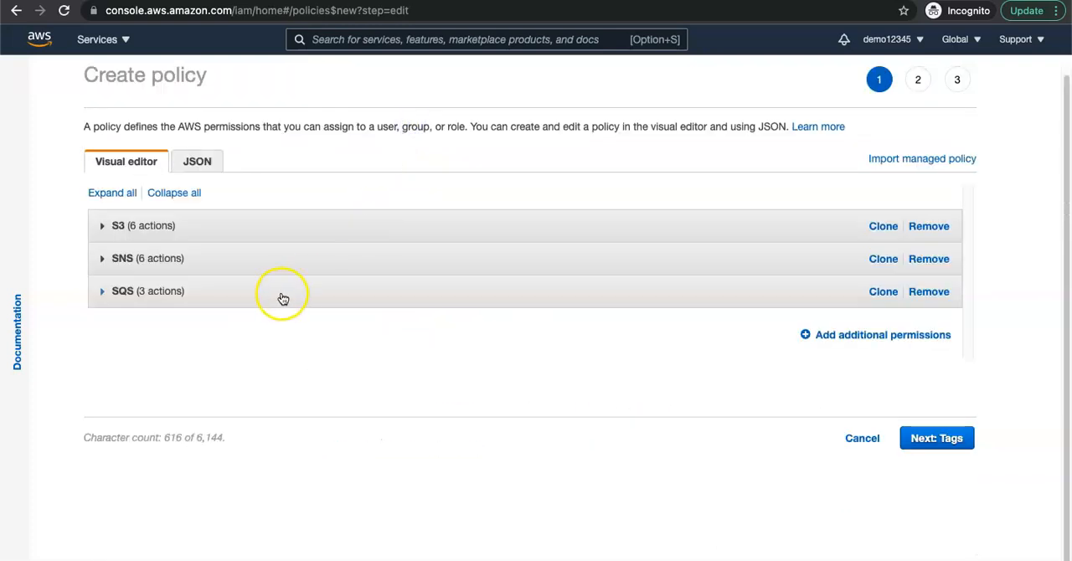
click(810, 334)
click(371, 361)
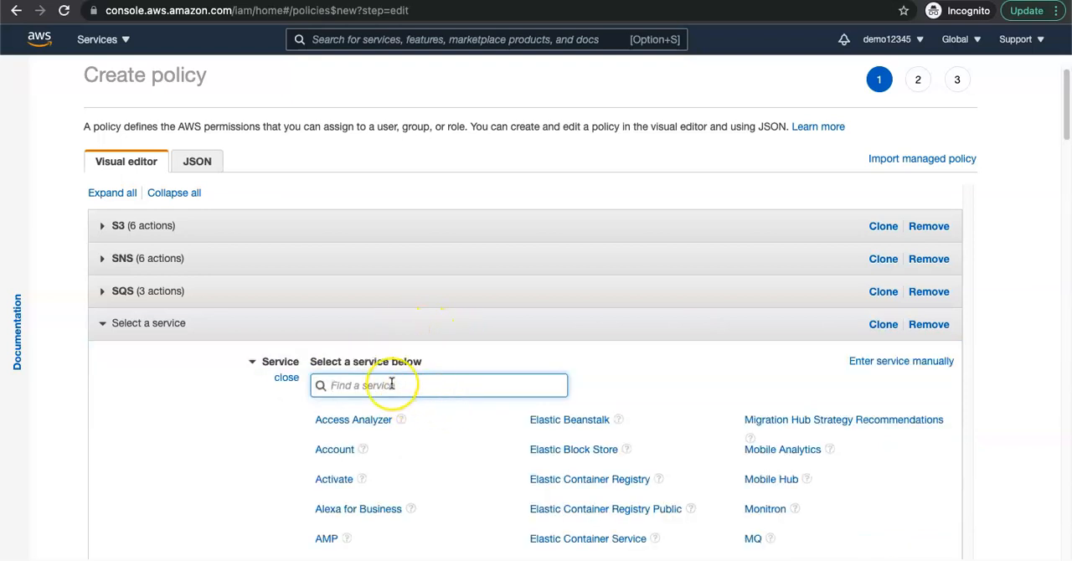
text(Cloud)
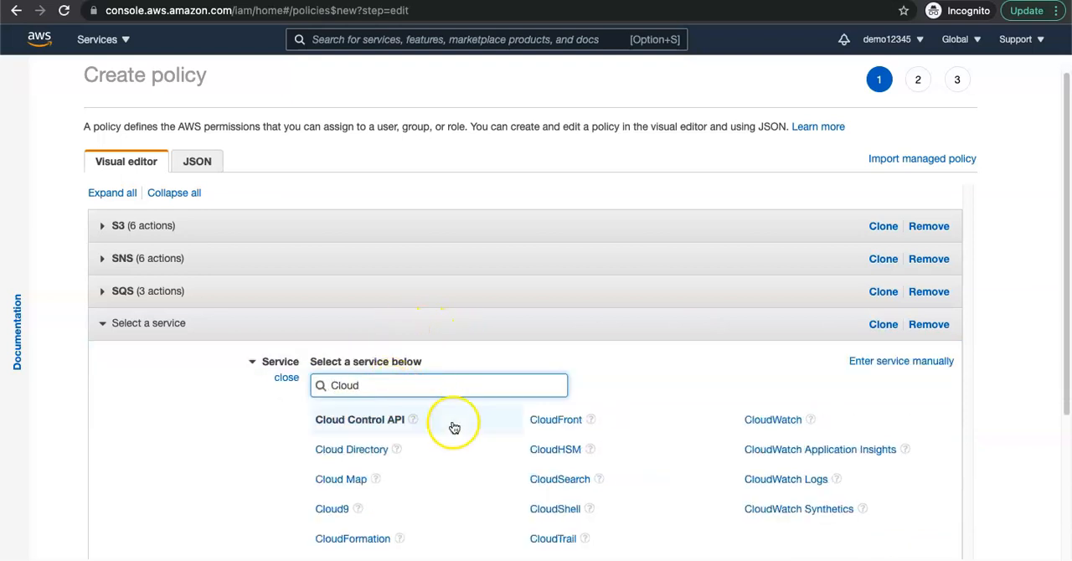
text(wa)
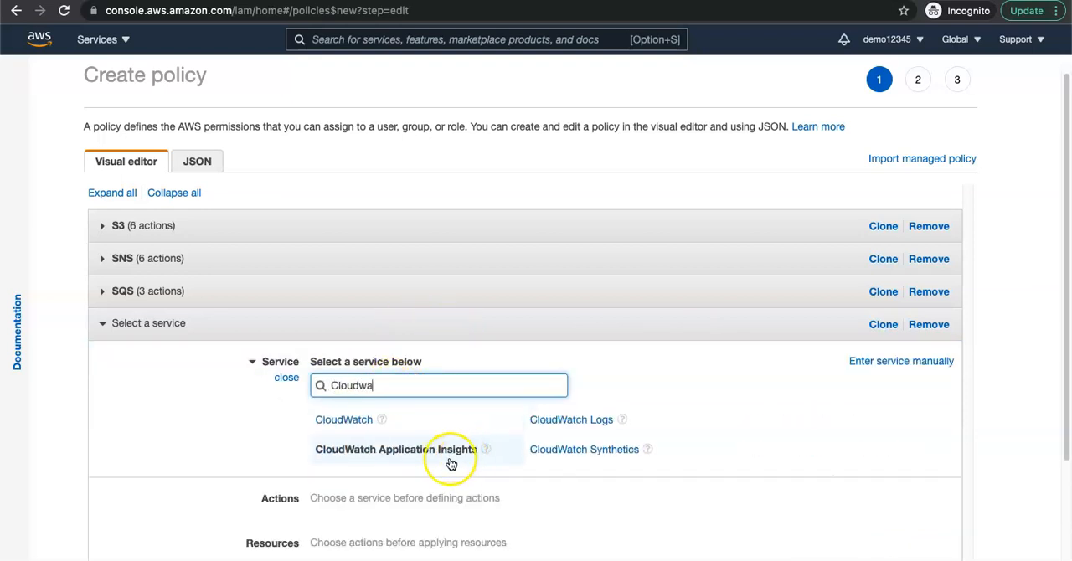
click(359, 427)
Step: Allow the CloudWatch read actions GetDashboard, GetMetricData and DescribeAlarms
scroll(474, 460, down, 5)
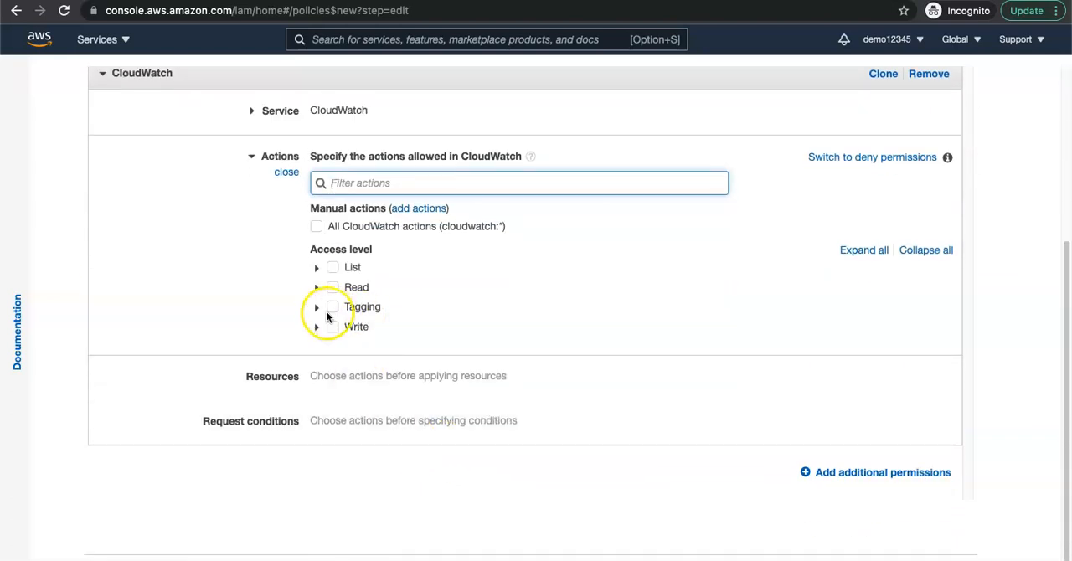
click(316, 288)
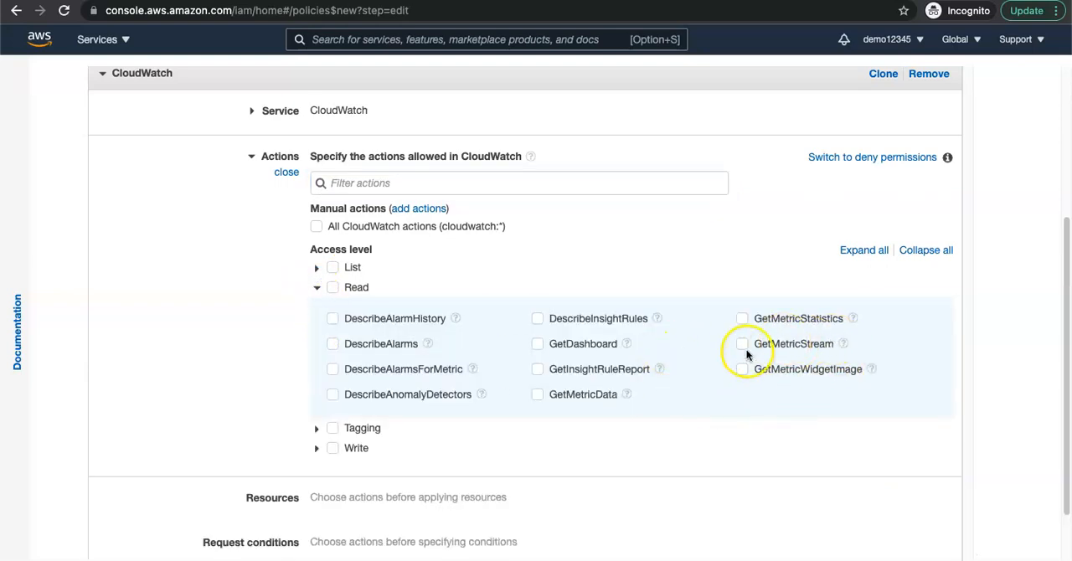
click(535, 344)
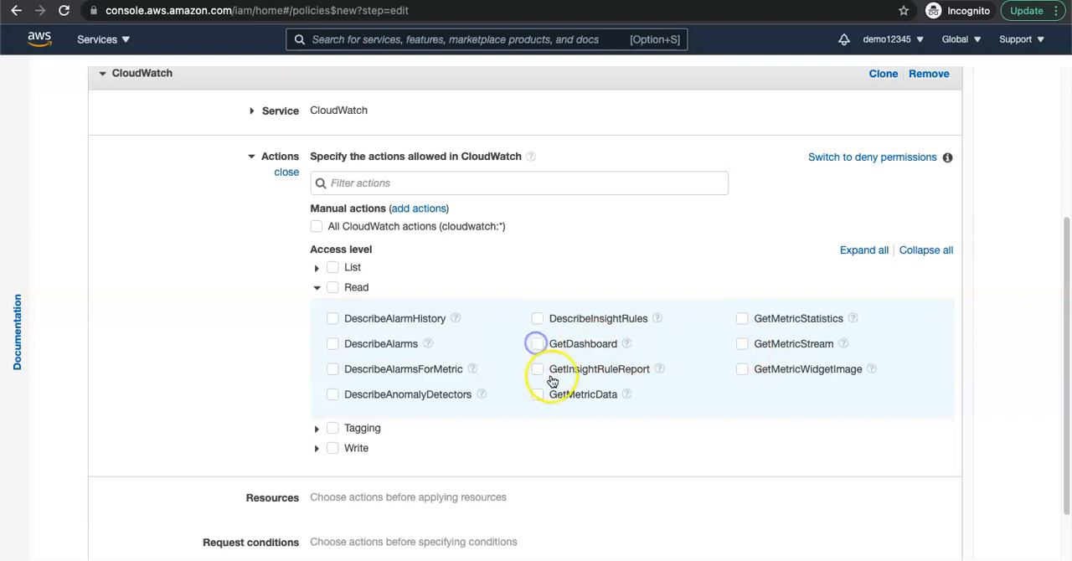
click(536, 394)
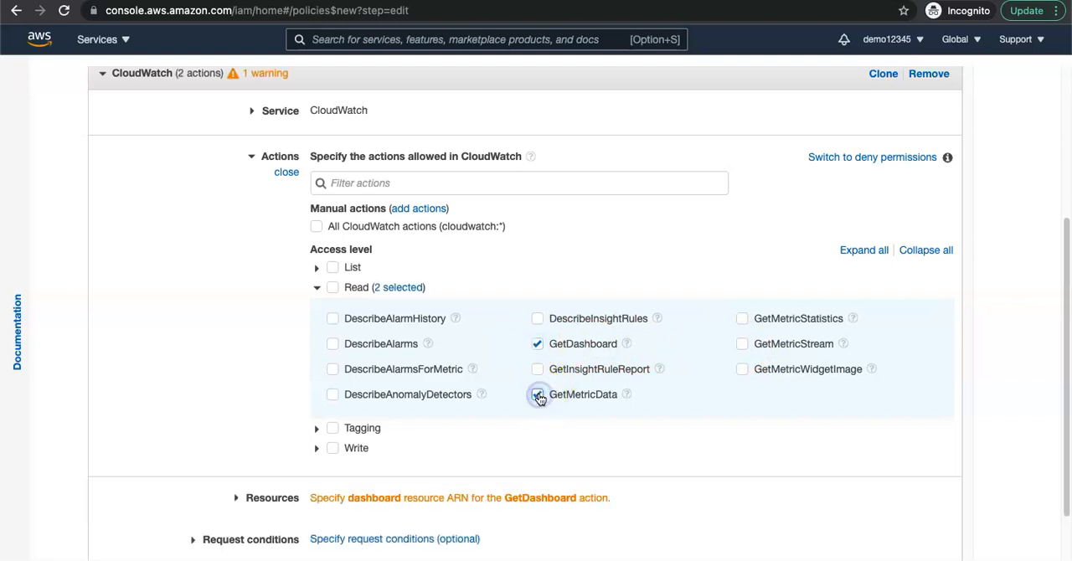
click(332, 344)
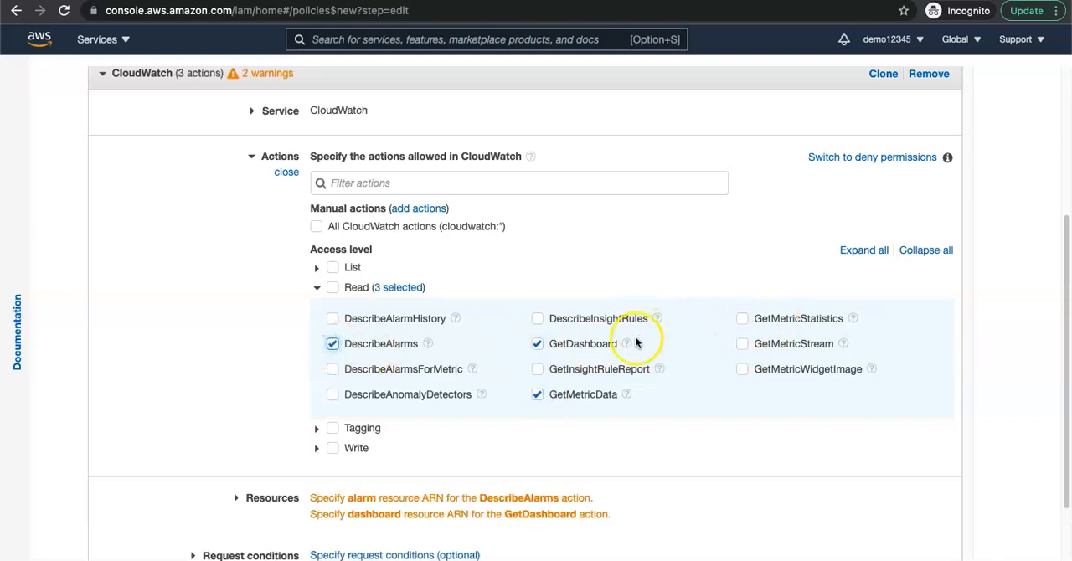
Step: Allow the CloudWatch write actions PutMetricData, PutMetricAlarm, PutDashboard and PutMetricStream
click(315, 448)
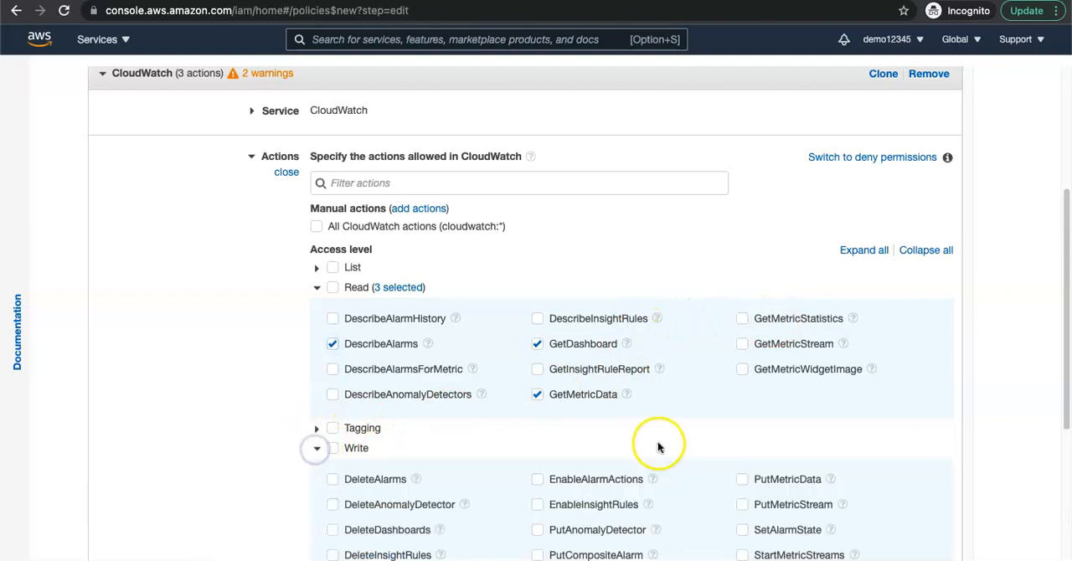
scroll(644, 444, down, 3)
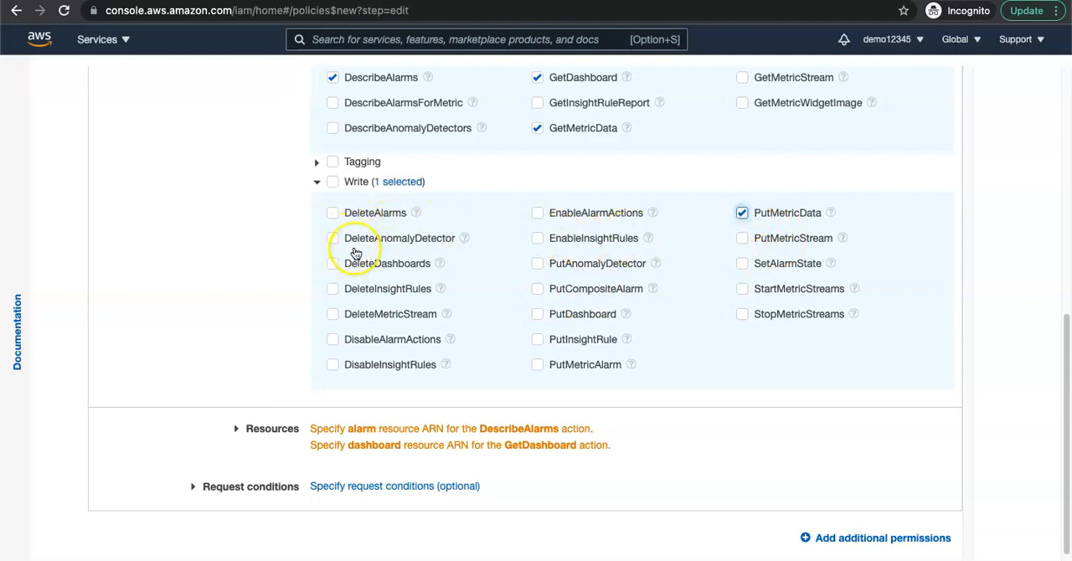
click(538, 364)
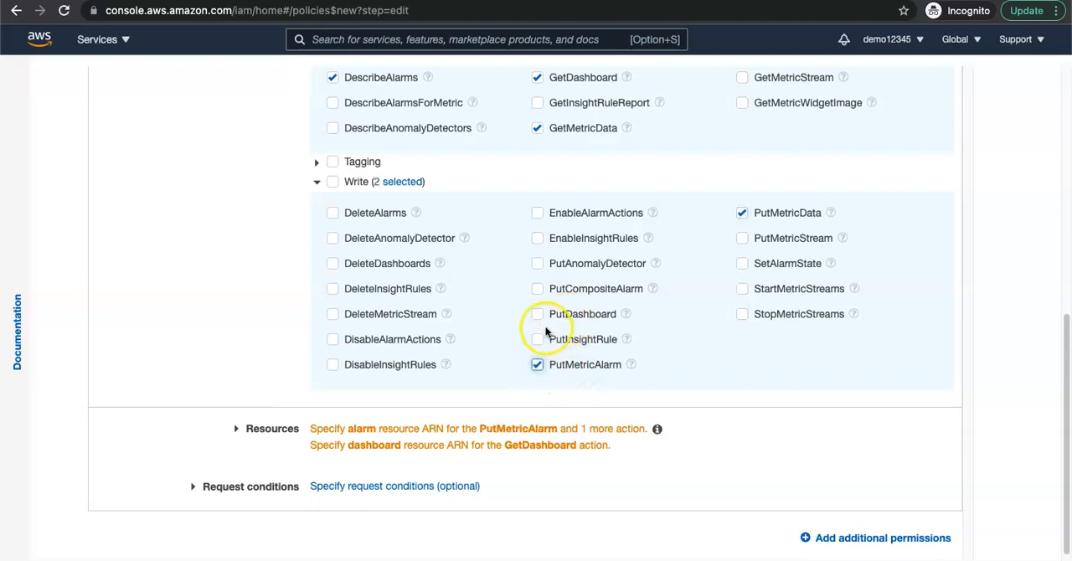
click(537, 318)
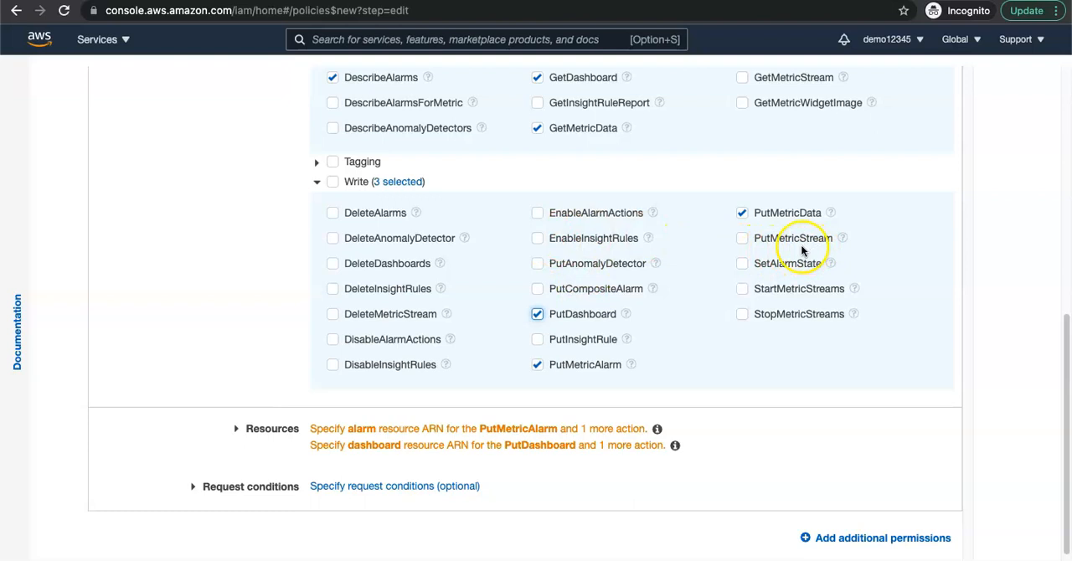
click(742, 241)
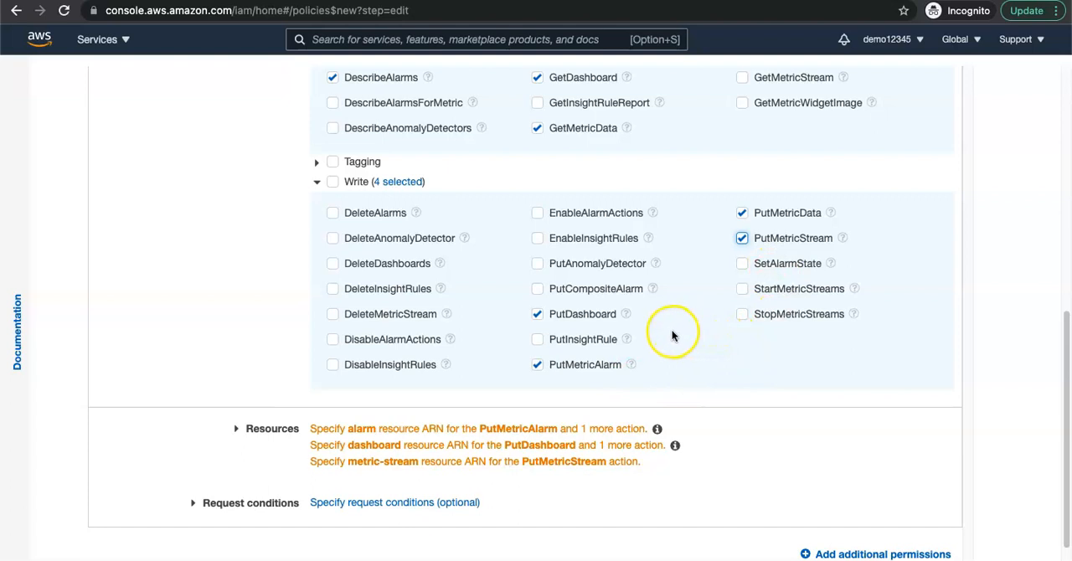
Step: Add an alarm ARN to the CloudWatch resources with region ap-south-1 and any alarm name
scroll(672, 333, down, 2)
scroll(616, 342, down, 2)
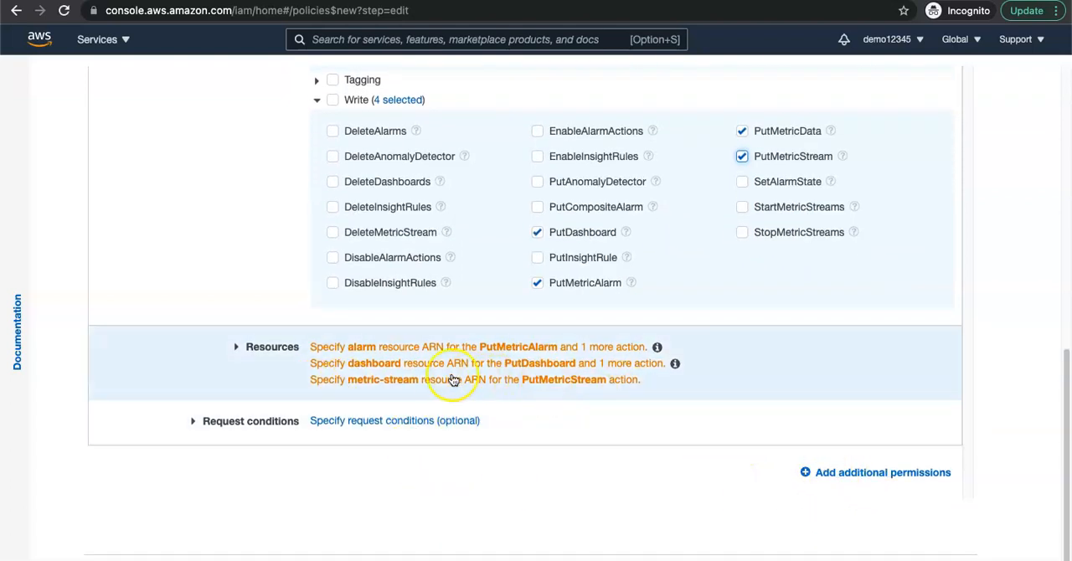
click(427, 372)
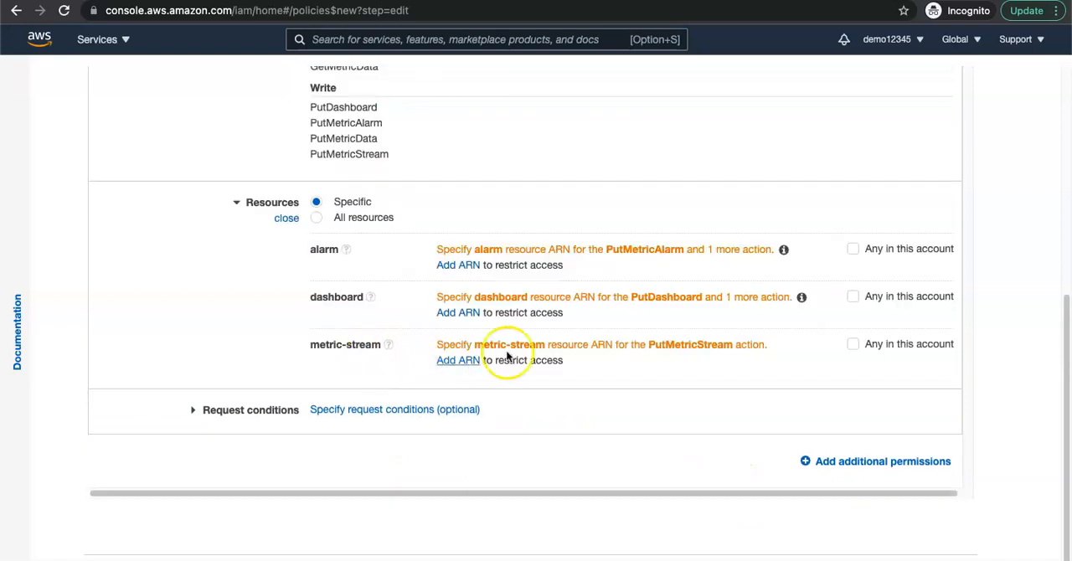
click(466, 266)
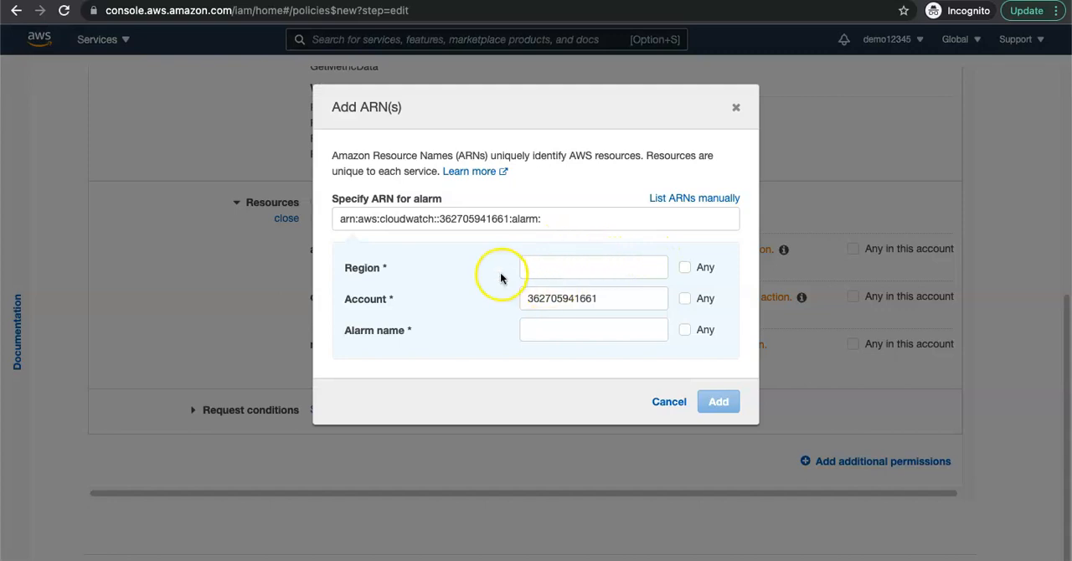
click(623, 272)
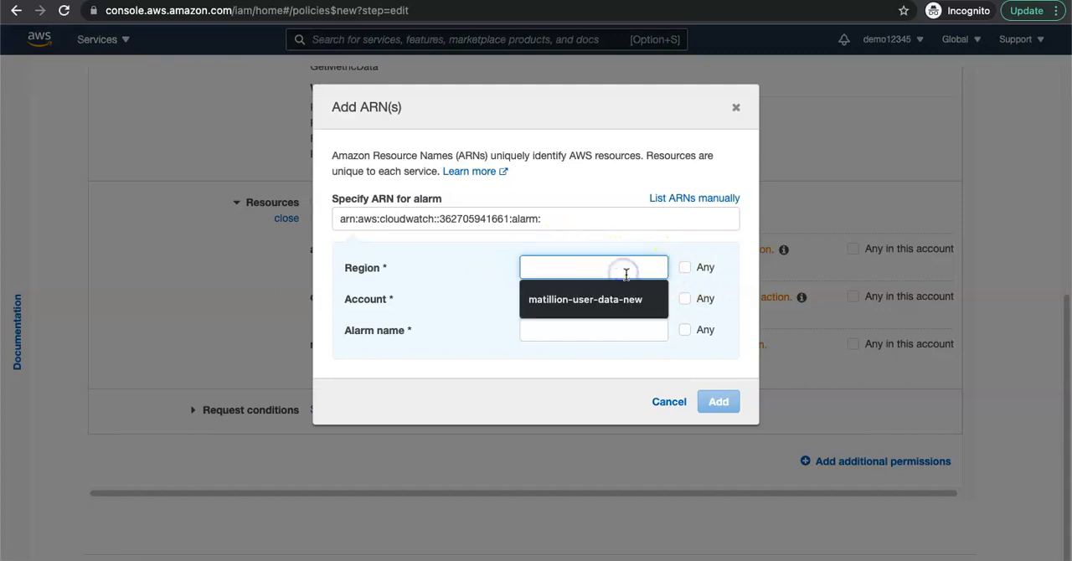
text(ap-s)
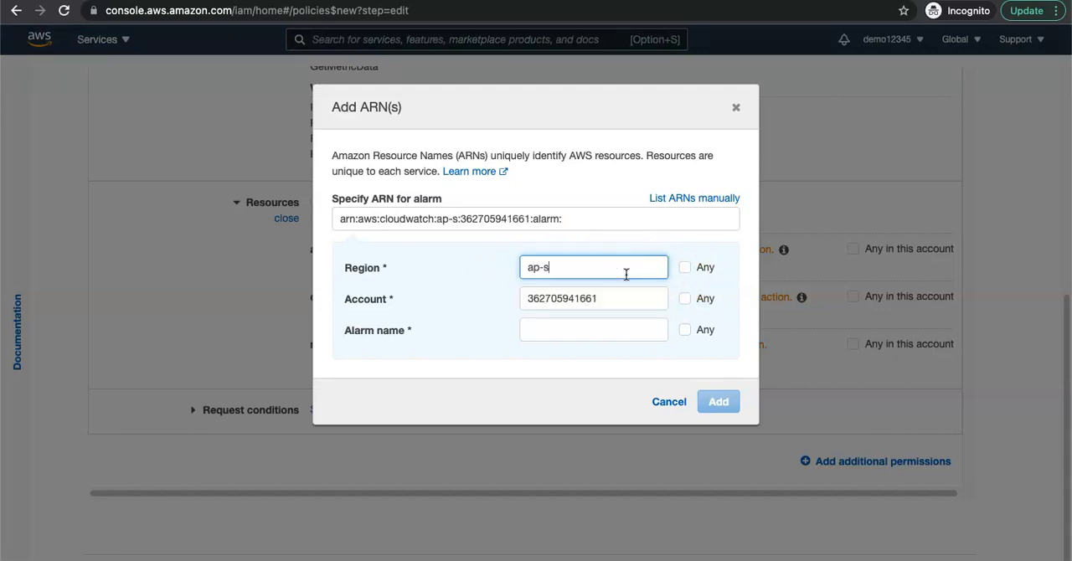
text(outh-1)
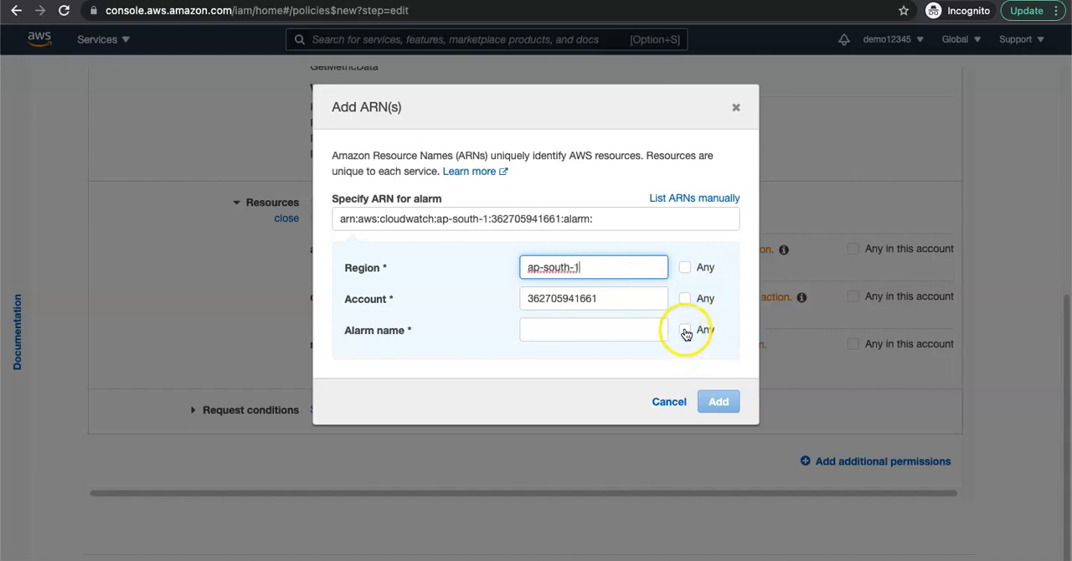
click(684, 332)
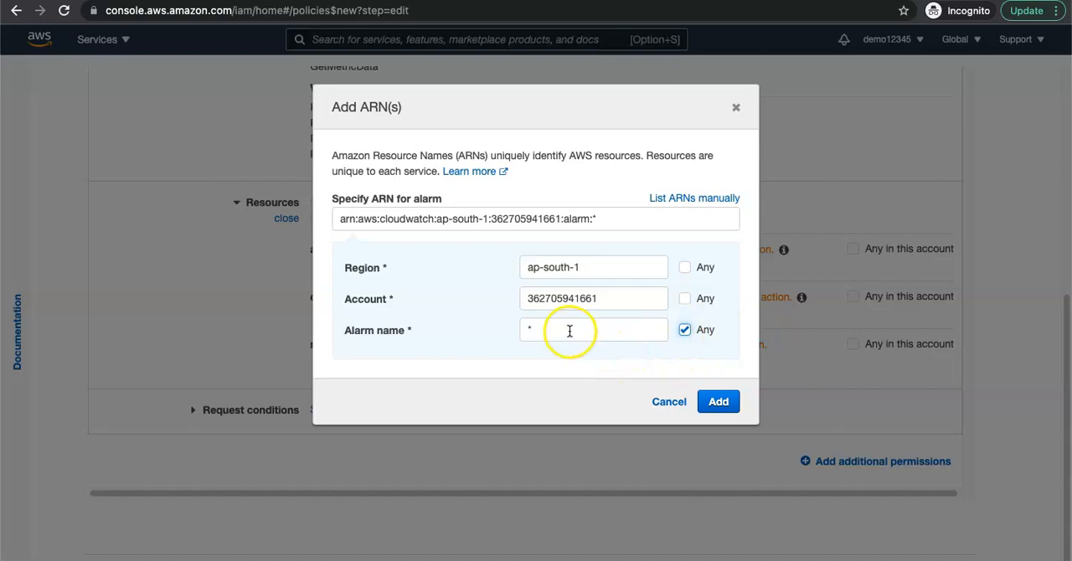
click(718, 401)
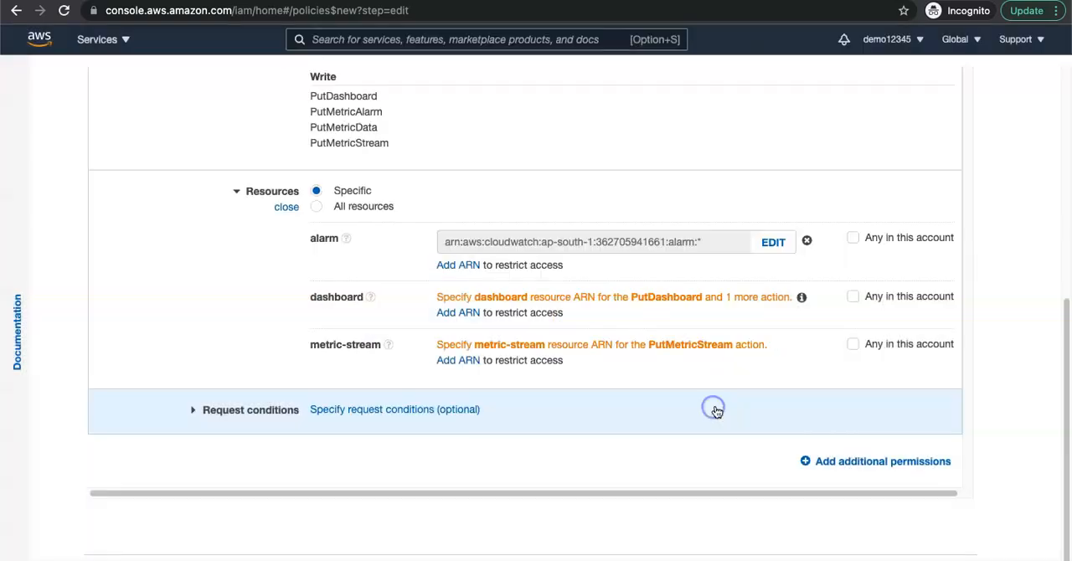
Step: Add a dashboard ARN to the CloudWatch resources that covers any dashboard name in the account
click(472, 313)
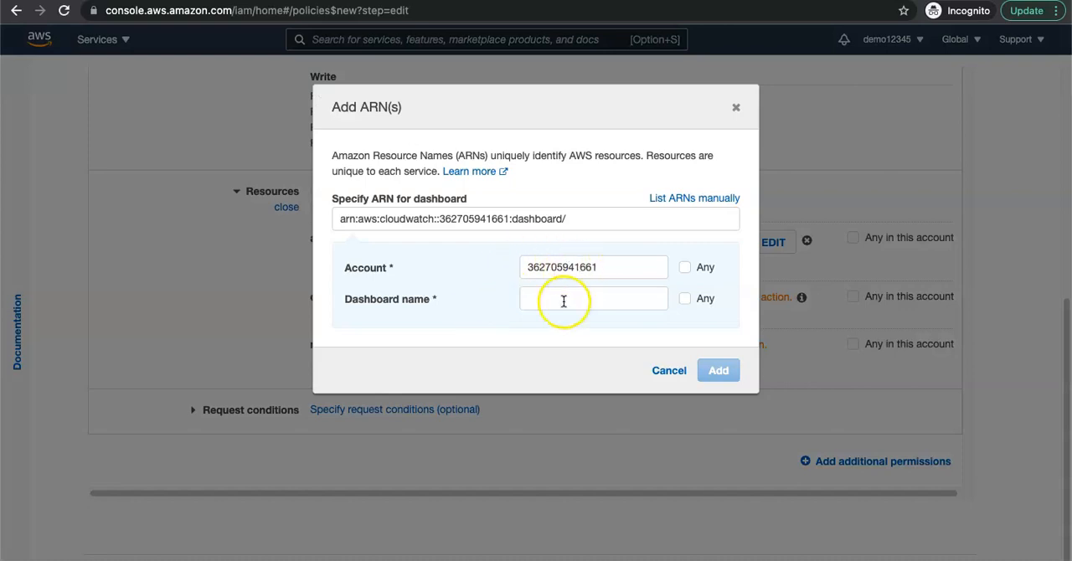
click(687, 299)
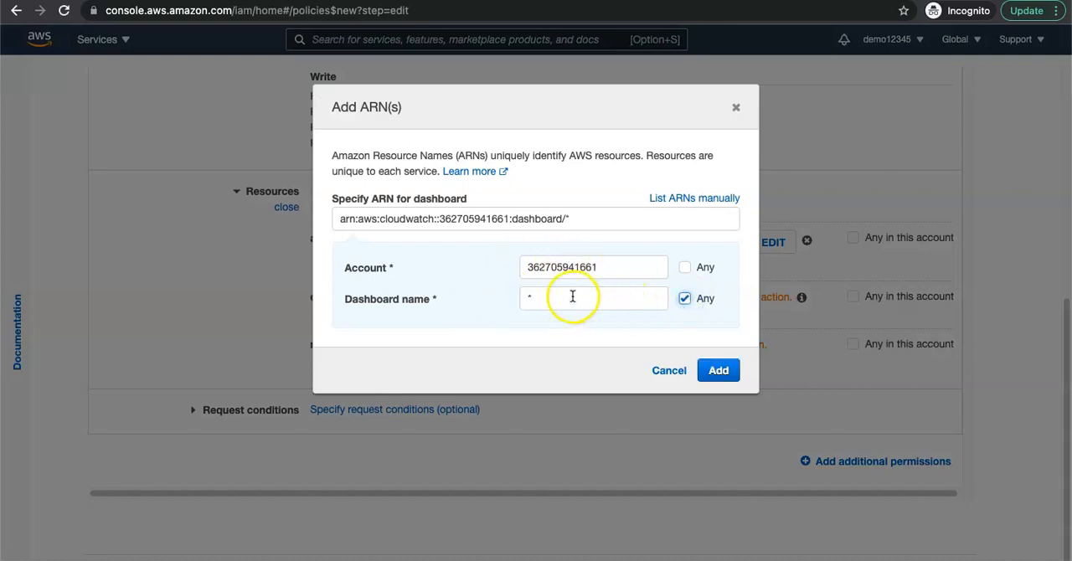
click(719, 370)
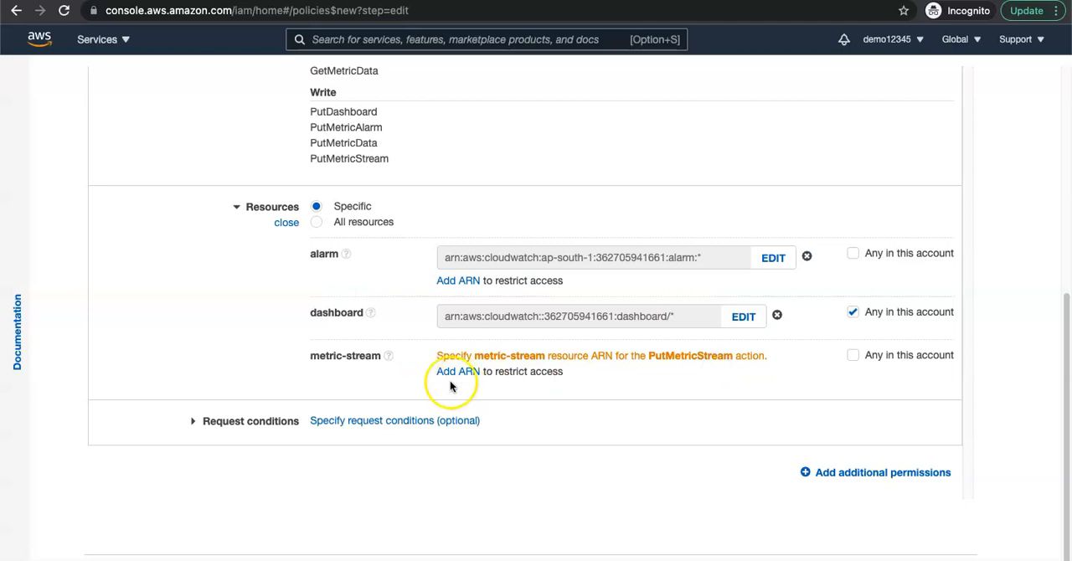
Step: Add a metric-stream ARN to the CloudWatch resources with region ap-south-1 and any metric stream name
click(469, 371)
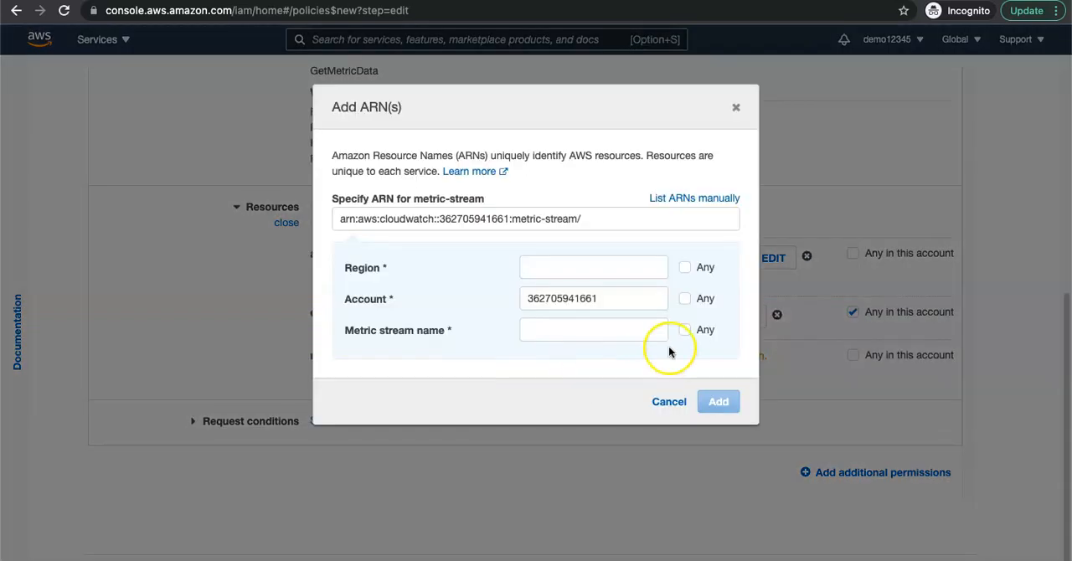
click(652, 270)
text(ap-south-1)
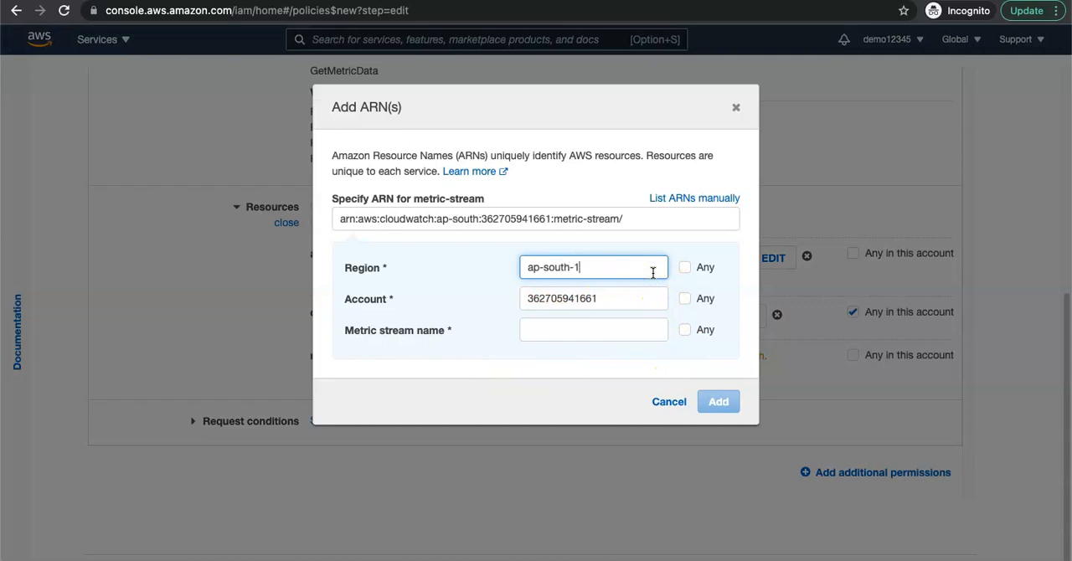
click(684, 331)
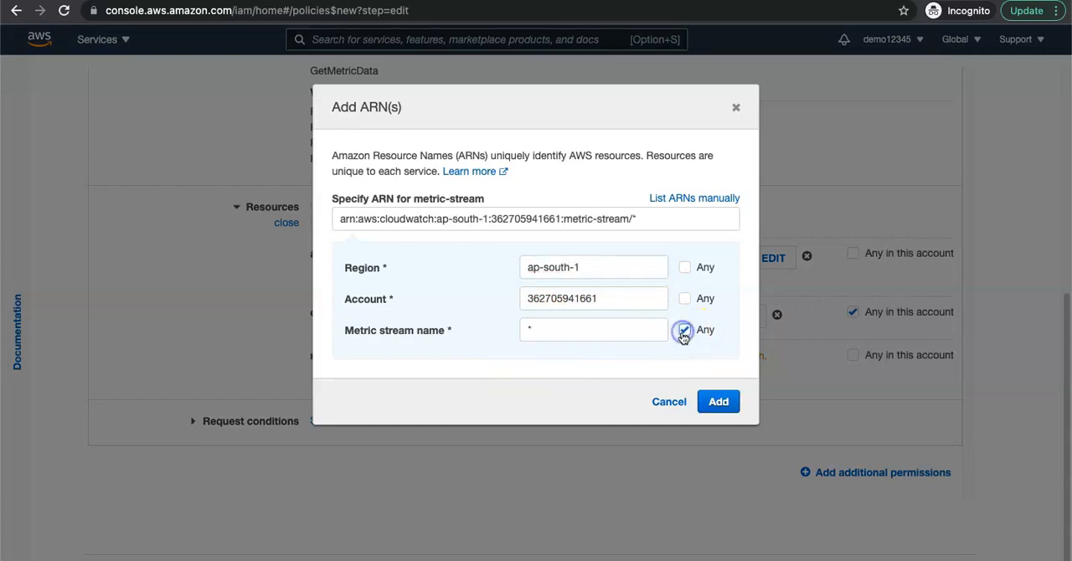
click(717, 401)
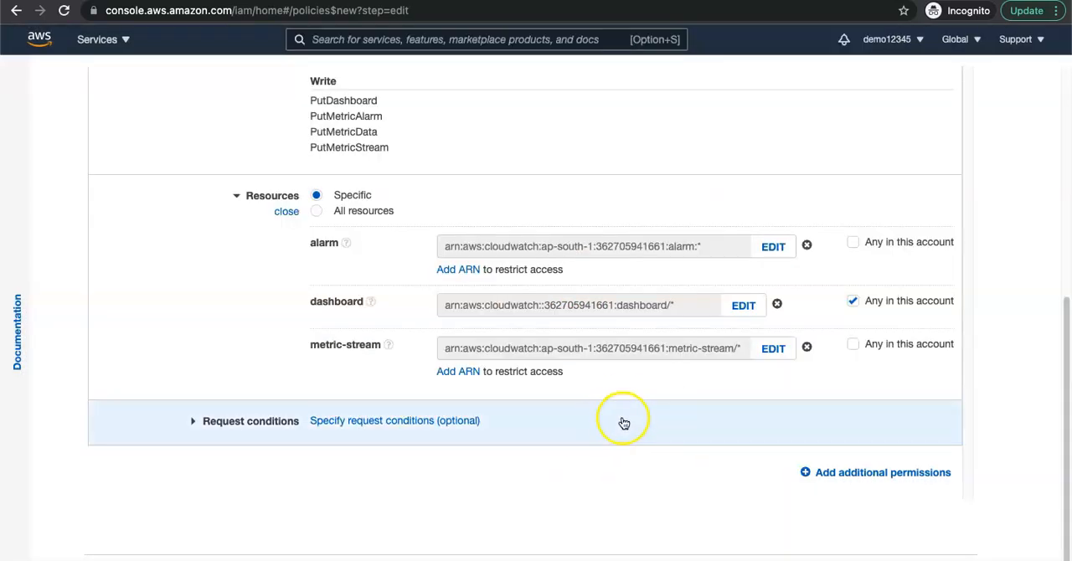
scroll(636, 427, up, 5)
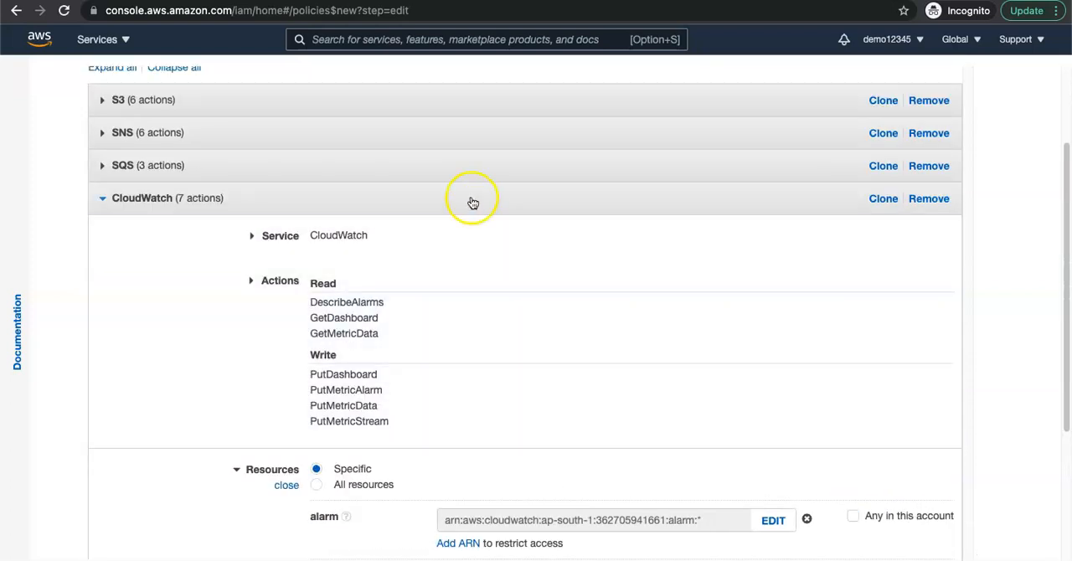
Step: Continue the policy to its tags and add a tag with key project and value matillion-poc
click(471, 201)
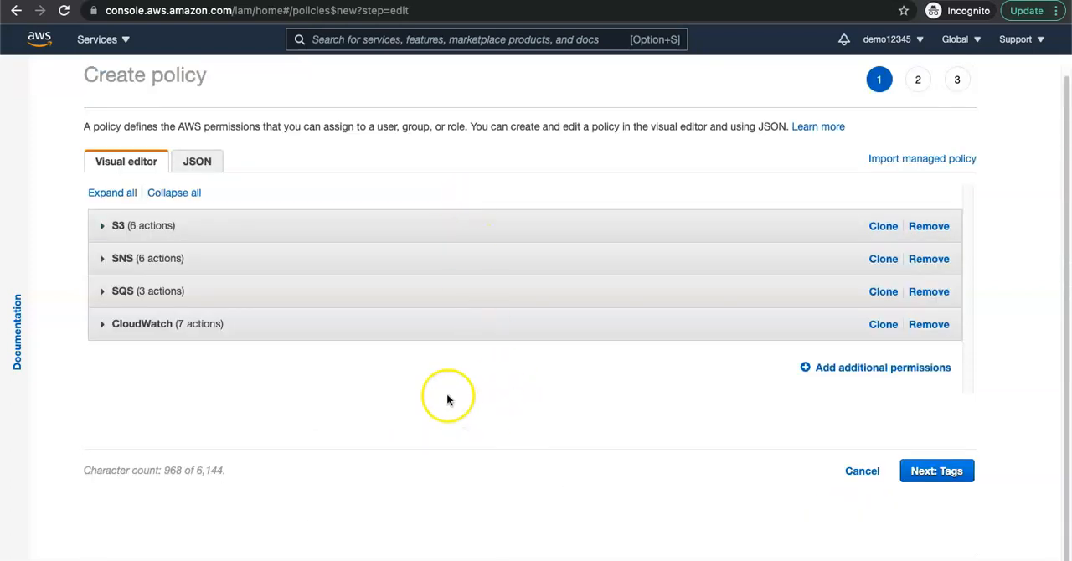
click(963, 473)
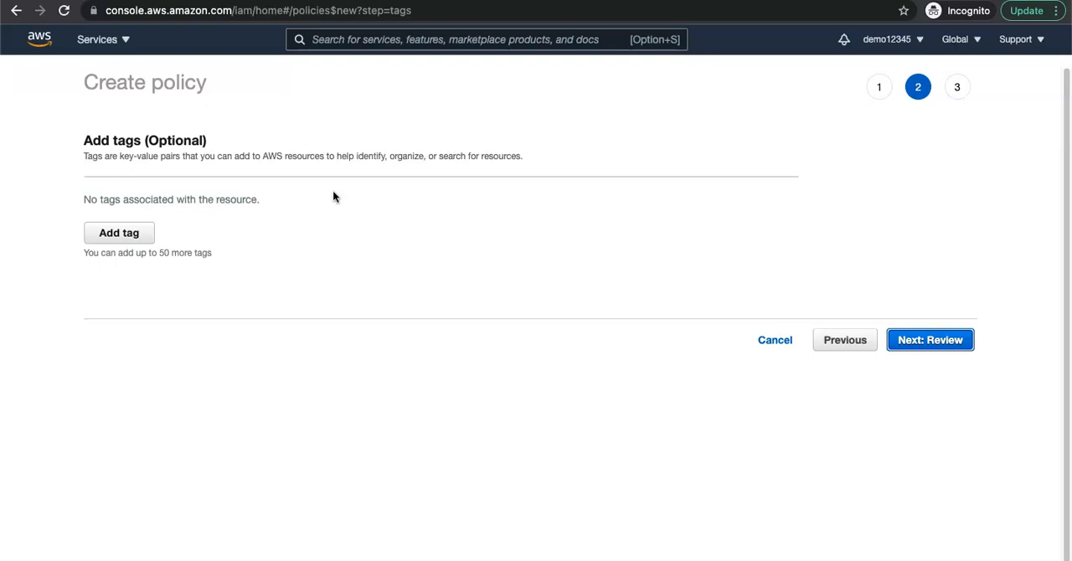
click(126, 241)
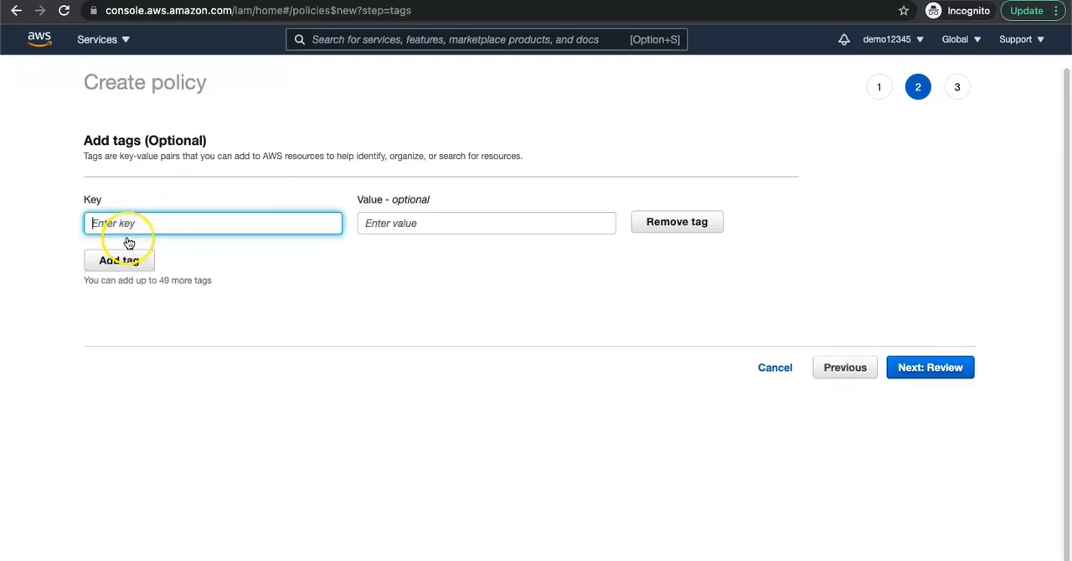
text(project)
key(Tab)
text(matillion-poc)
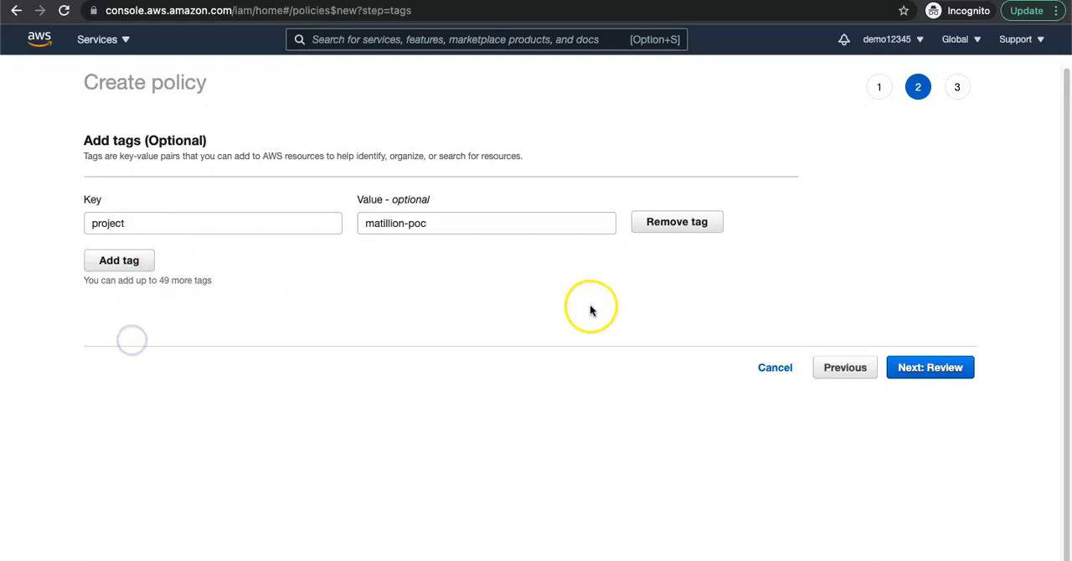
Step: Add a second policy tag with key environment and value dev
click(120, 261)
text(e)
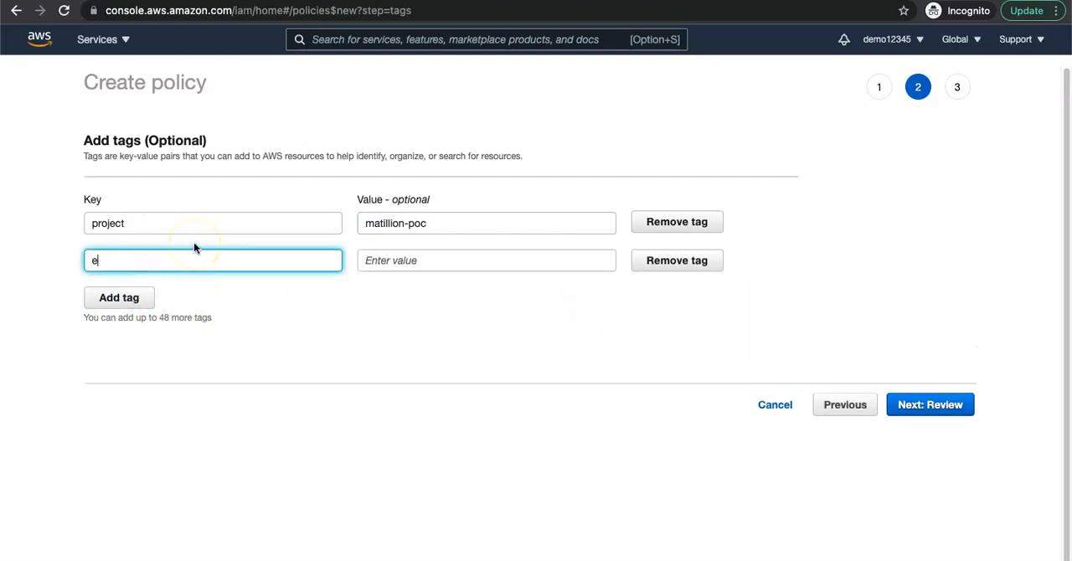
text(nvironemnt)
key(Tab)
drag(149, 261, 69, 260)
right_click(118, 261)
click(88, 262)
text(environment)
click(369, 260)
text(dev)
click(478, 382)
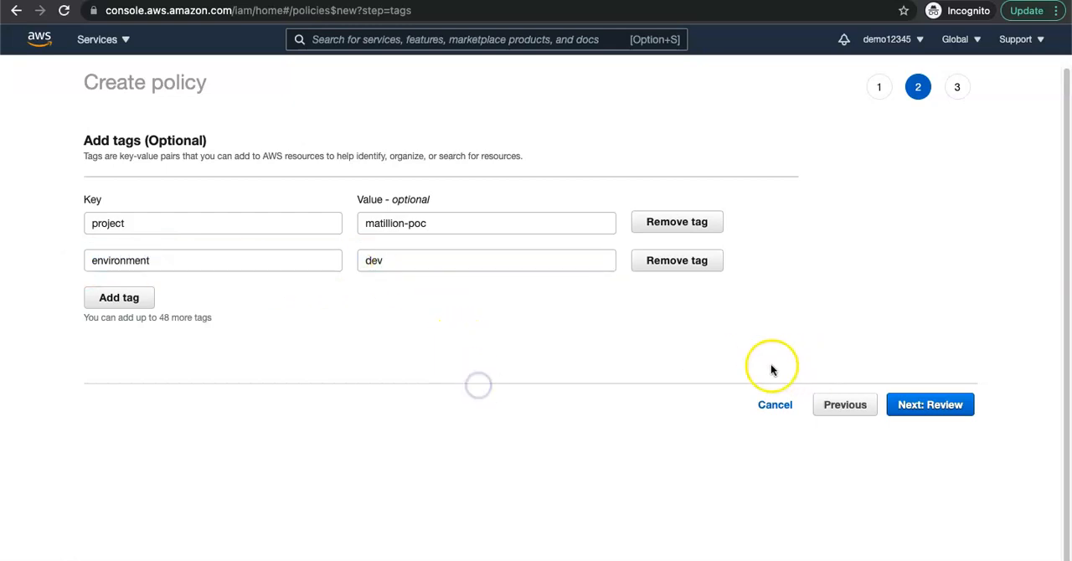
Step: Proceed to the policy review and name the policy matillion-poc
click(922, 410)
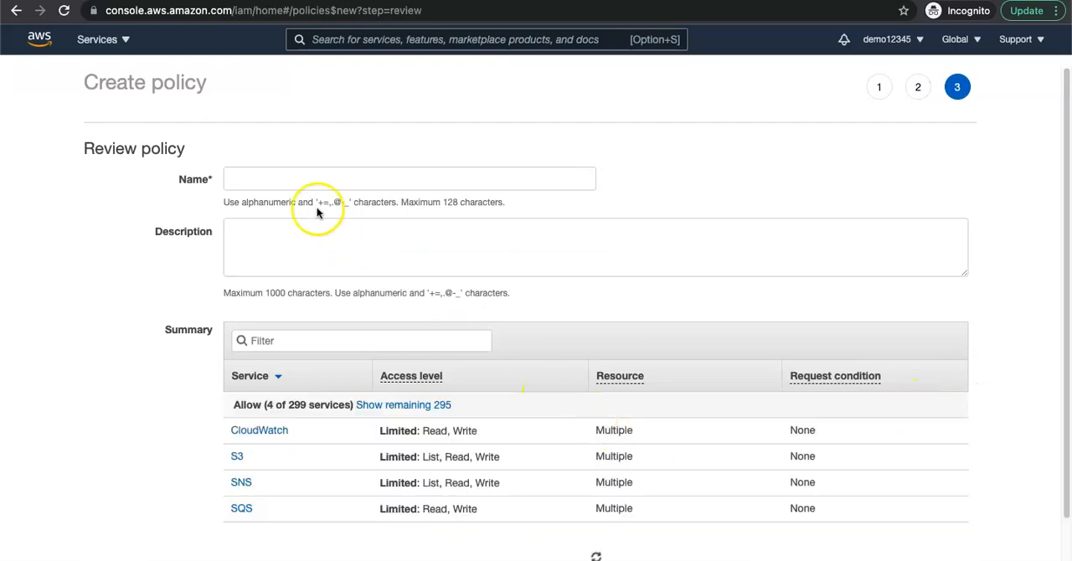
click(256, 179)
text(matillion)
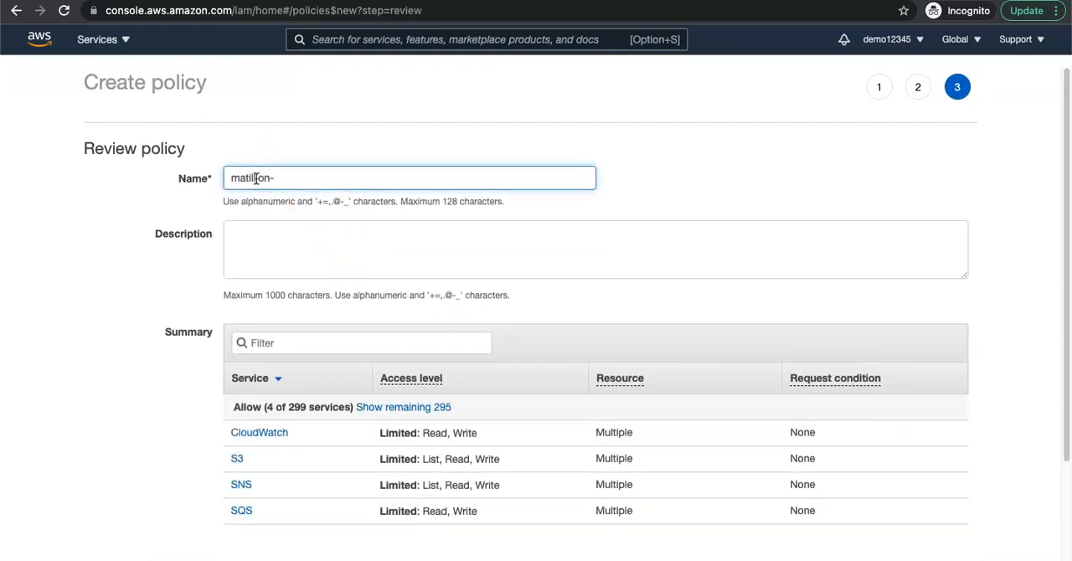
text(-poc)
Step: Describe the policy as "This is for Matillion POC" and create it, dismissing the notification
click(476, 275)
text(thisis)
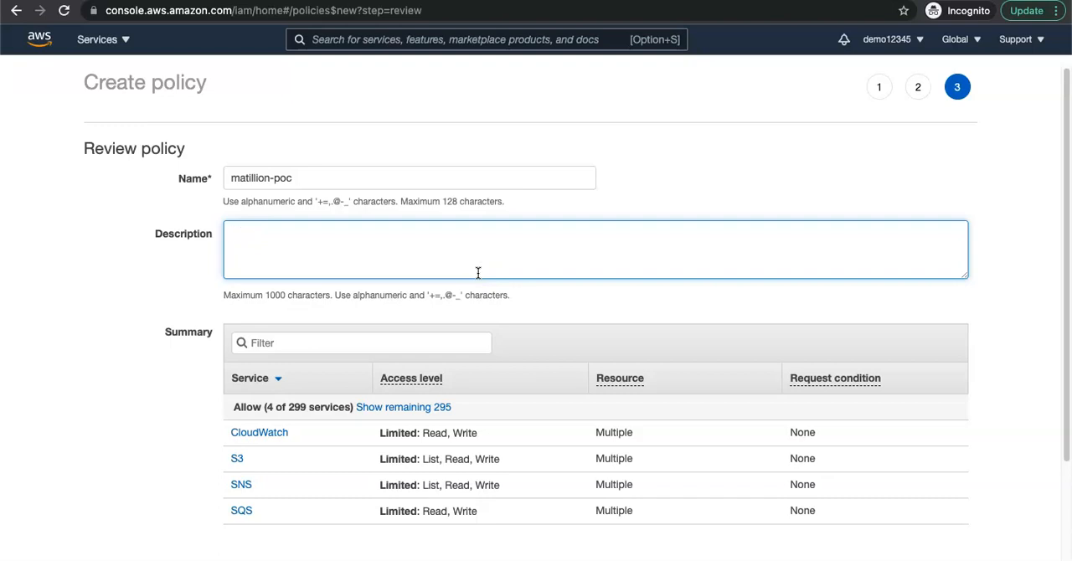
text(This is)
text(for )
text(mati)
text(Matillion POC)
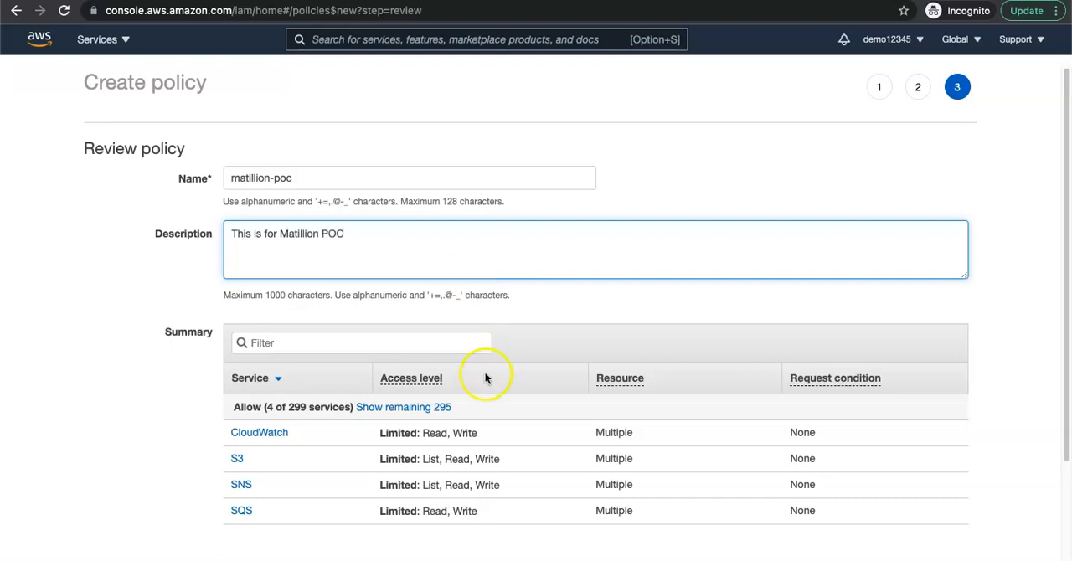
scroll(669, 423, down, 3)
click(946, 560)
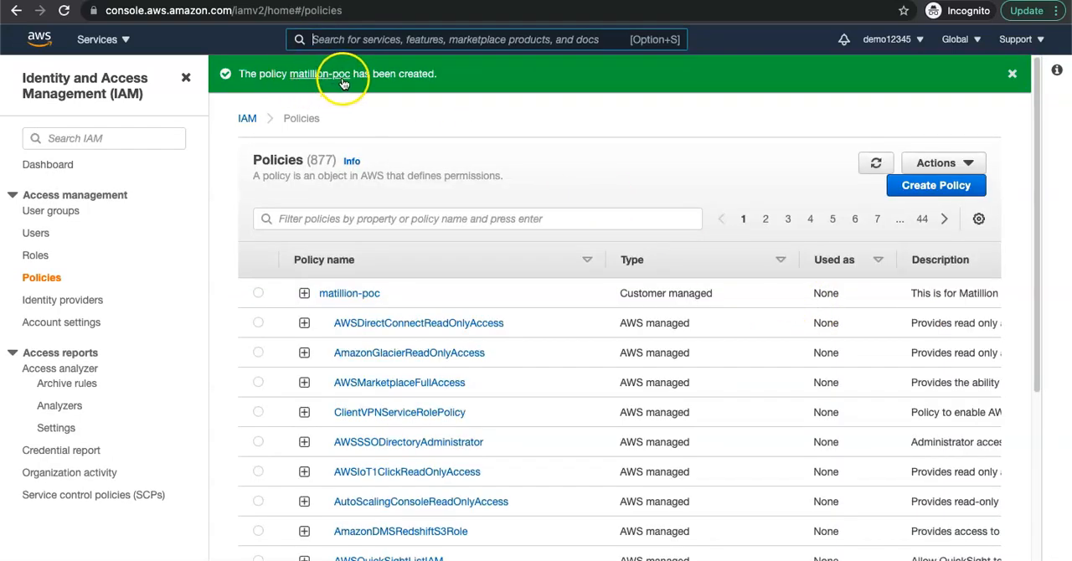
click(1011, 73)
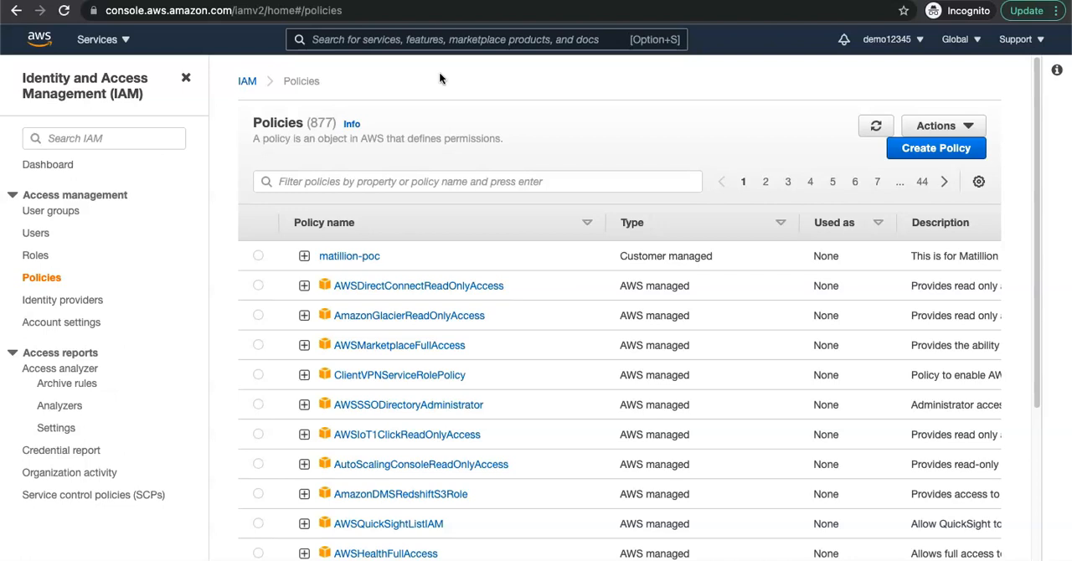
Step: Start adding a new IAM user with the user name mat-user
click(39, 233)
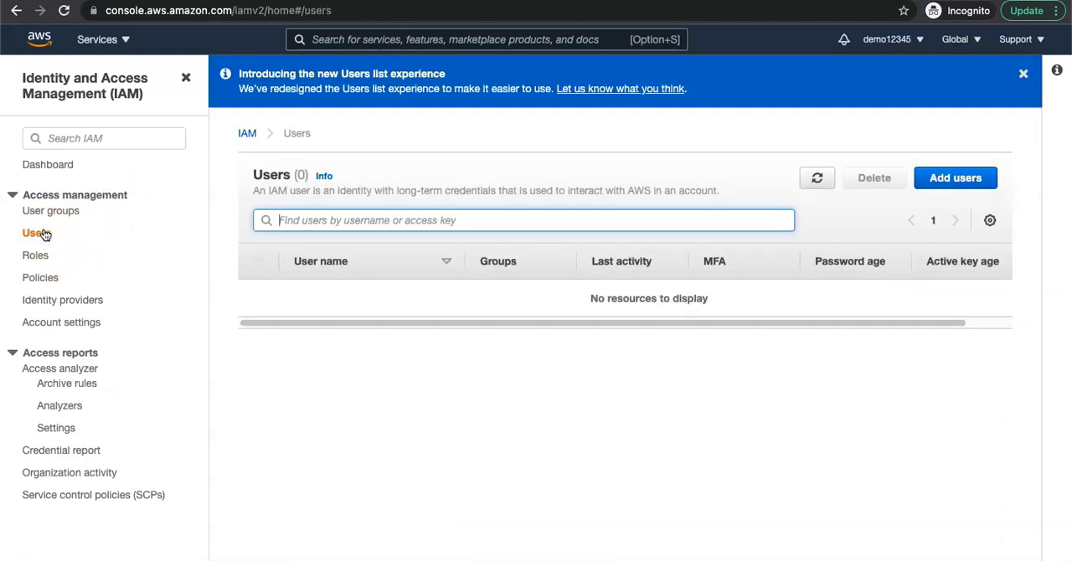
click(961, 178)
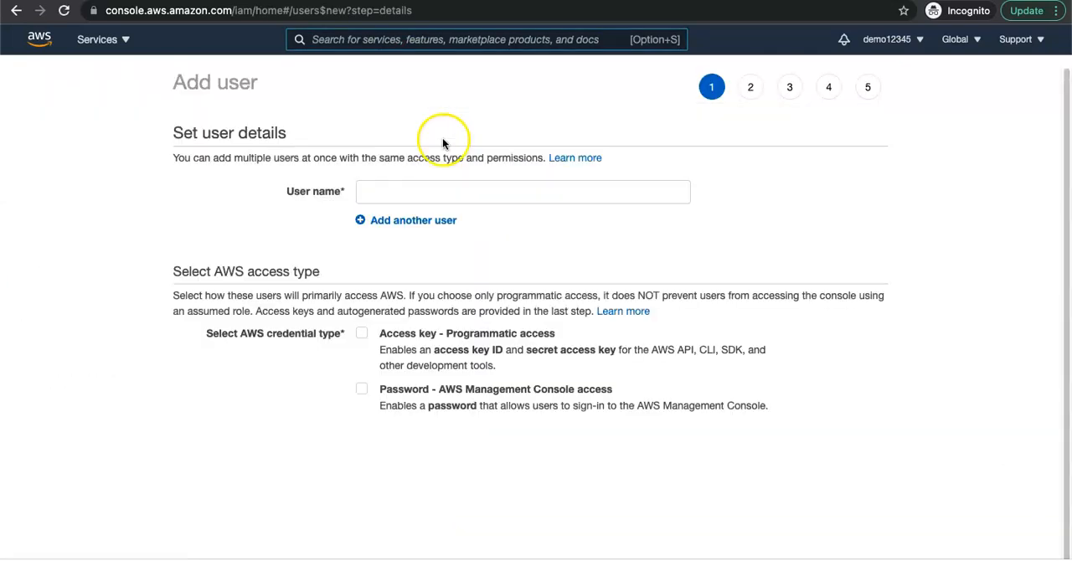
click(413, 197)
text(ma)
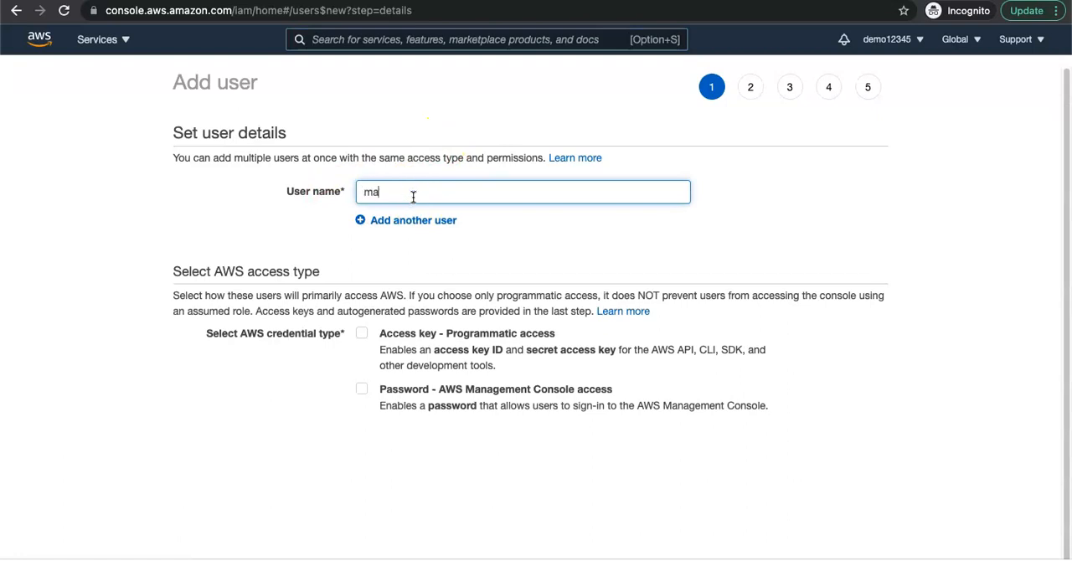
text(tillon)
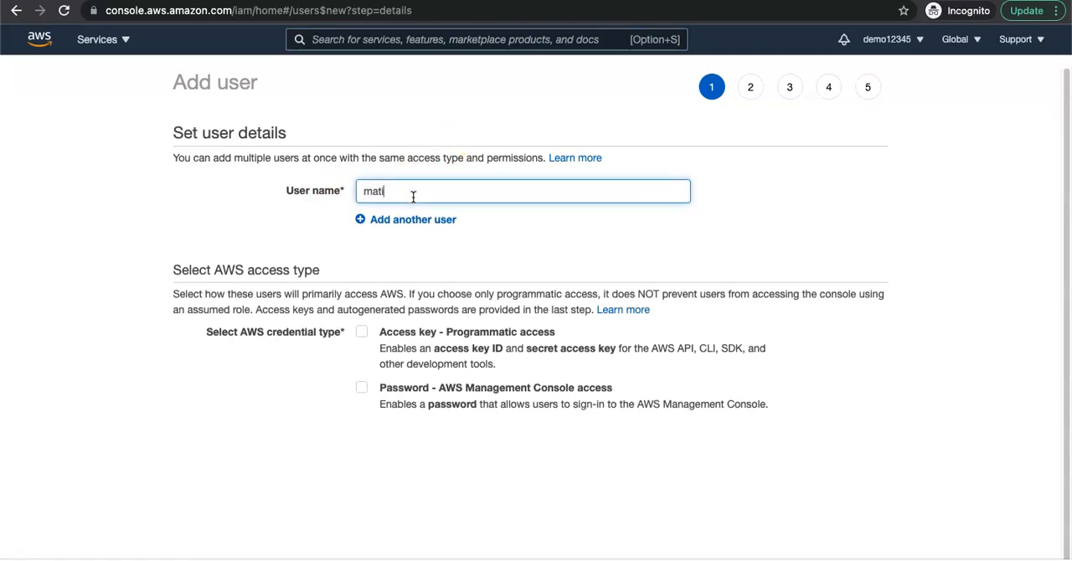
text(user)
click(541, 260)
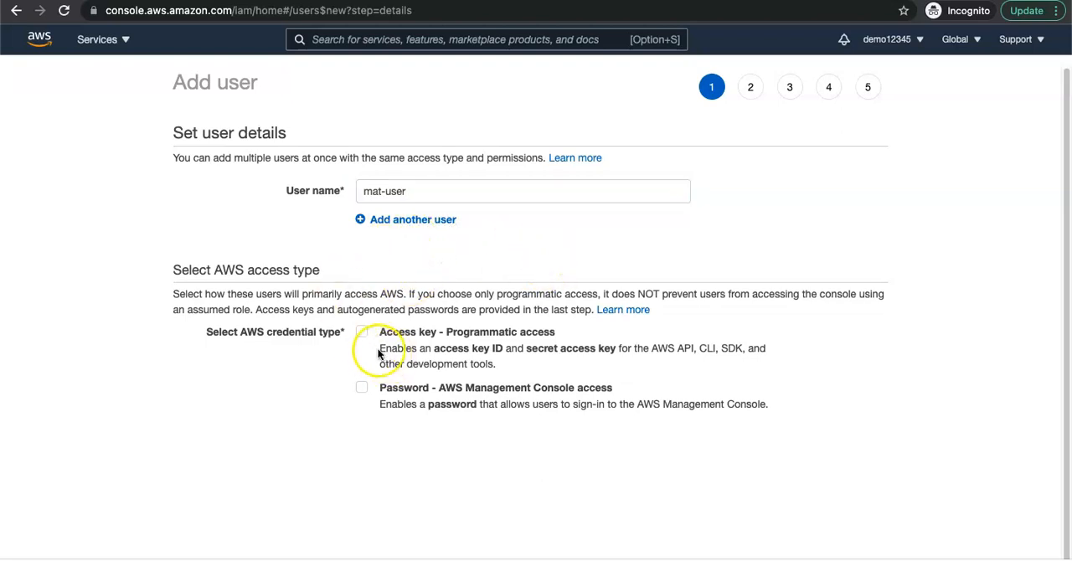
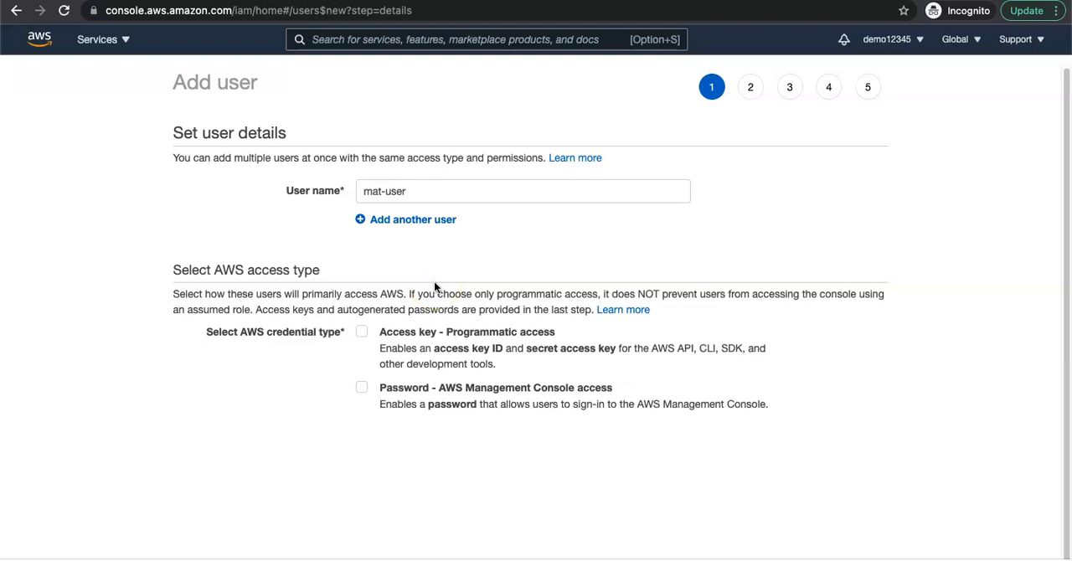
Step: Enable both programmatic access with an access key and AWS Management Console password access for mat-user
click(361, 332)
click(365, 390)
scroll(602, 387, down, 1)
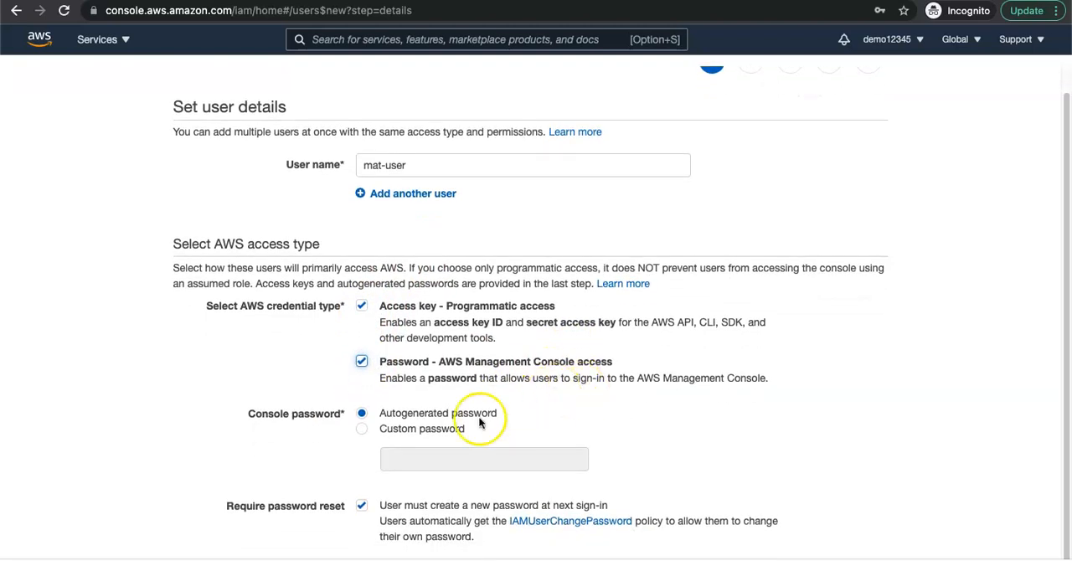
Step: Choose a custom console password for the user, enter the account password and proceed to the permissions stage
click(364, 433)
click(414, 457)
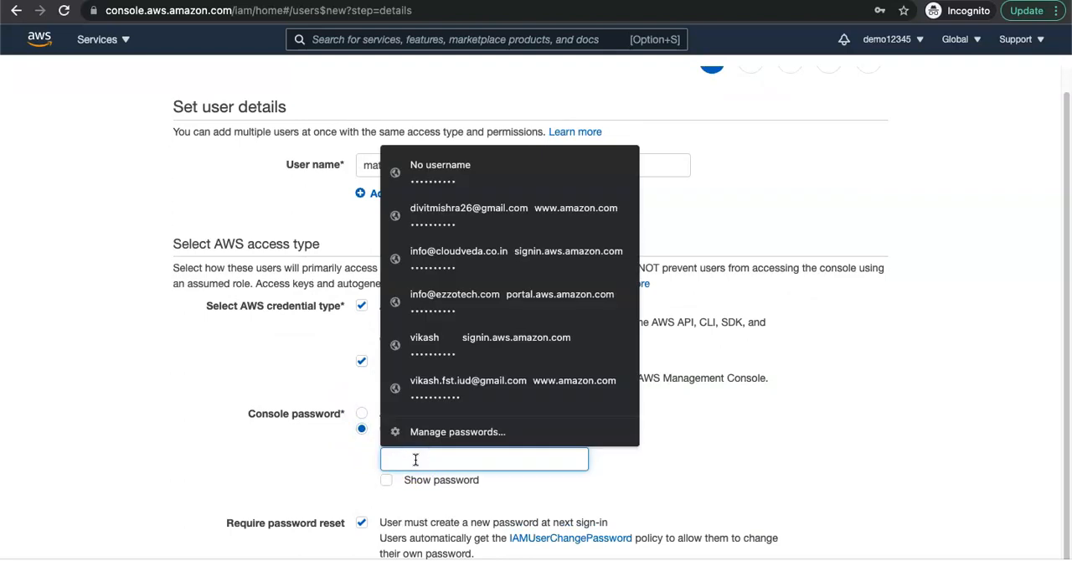
text(•)
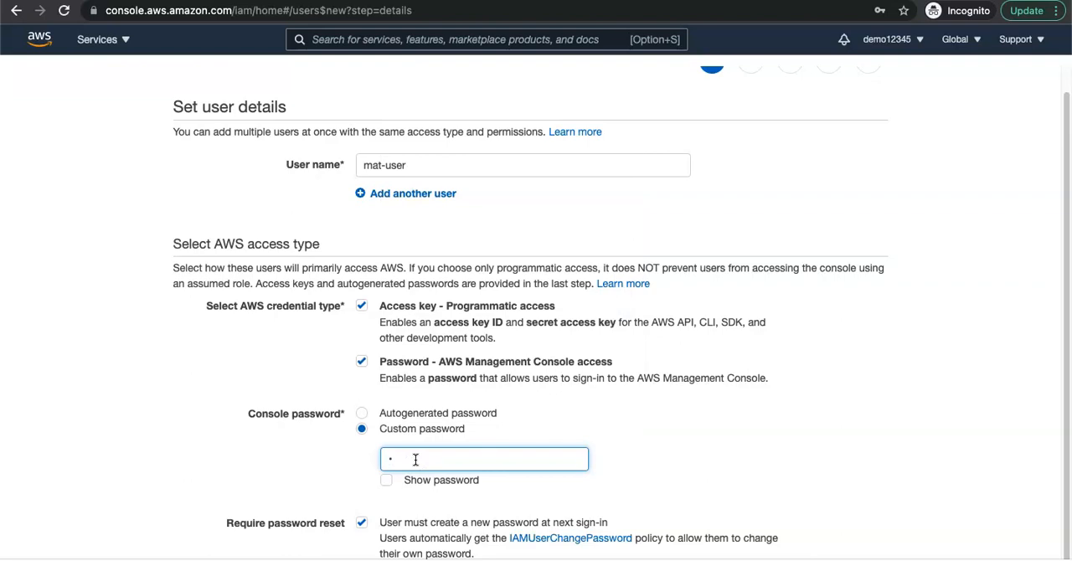
text(••)
key(BackSpace)
key(BackSpace)
key(BackSpace)
click(569, 507)
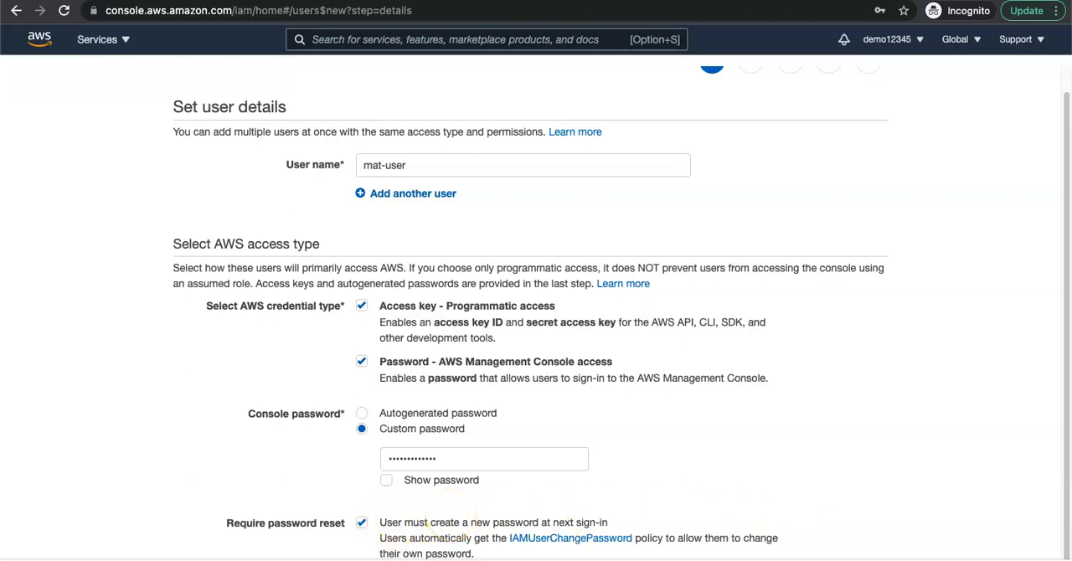
click(840, 558)
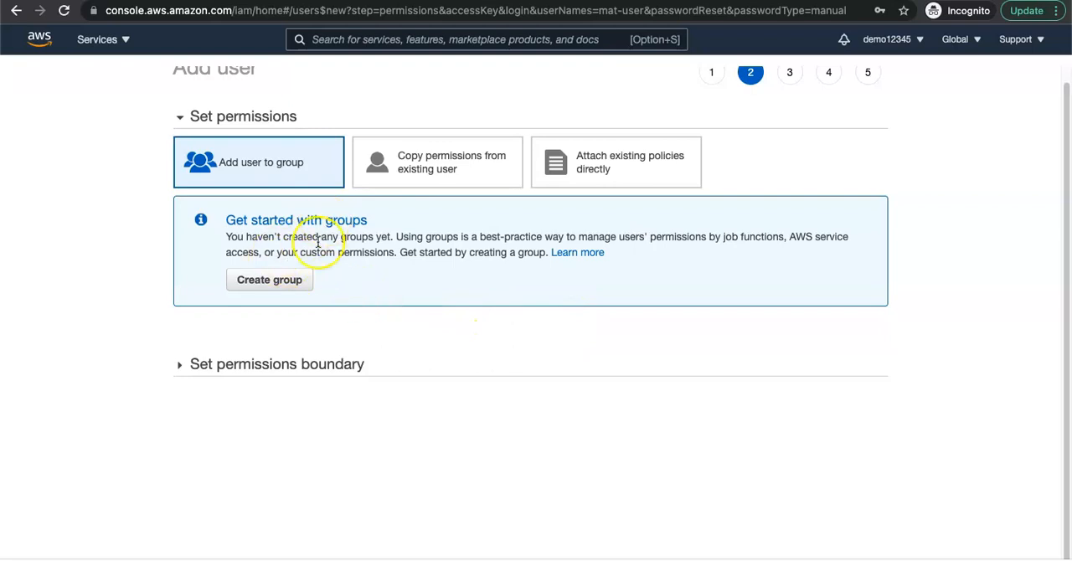
Step: Create a group named matillion-poc-group without attached policies for the user and continue to the tags stage
click(299, 288)
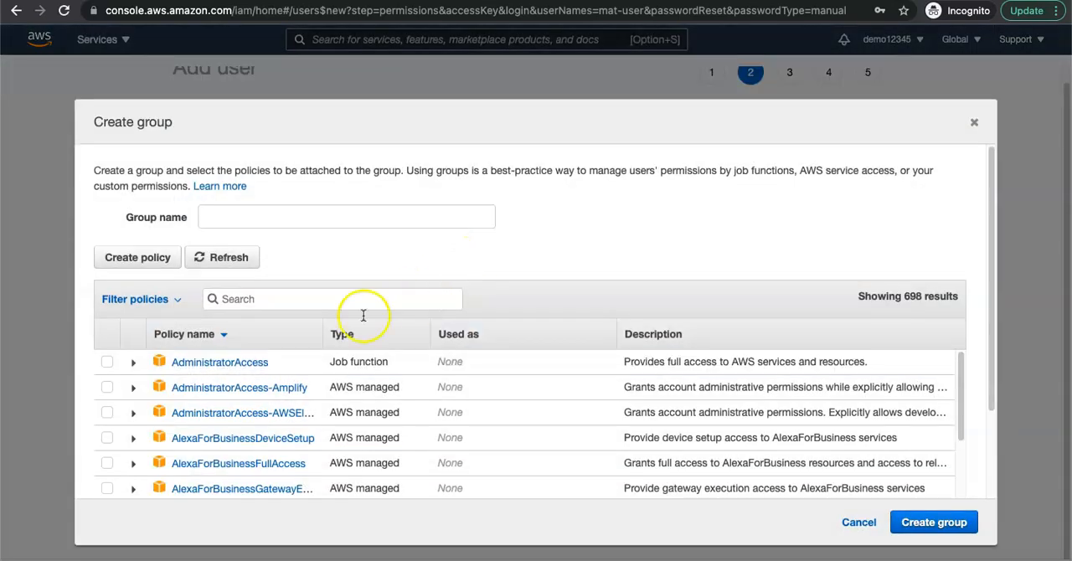
click(283, 219)
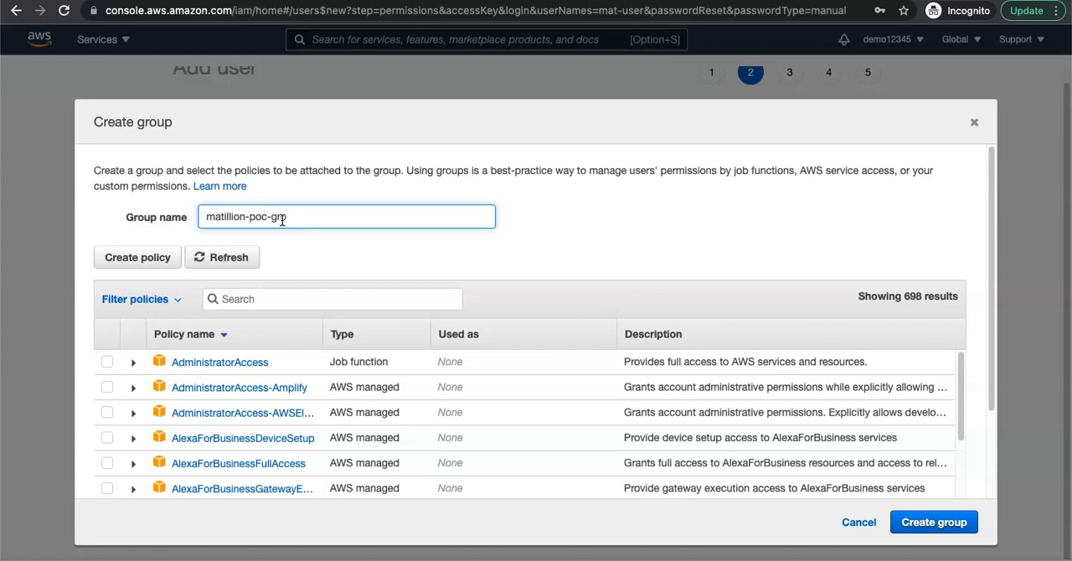
click(928, 529)
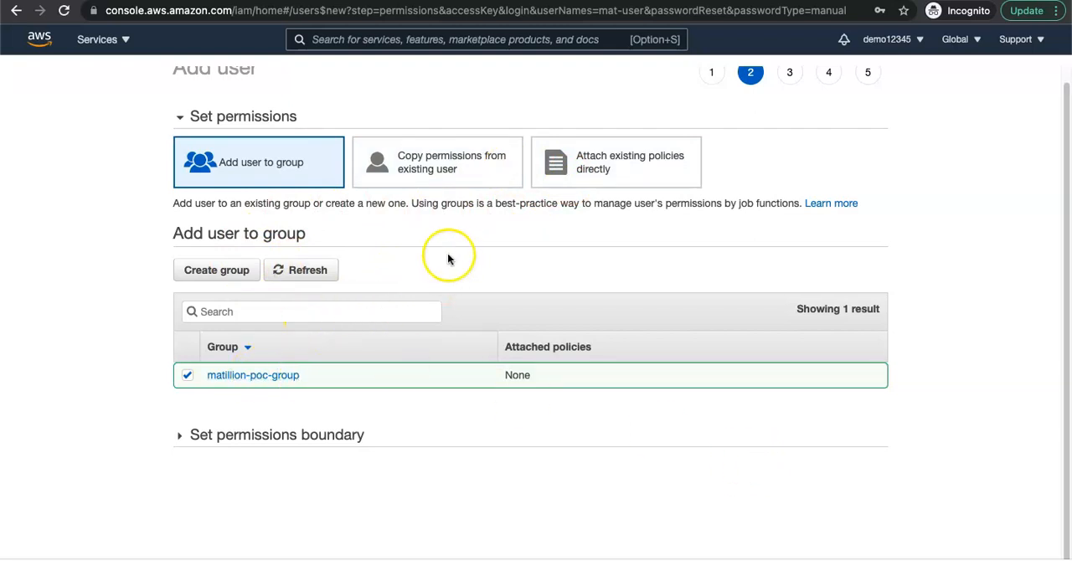
click(849, 559)
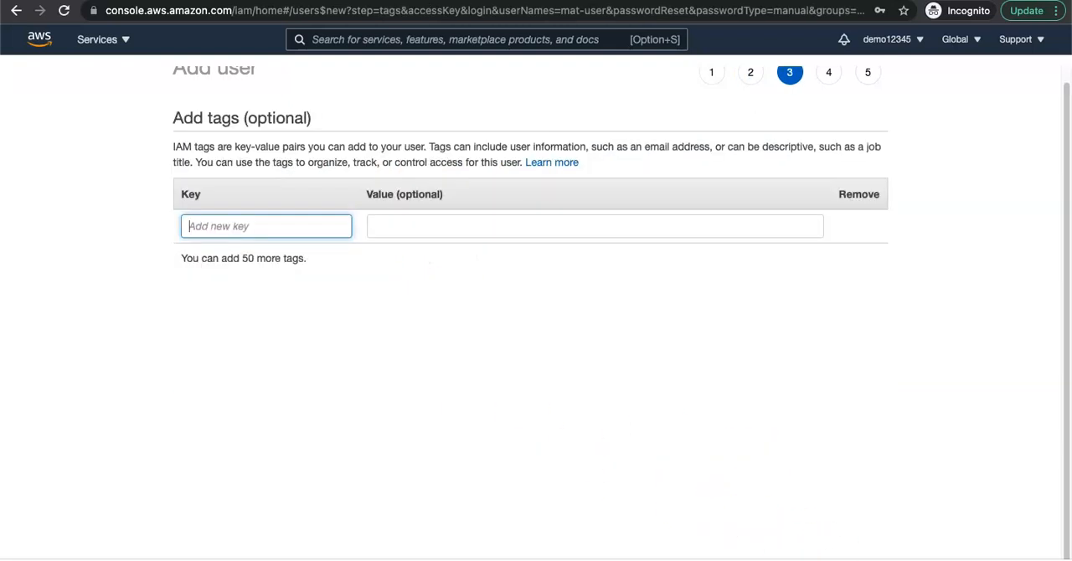
Step: Add a user tag with key project and value matillion, and complete the review to create the user
text(project)
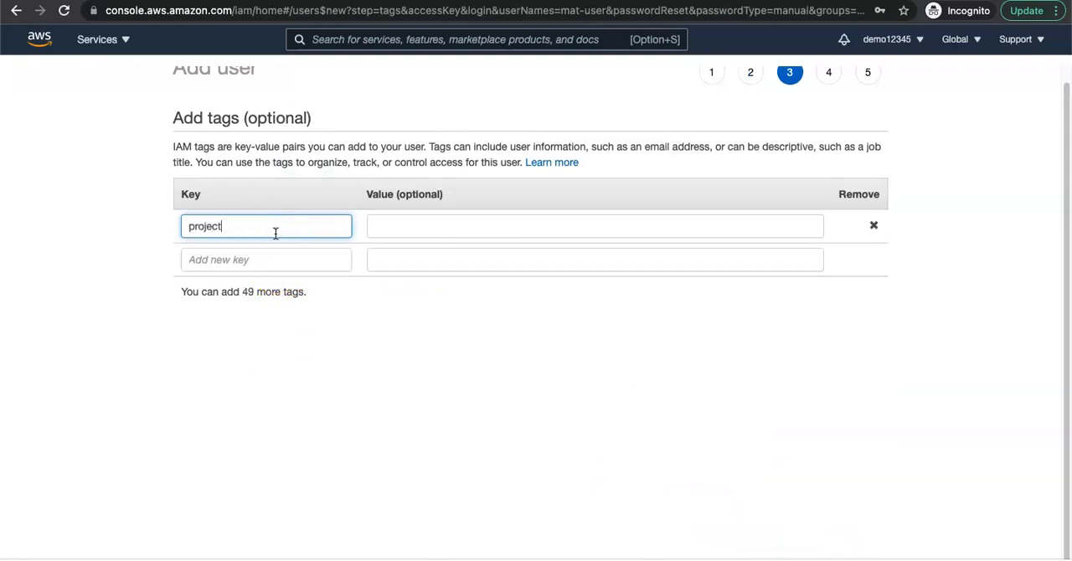
key(Tab)
text(m)
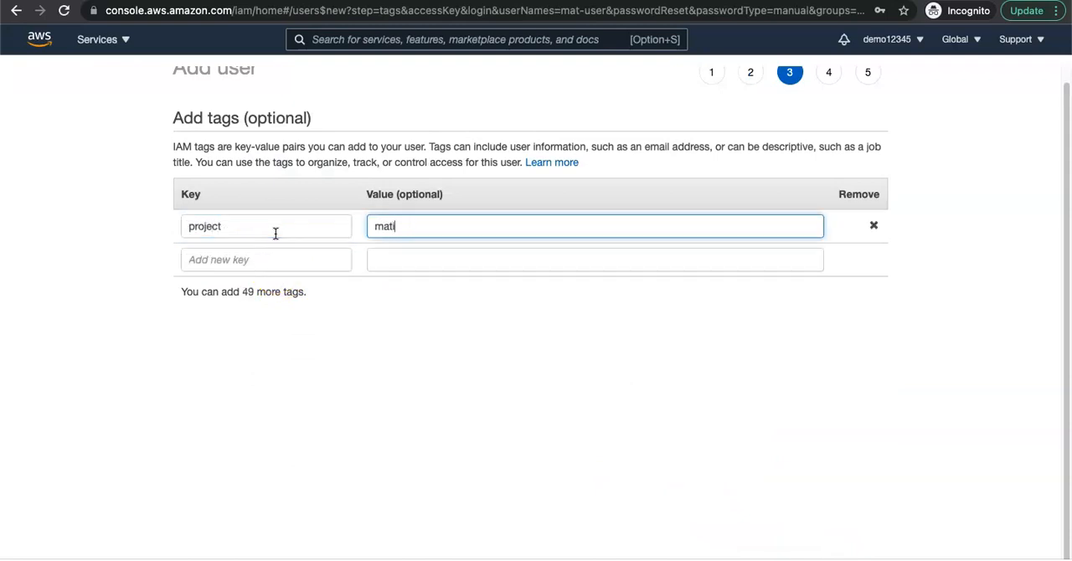
click(421, 386)
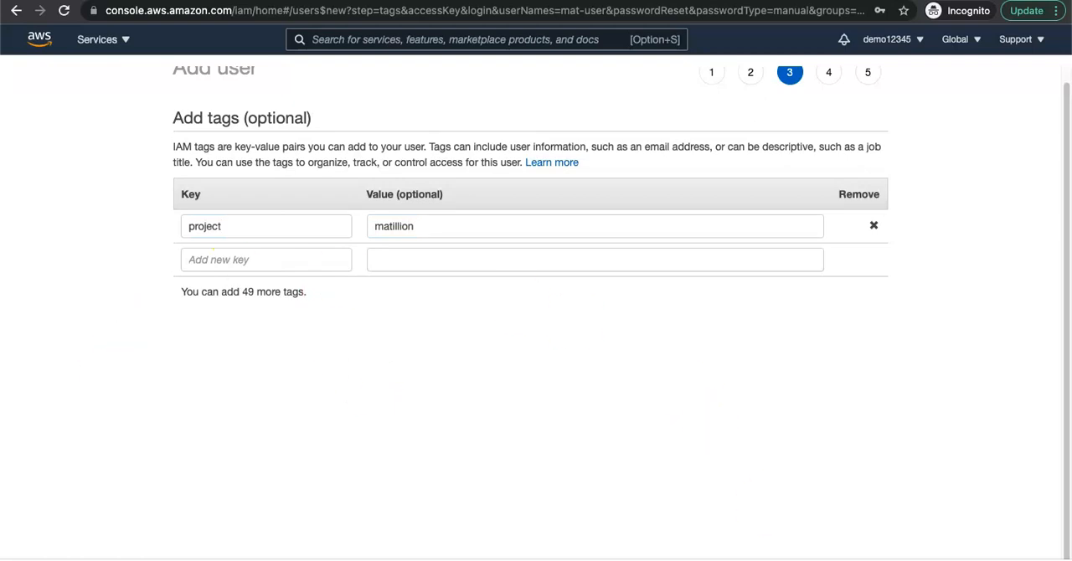
click(855, 559)
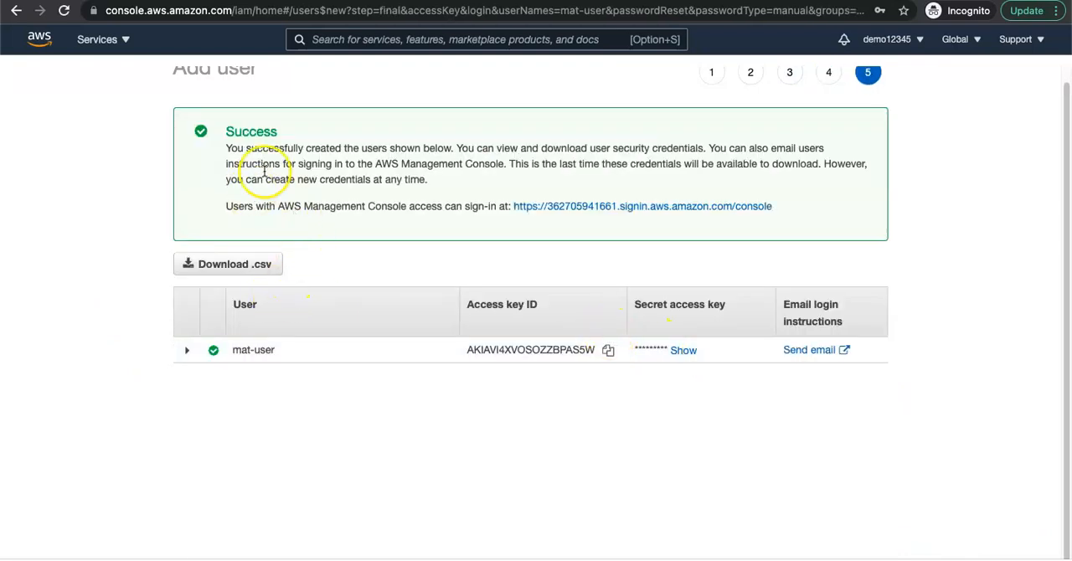
Step: Copy the new user's access key ID and download the user's credentials as a CSV file
drag(226, 131, 505, 186)
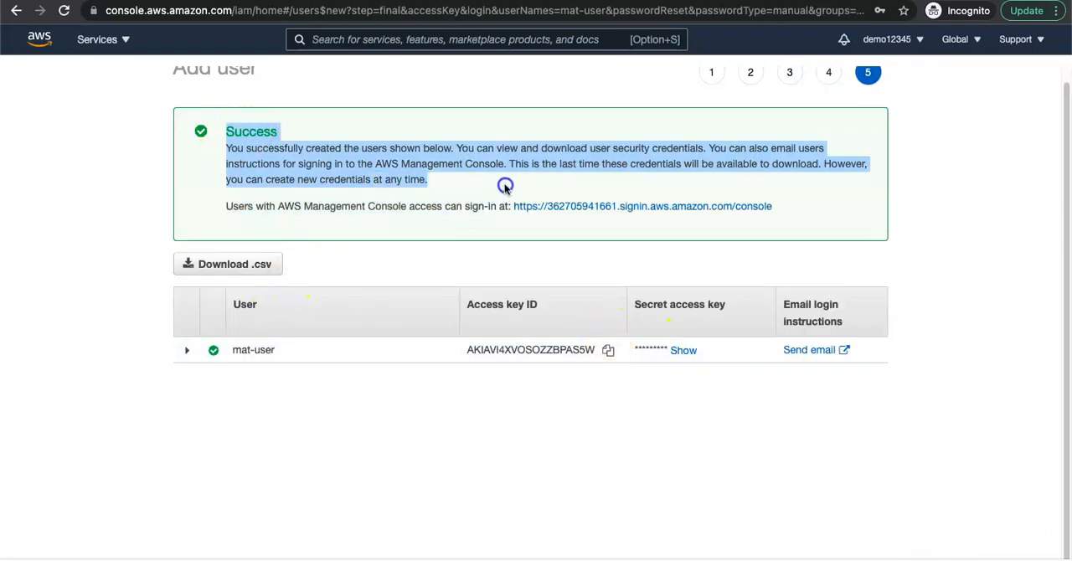
click(365, 216)
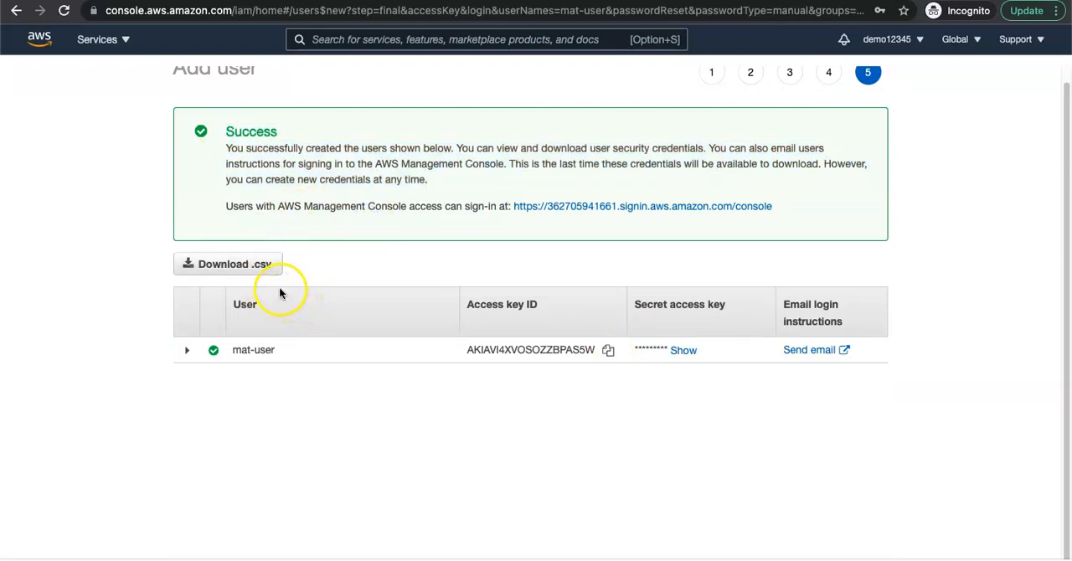
drag(797, 216, 531, 203)
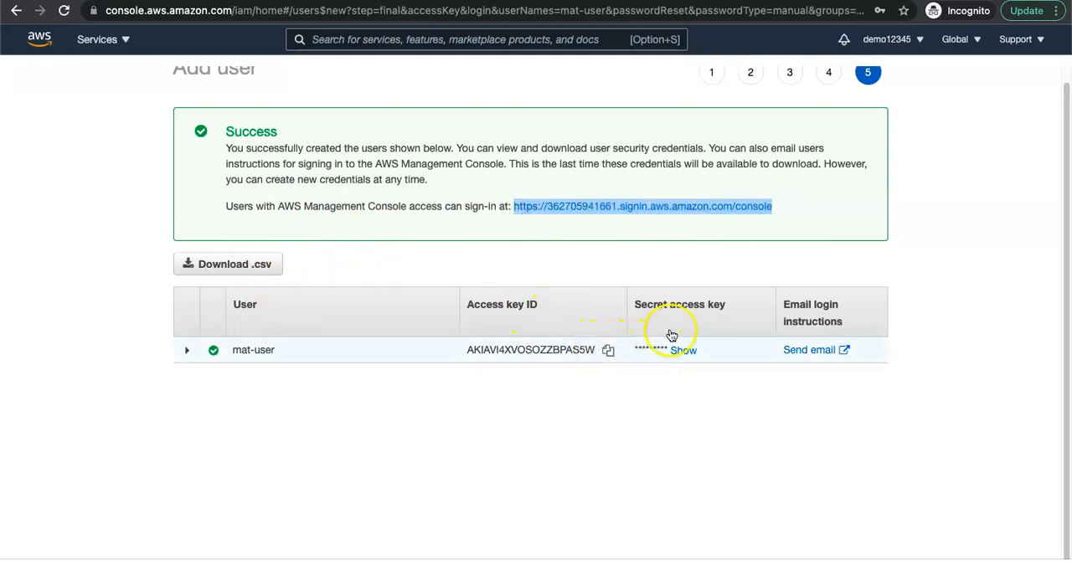
click(611, 349)
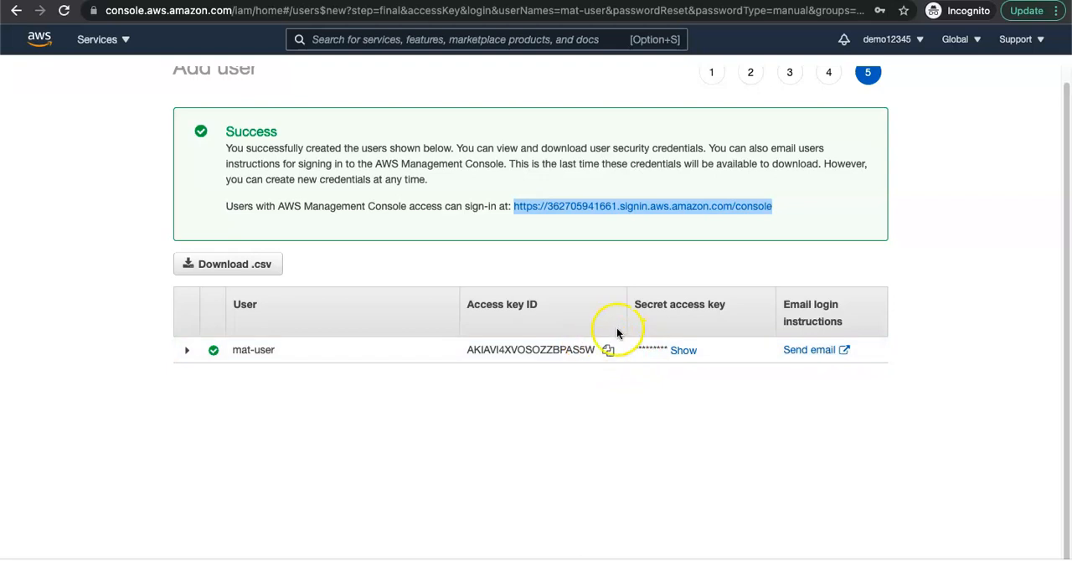
click(238, 265)
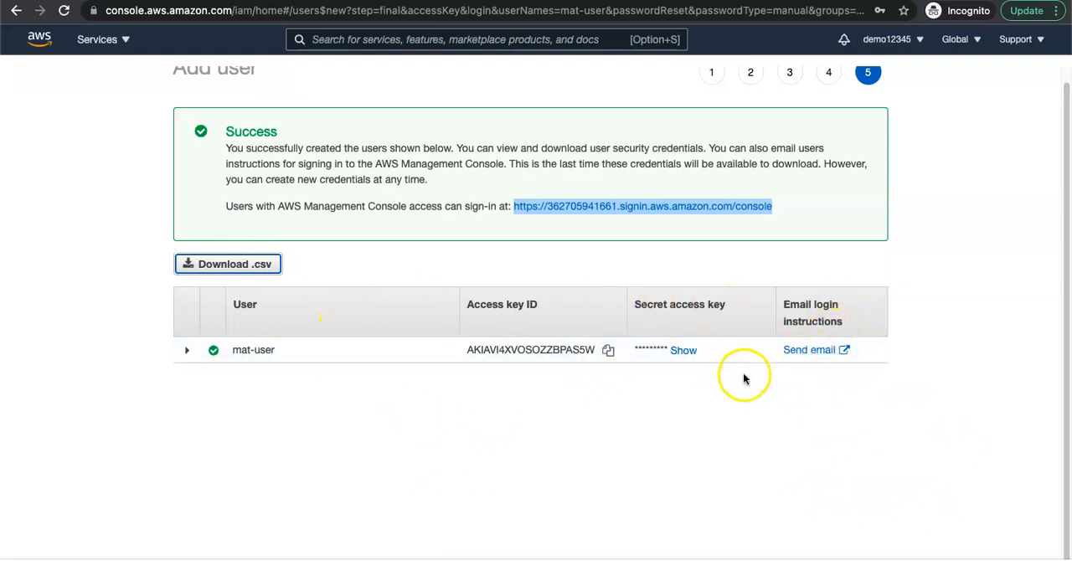
key(super+Tab)
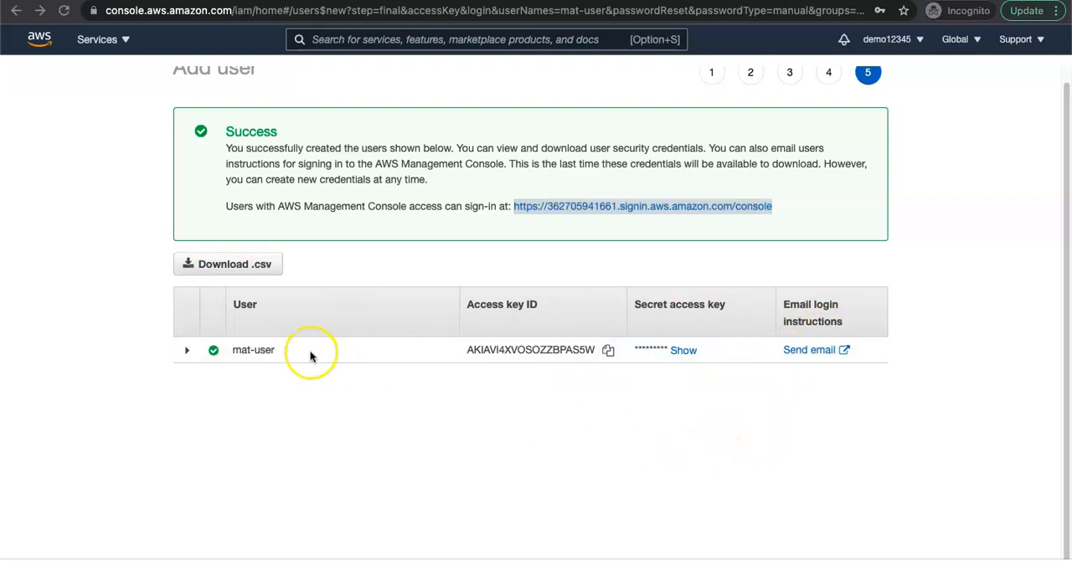
key(super+Tab)
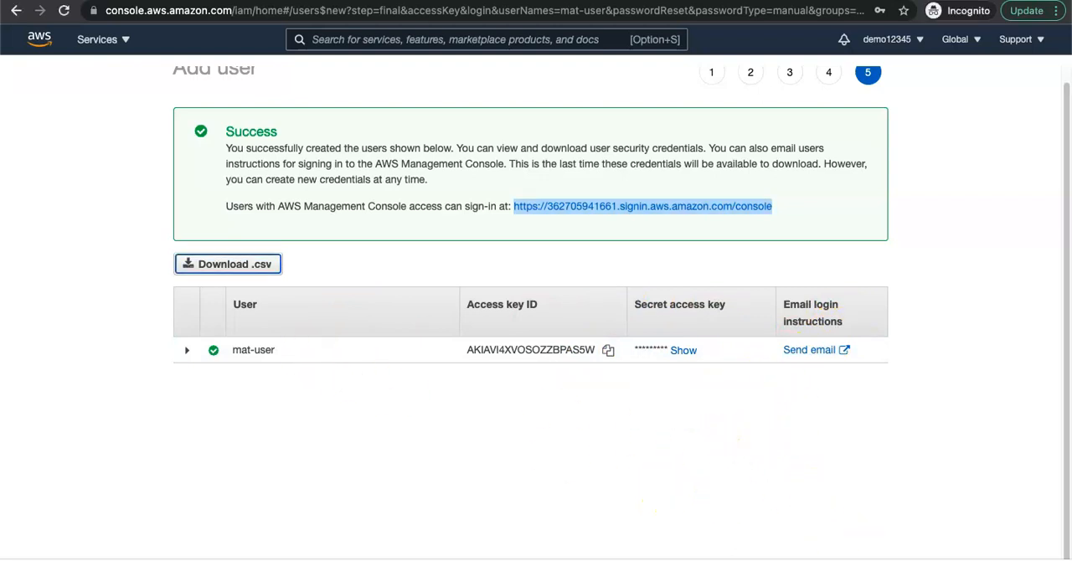
Step: Close the user creation wizard, dismiss the notification and switch to the Google Chrome window with the AWS resource setup slide
click(867, 559)
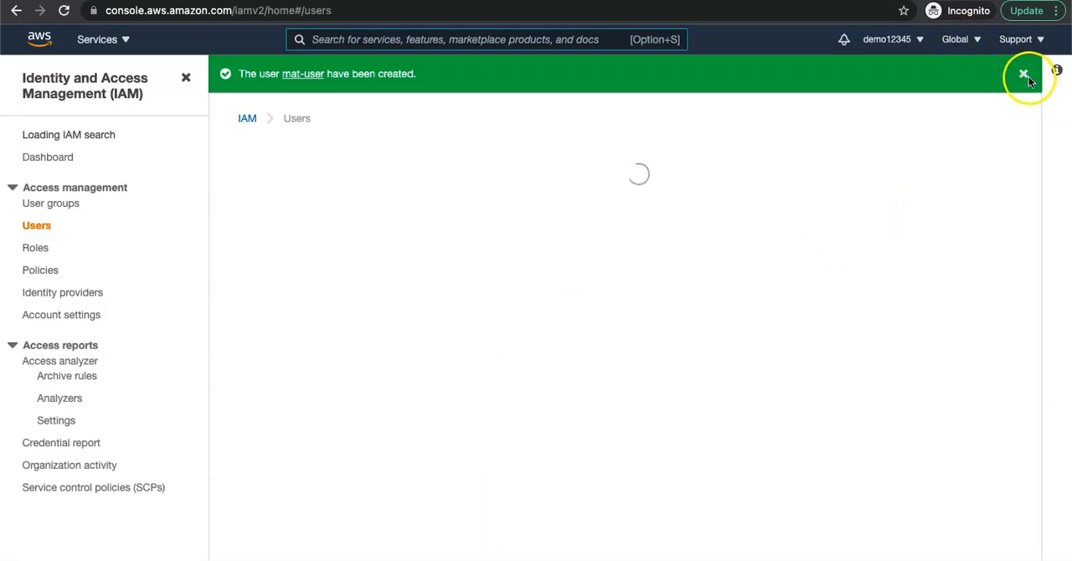
click(1024, 75)
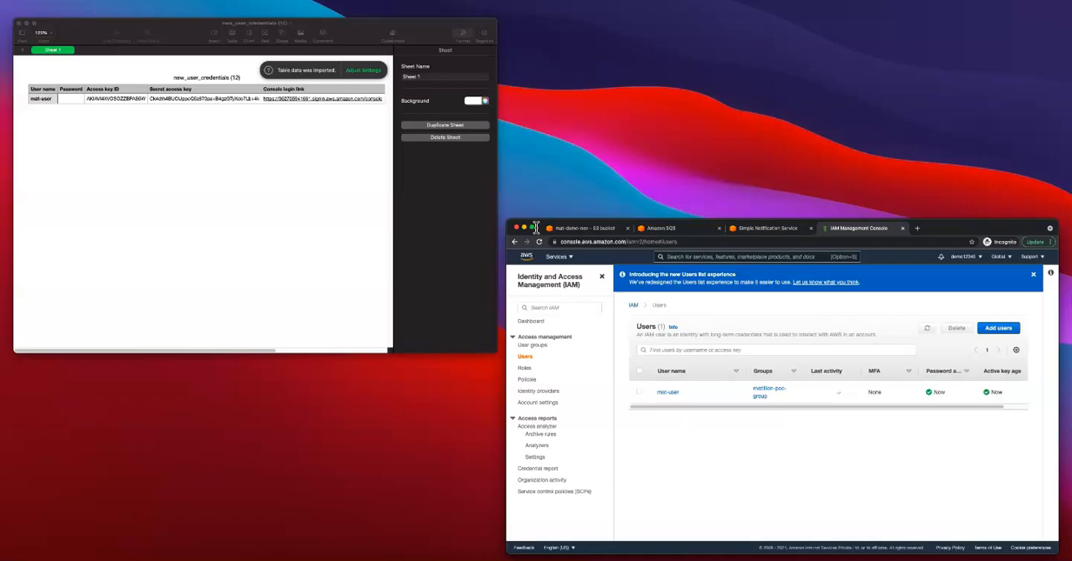
key(ctrl+Up)
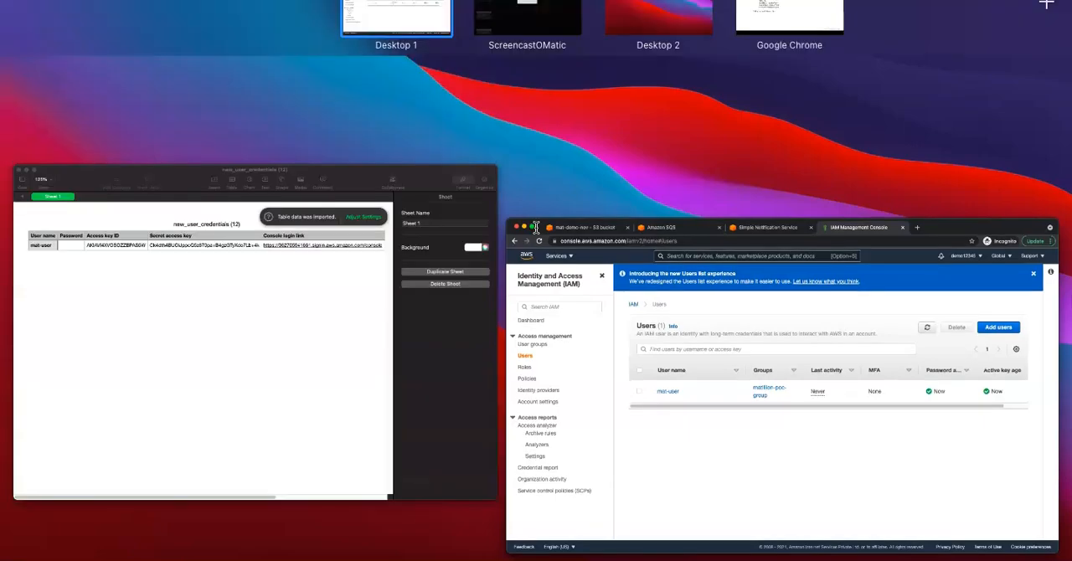
click(789, 25)
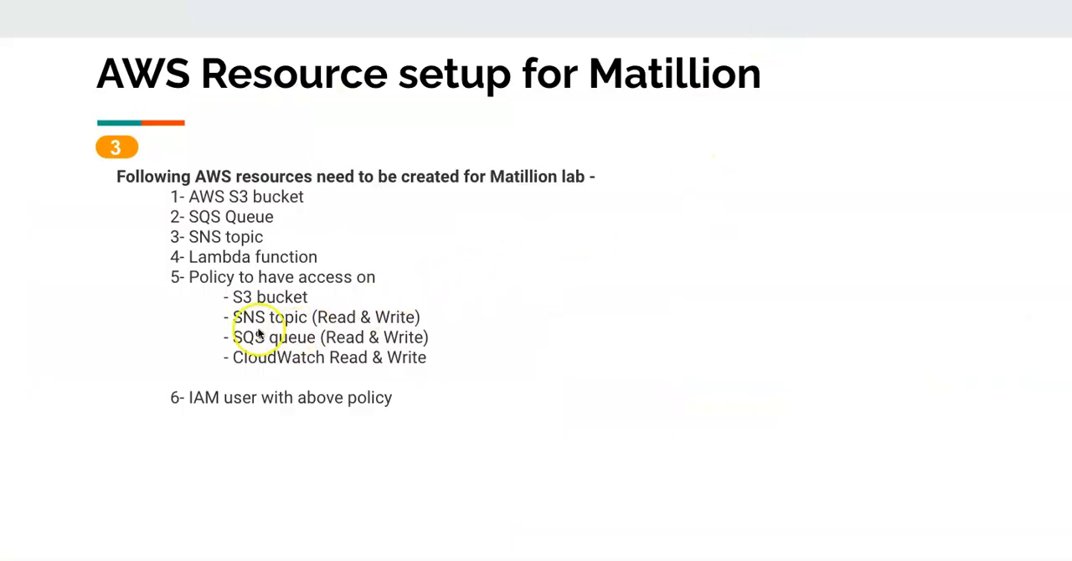